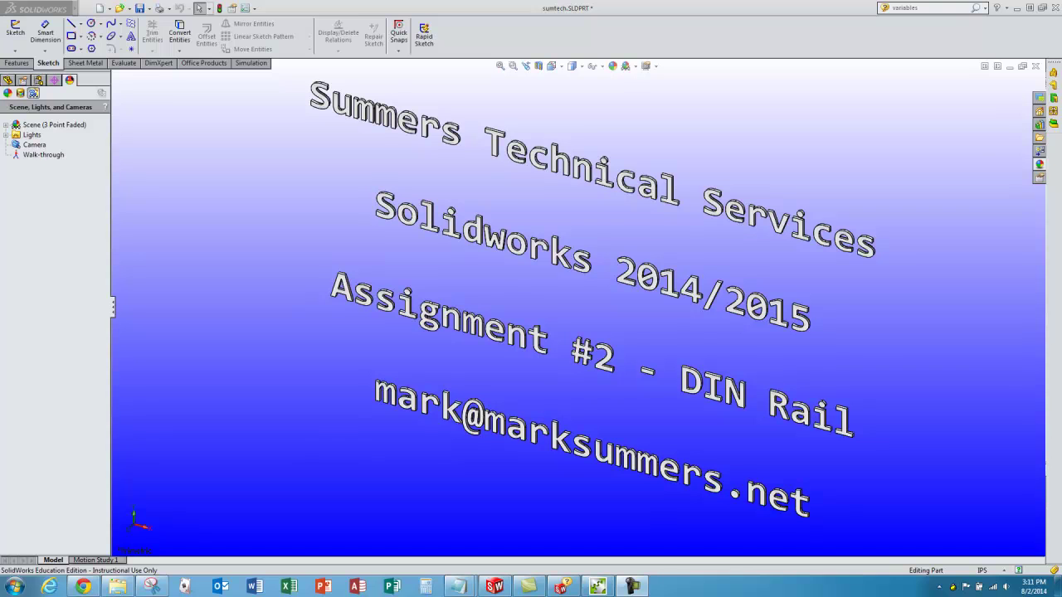
# - View the DIN rail reference photo and the dimensioned drawing of the rail's cross-section and slots
pyautogui.moveTo(1061, 196); pyautogui.dragTo(964, 131)
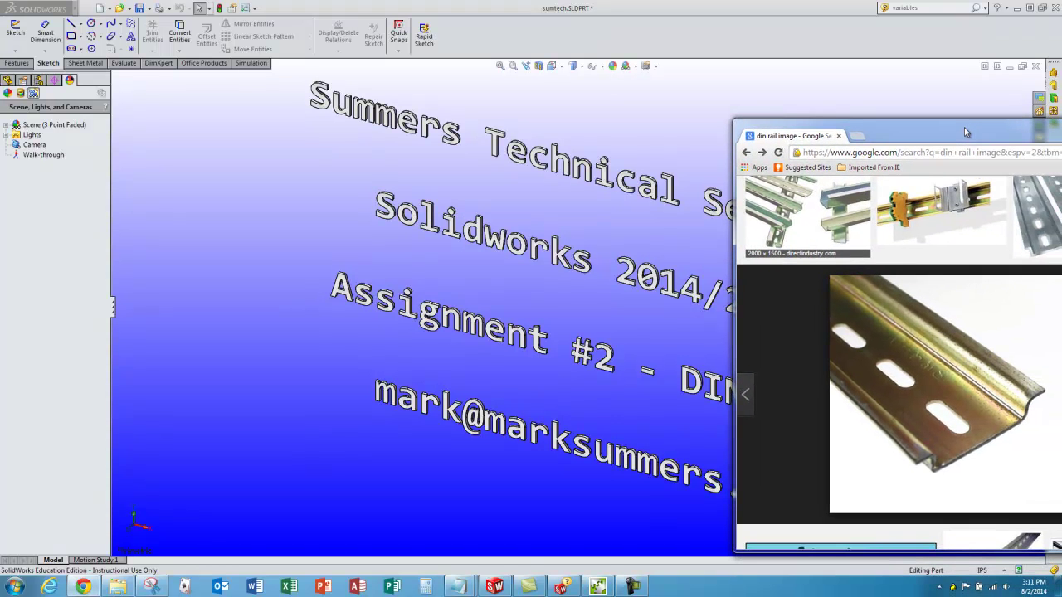
pyautogui.moveTo(964, 127); pyautogui.dragTo(1061, 187)
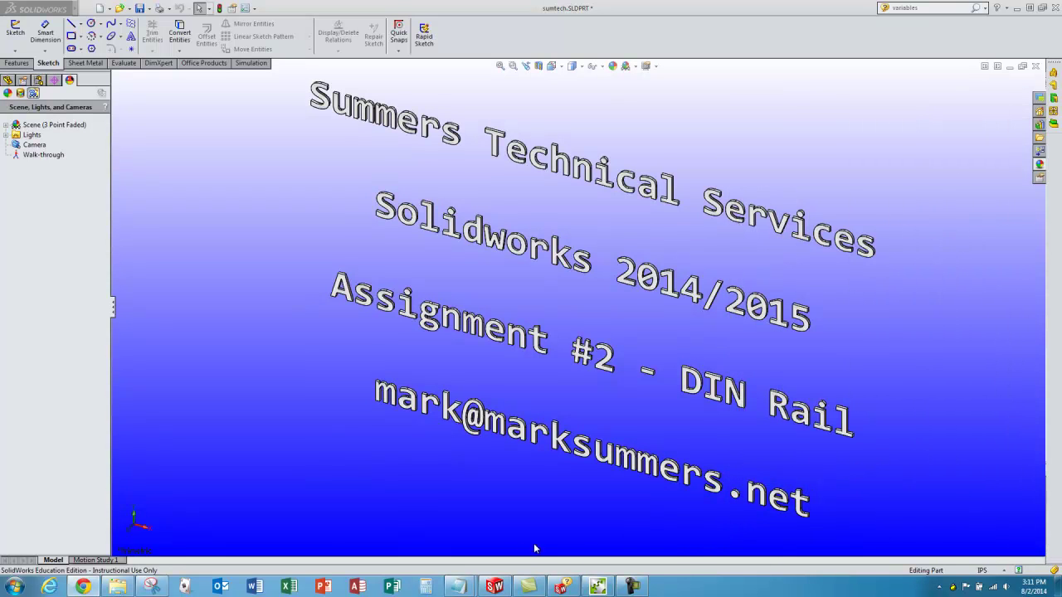
pyautogui.click(152, 586)
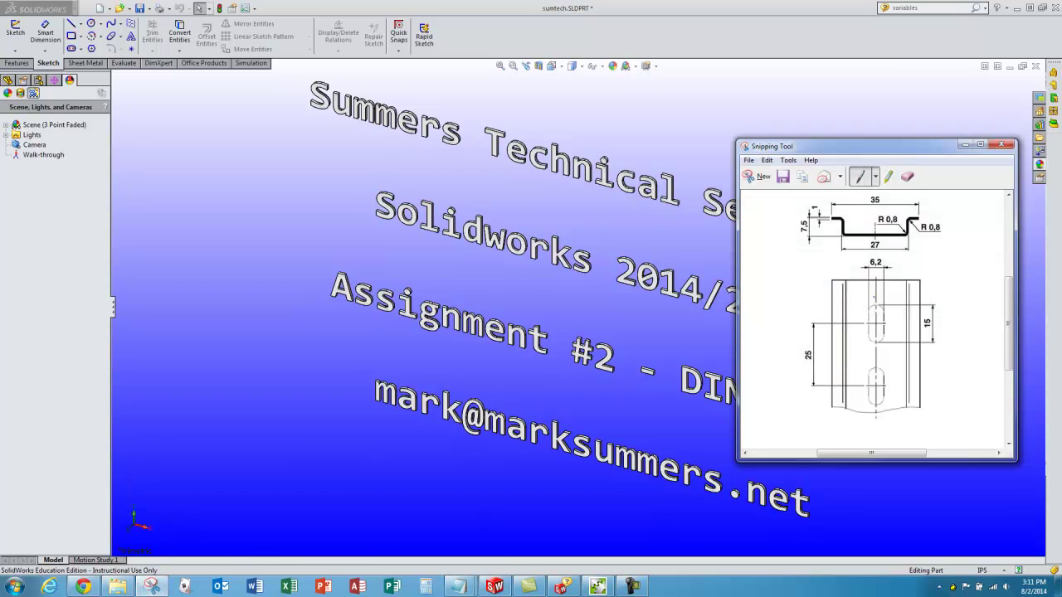
pyautogui.moveTo(885, 152); pyautogui.dragTo(1061, 152)
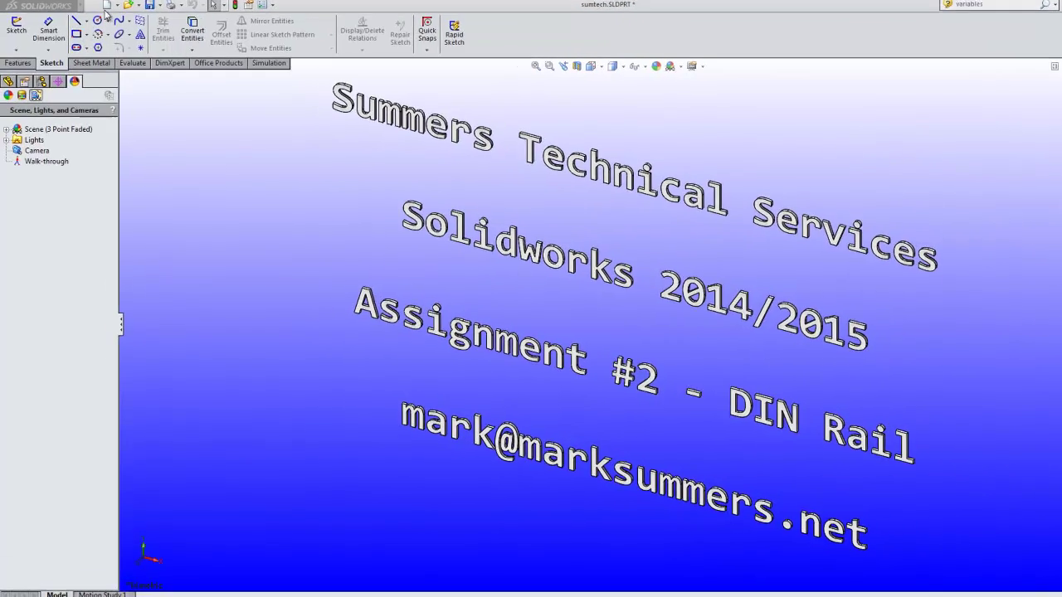
# - Create a new part from the ACC Part MM template
pyautogui.click(99, 8)
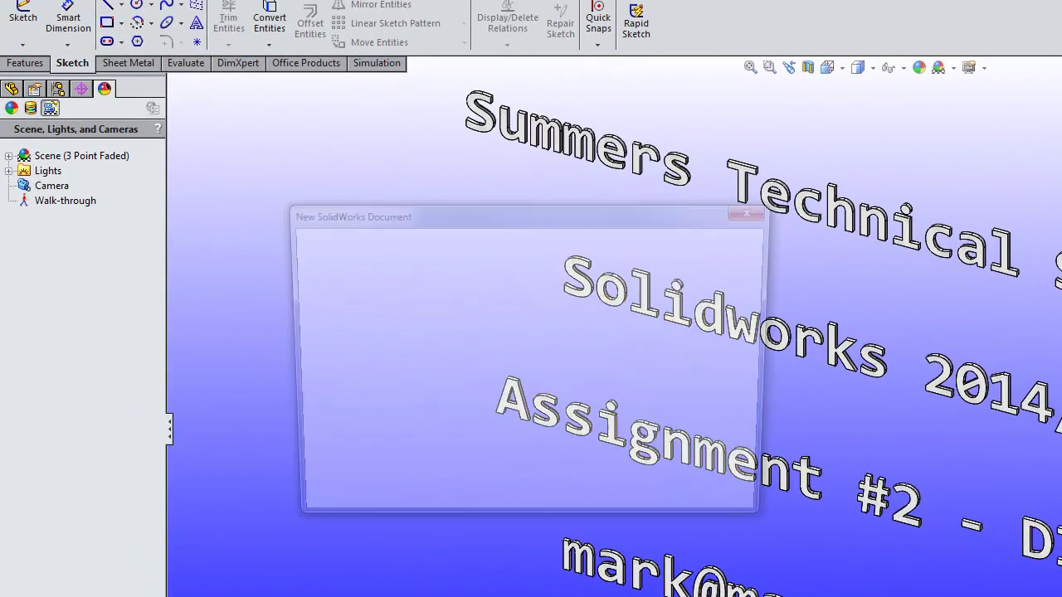
pyautogui.click(389, 273)
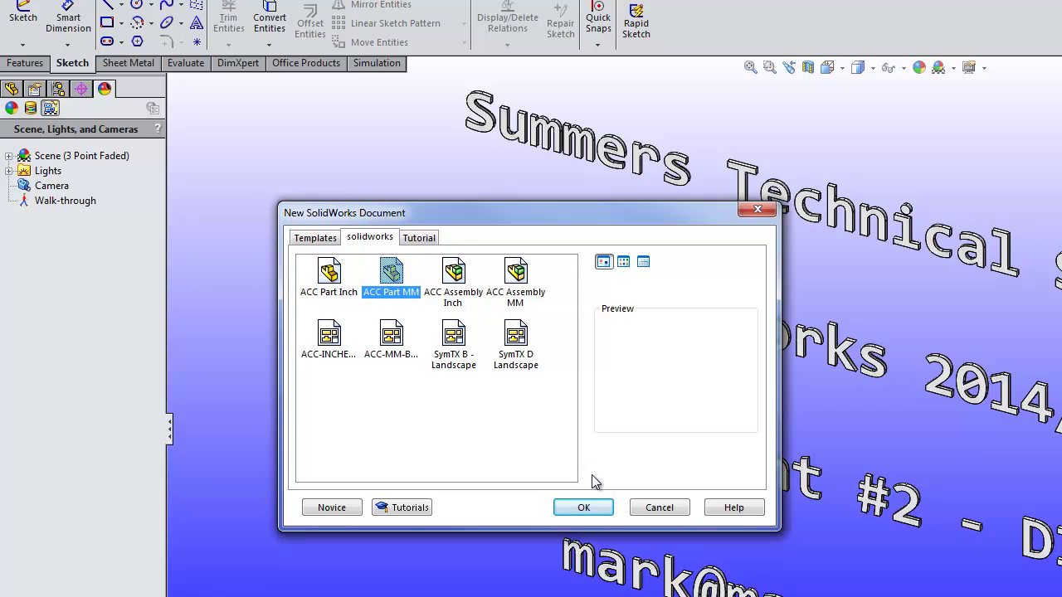
pyautogui.click(572, 507)
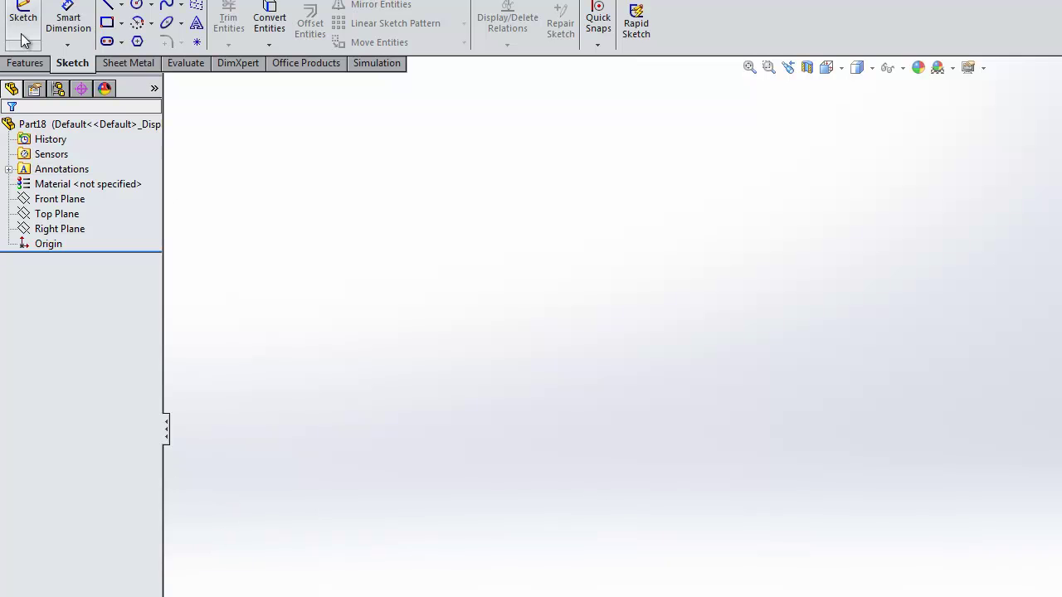
# - Start a sketch on the Front Plane and draw a vertical centerline about 87 mm long just right of the origin
pyautogui.click(54, 200)
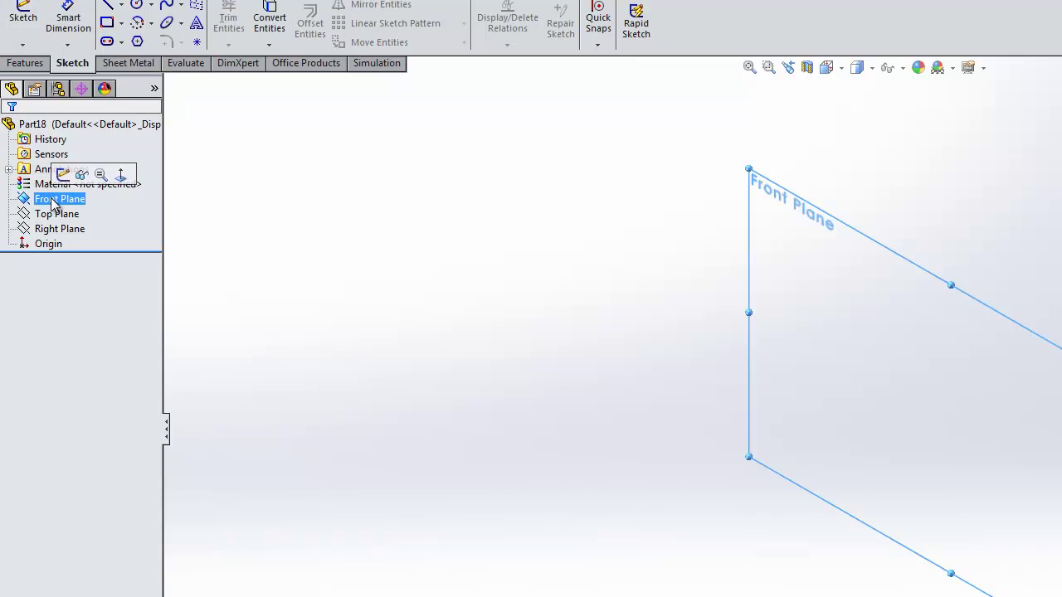
pyautogui.click(23, 25)
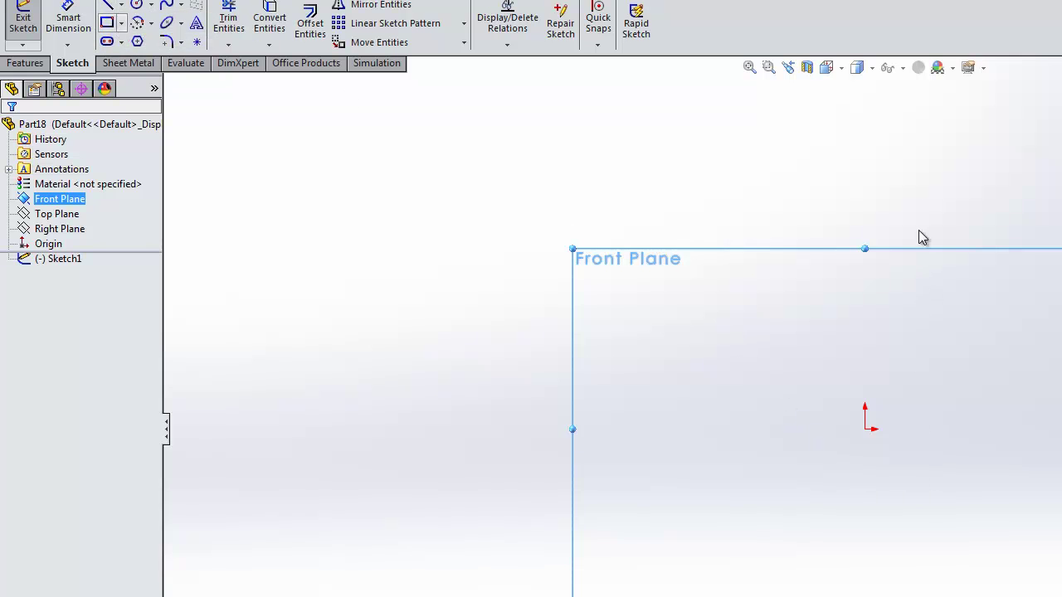
pyautogui.press('l')
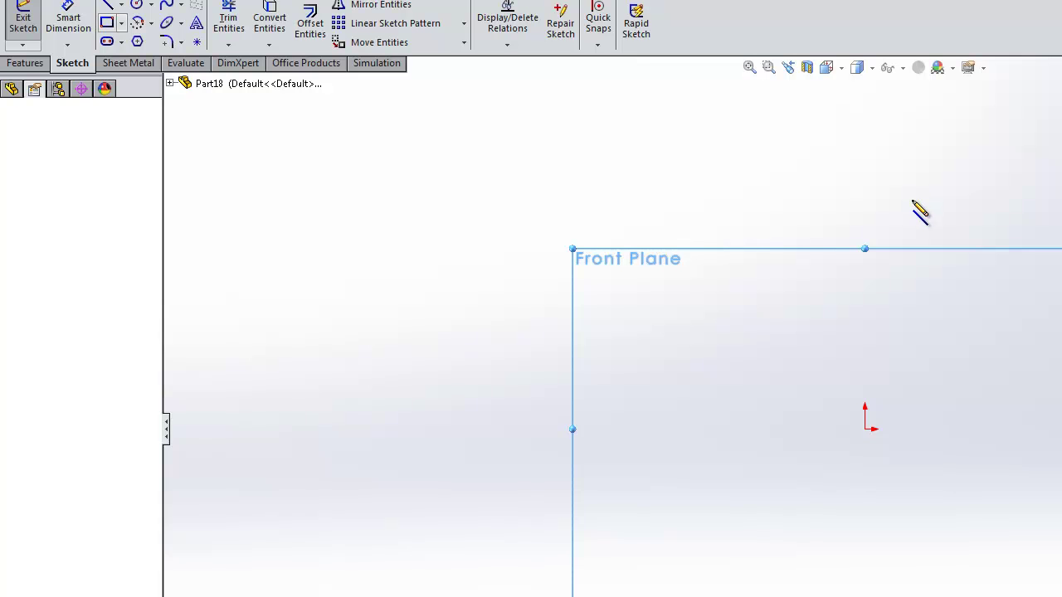
pyautogui.moveTo(913, 483); pyautogui.dragTo(912, 203)
pyautogui.rightClick(854, 220)
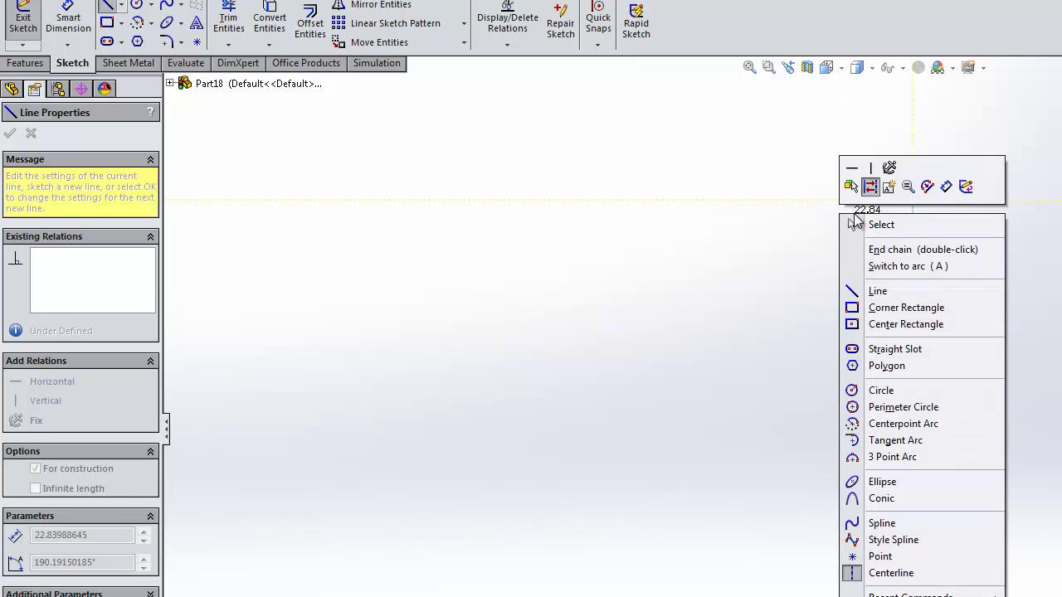
pyautogui.press('Escape')
pyautogui.press('Escape')
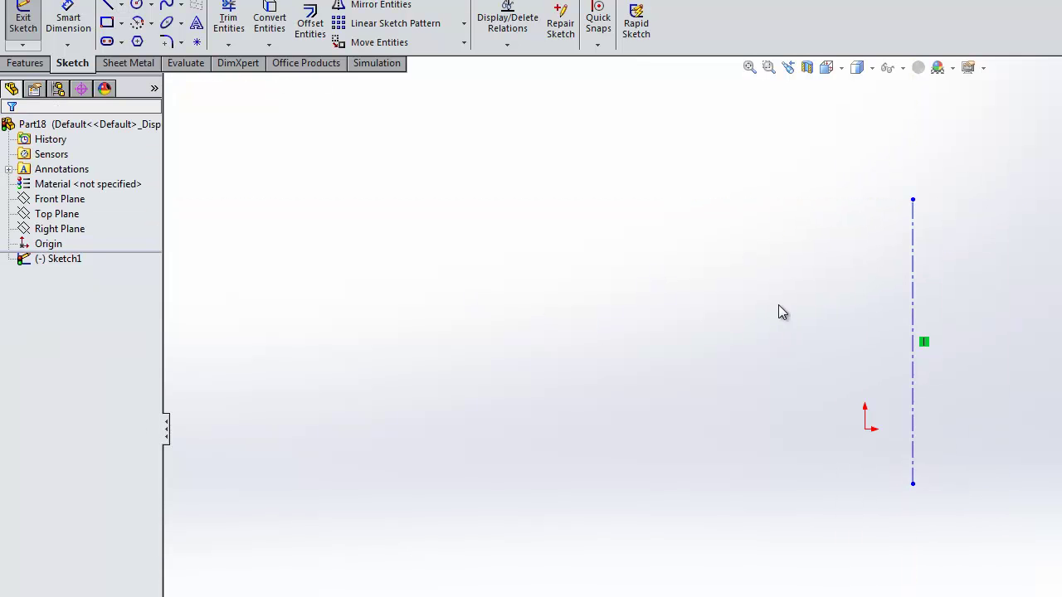
# - Give the vertical centerline infinite length
pyautogui.click(912, 285)
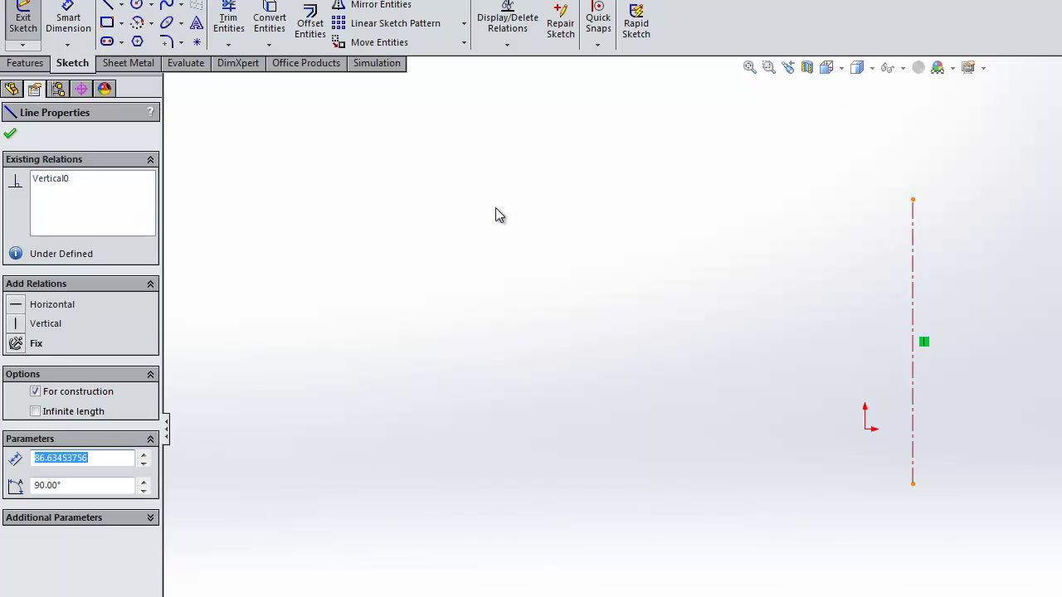
pyautogui.click(35, 411)
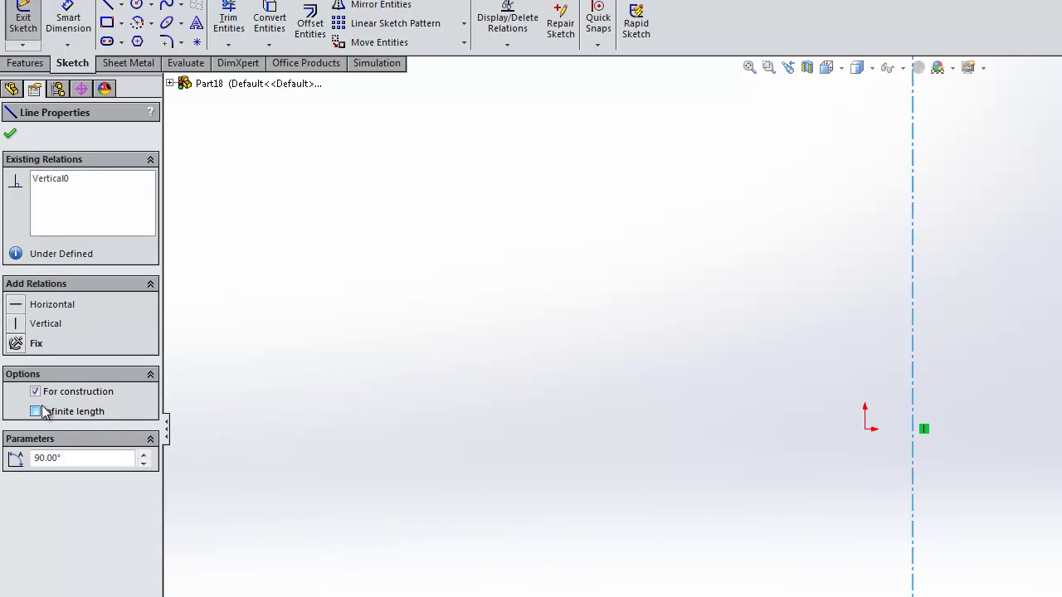
pyautogui.click(10, 133)
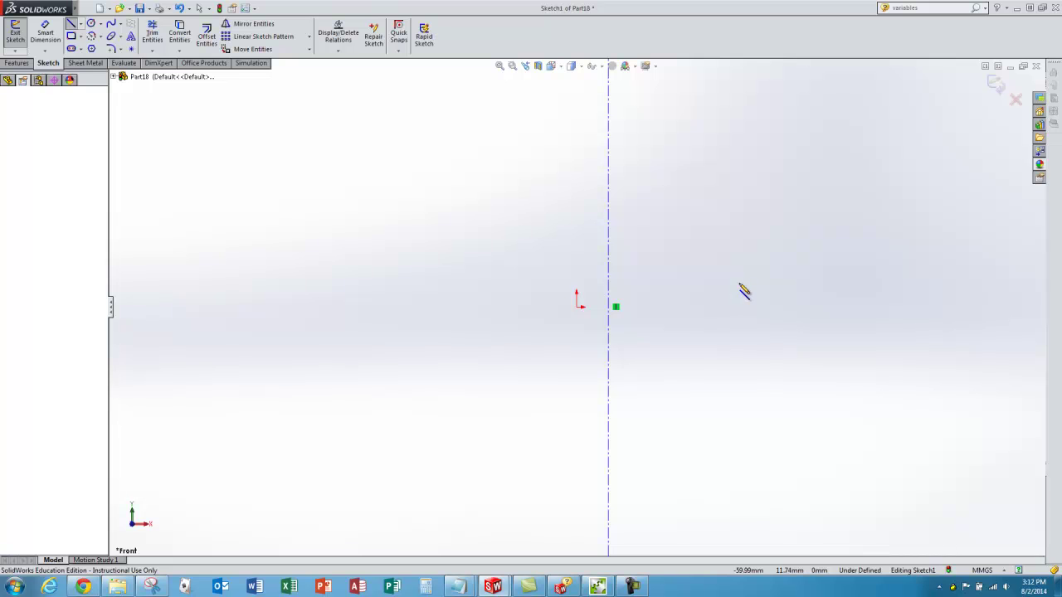
# - Sketch the rail profile's bottom line about 137 mm long, the outer right wall and the thin right flange
pyautogui.click(445, 281)
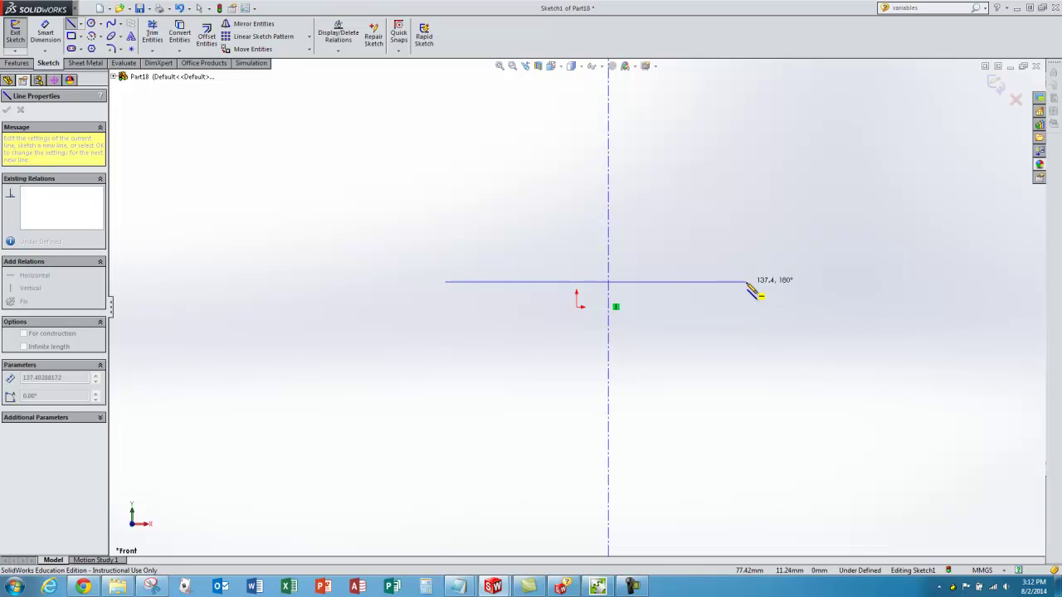
pyautogui.click(746, 282)
pyautogui.click(746, 219)
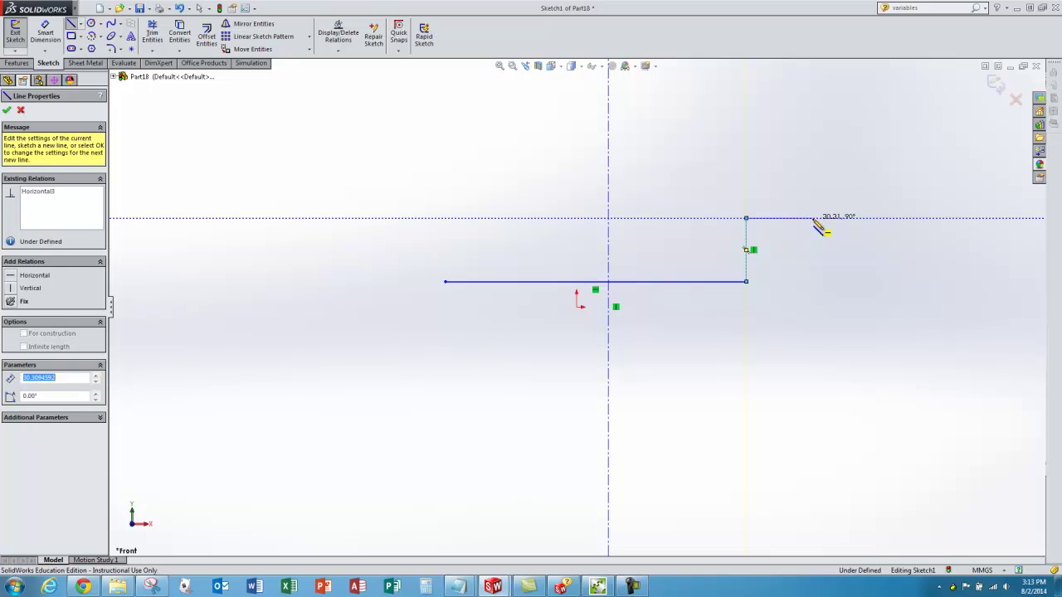
pyautogui.click(812, 218)
pyautogui.click(812, 193)
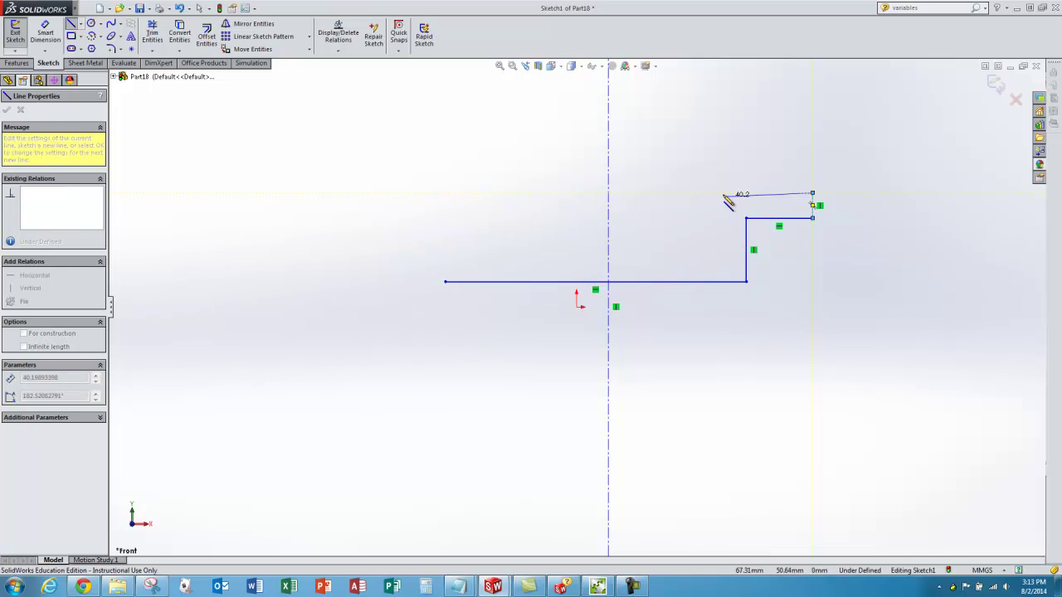
pyautogui.click(723, 194)
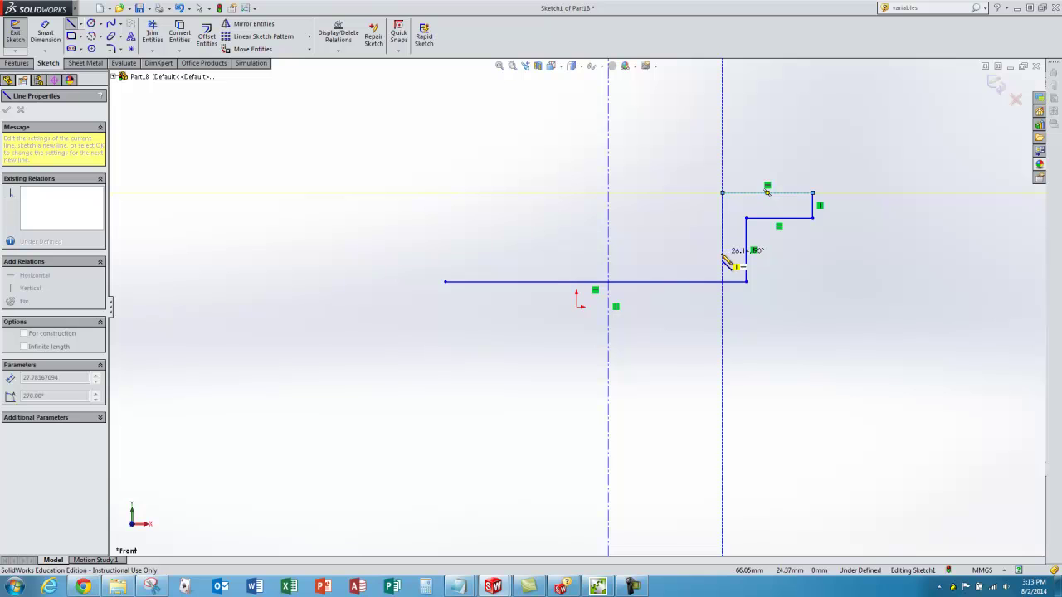
# - Continue the profile with the inner walls, inner floor and left flange, closing it at the bottom line's left end
pyautogui.click(722, 256)
pyautogui.click(473, 256)
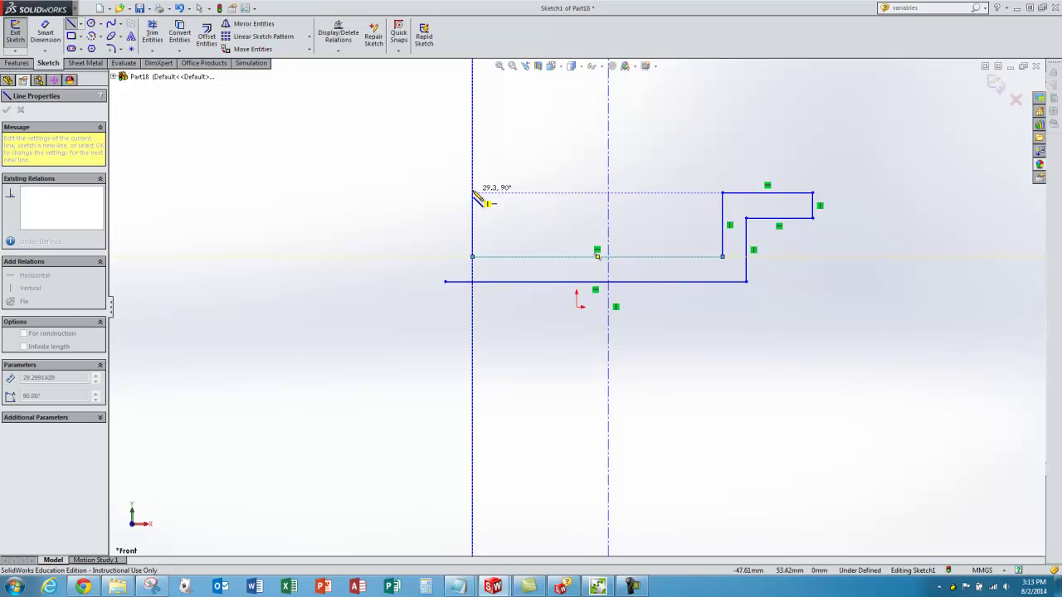
pyautogui.click(472, 192)
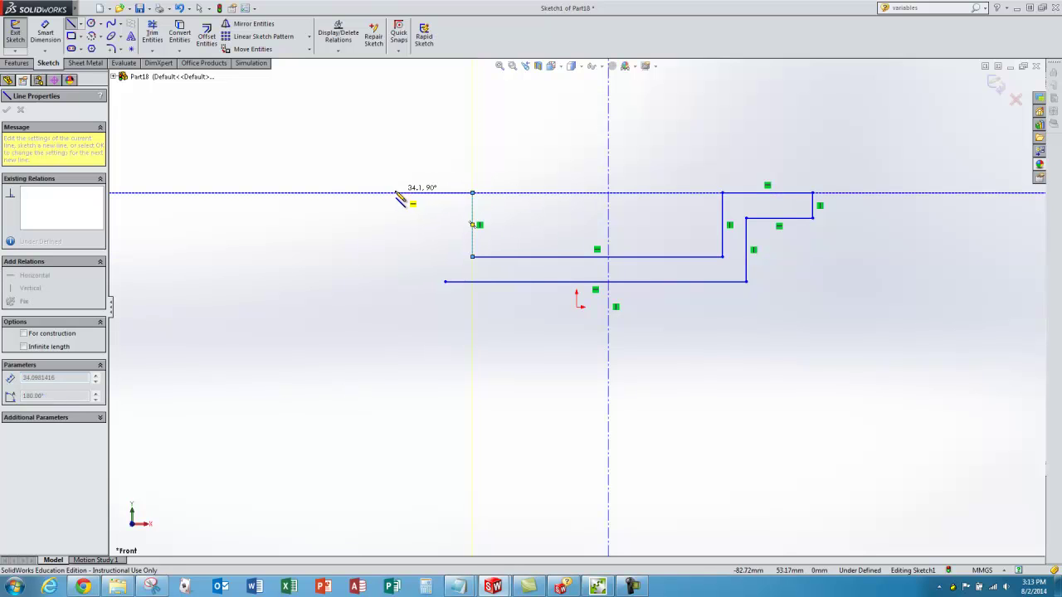
pyautogui.click(389, 193)
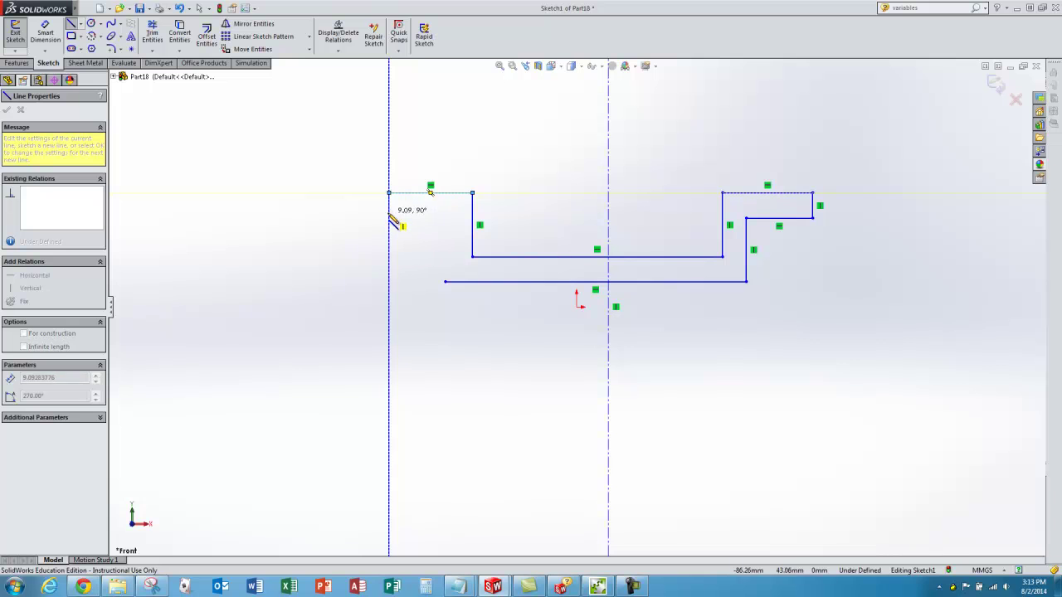
pyautogui.click(389, 212)
pyautogui.click(417, 213)
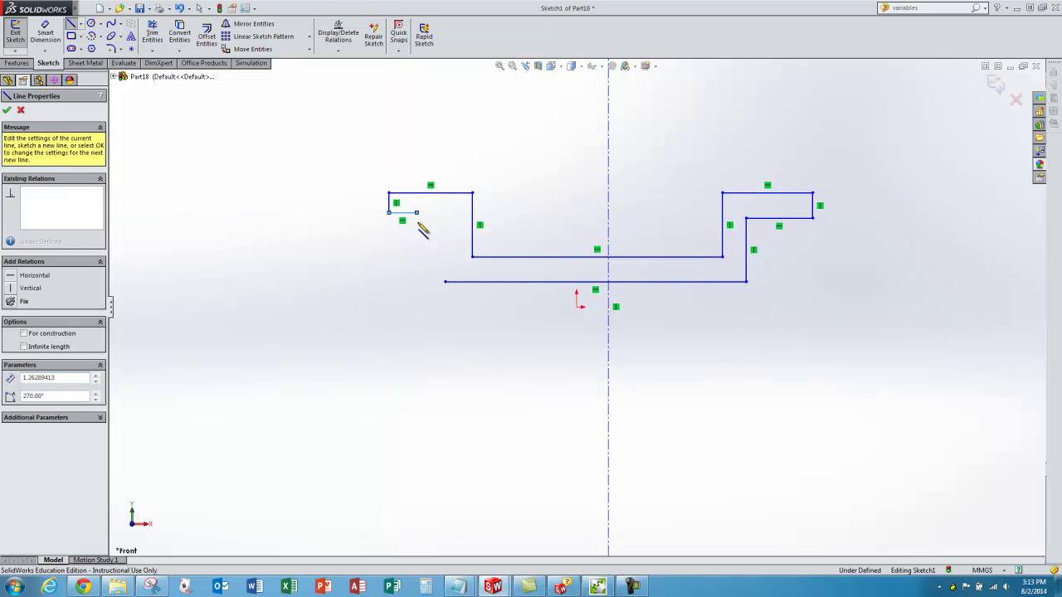
pyautogui.click(446, 281)
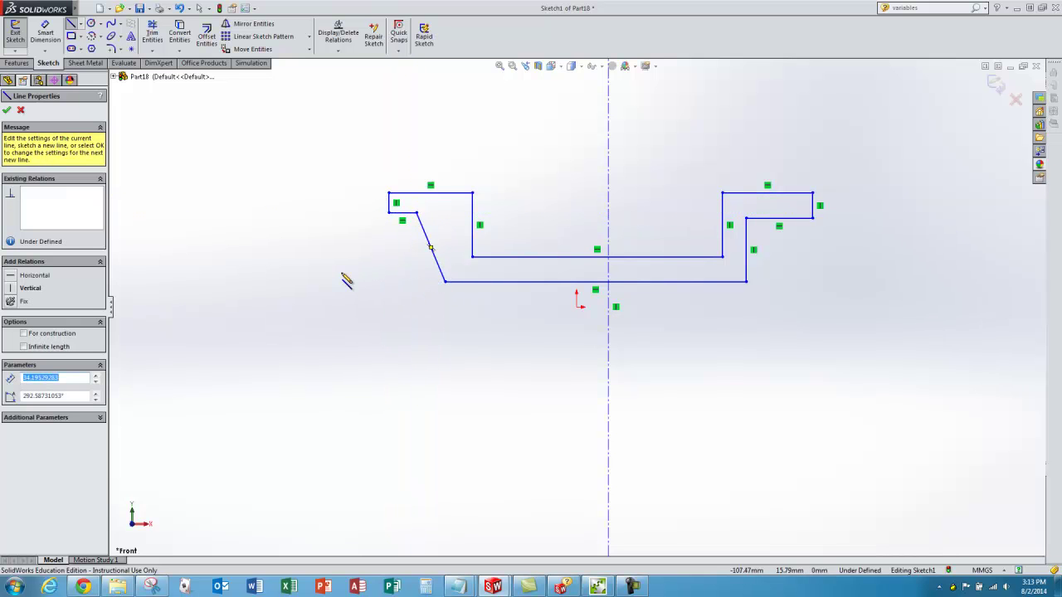
pyautogui.press('Escape')
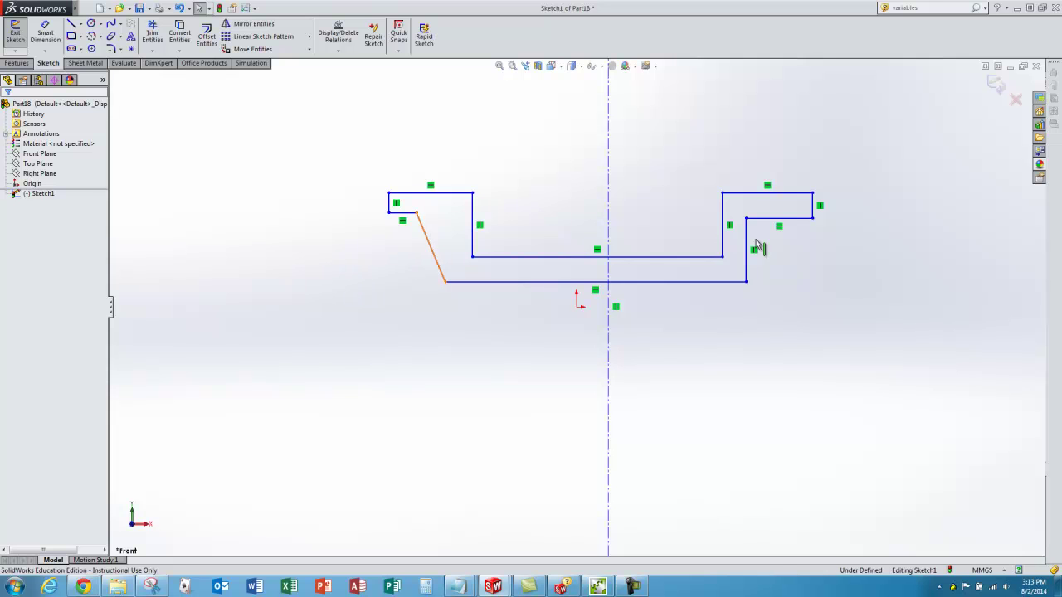
# - Make the slanted outer left wall vertical and move the profile's lower right corner outward past the inner right wall
pyautogui.click(772, 193)
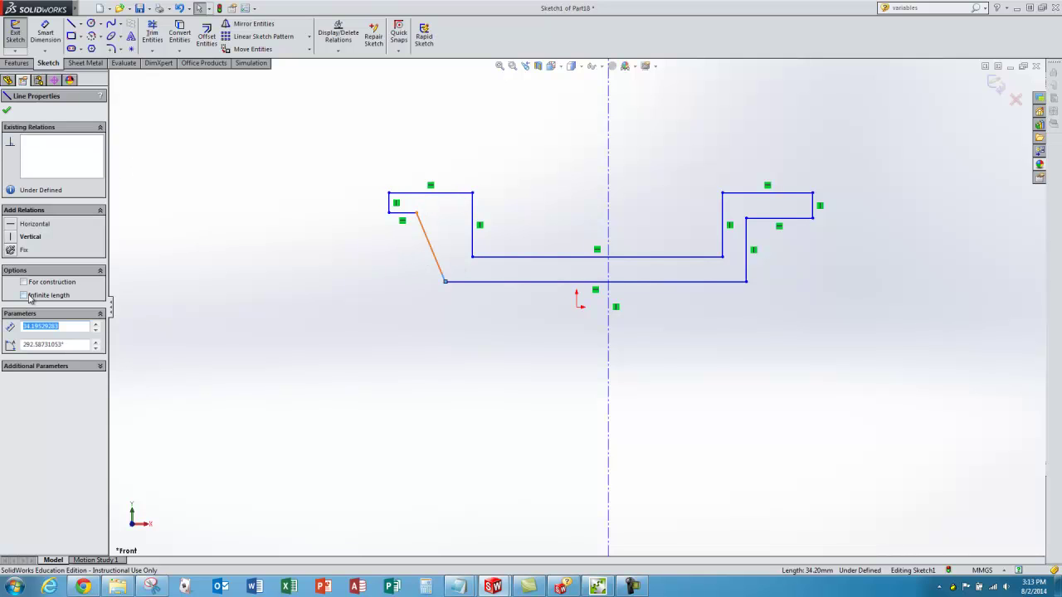
pyautogui.click(10, 238)
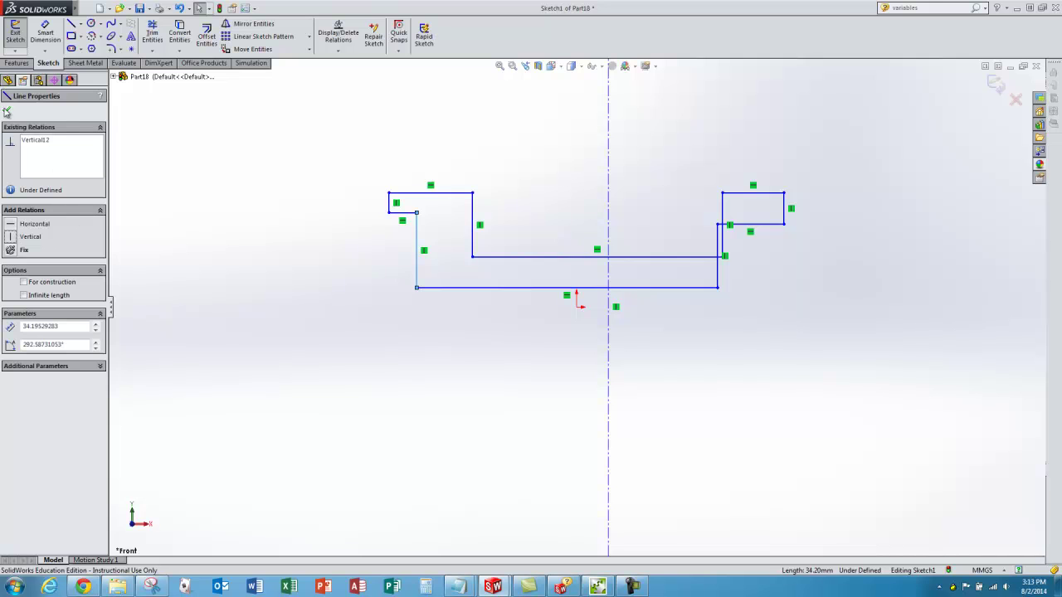
pyautogui.click(7, 111)
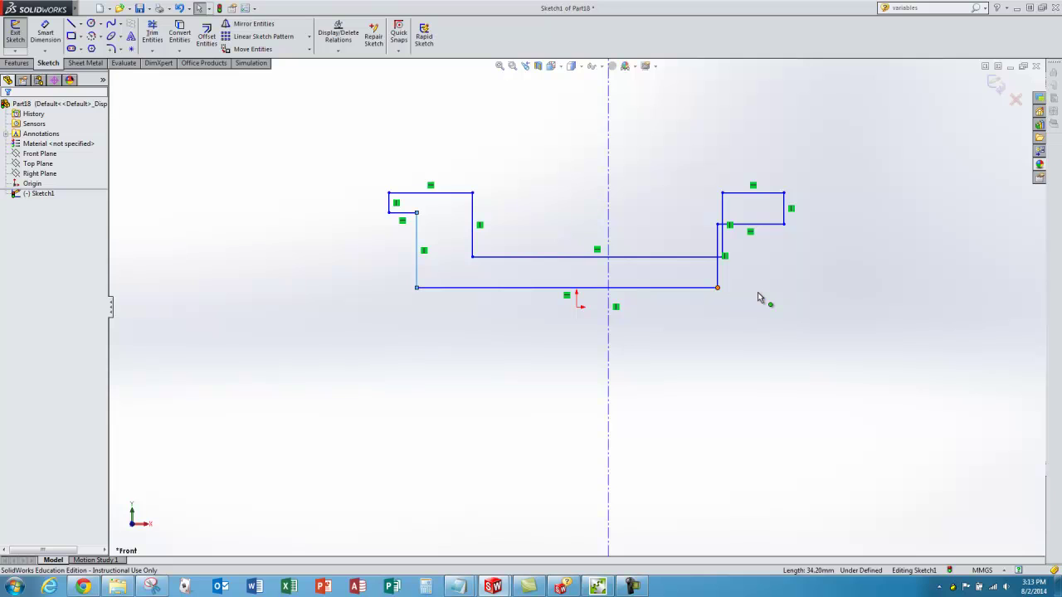
pyautogui.moveTo(717, 287); pyautogui.dragTo(749, 289)
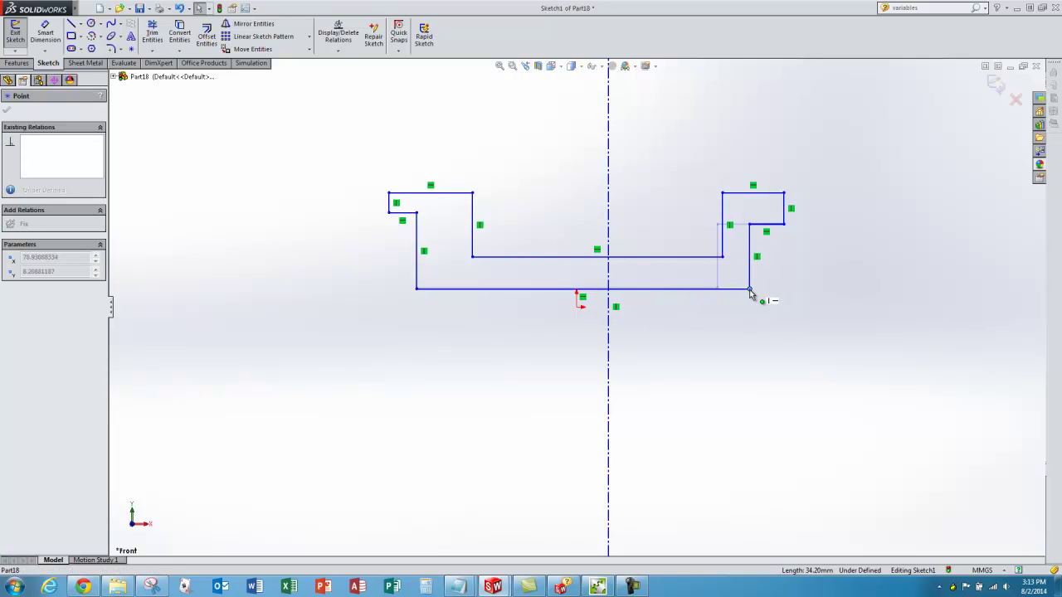
pyautogui.click(569, 188)
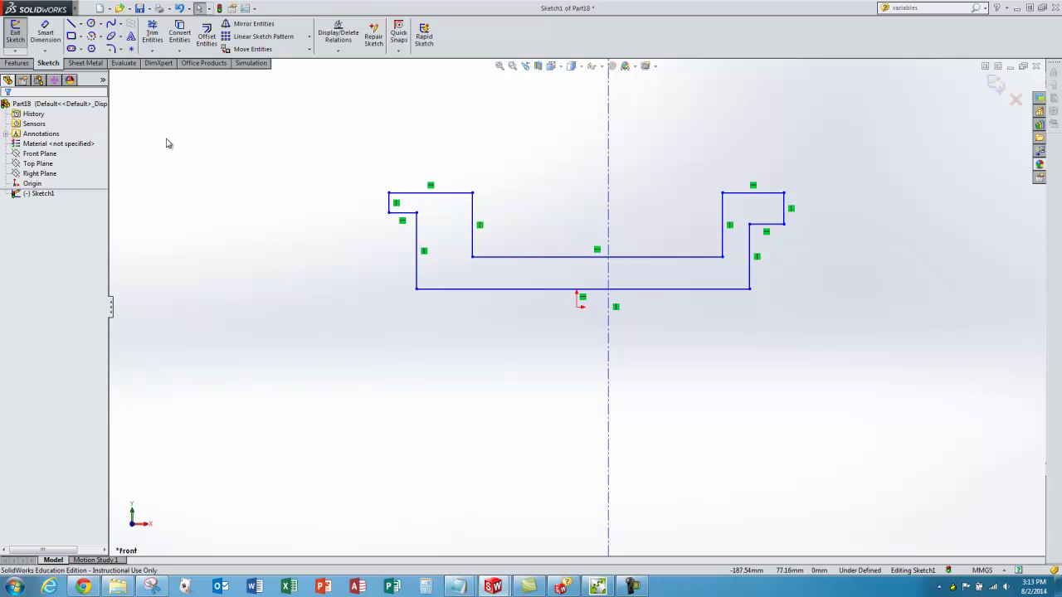
# - Add a coincident relation between the infinite centerline and the origin
pyautogui.rightClick(179, 187)
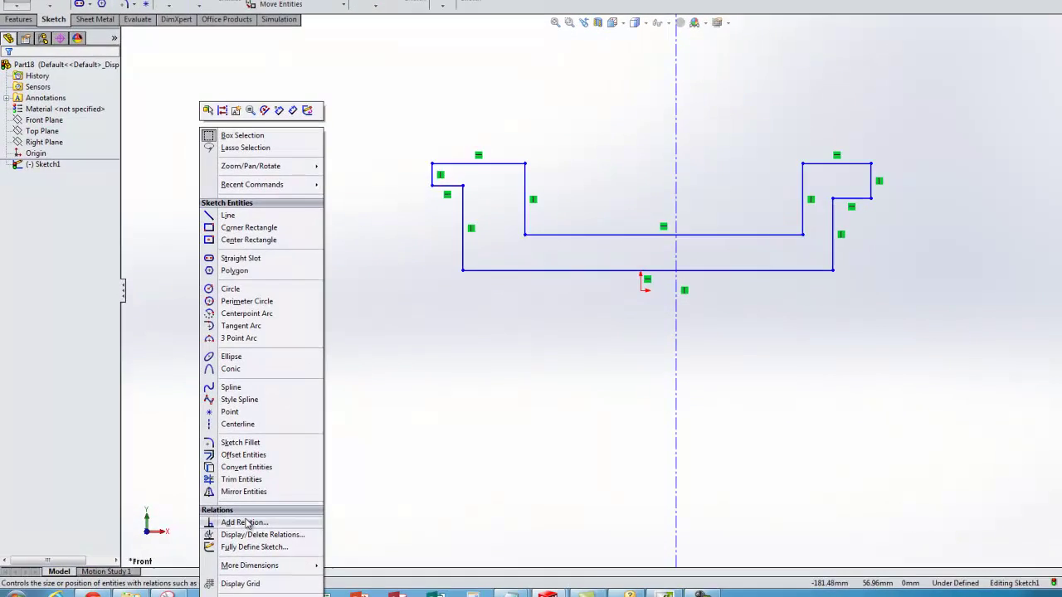
pyautogui.click(726, 270)
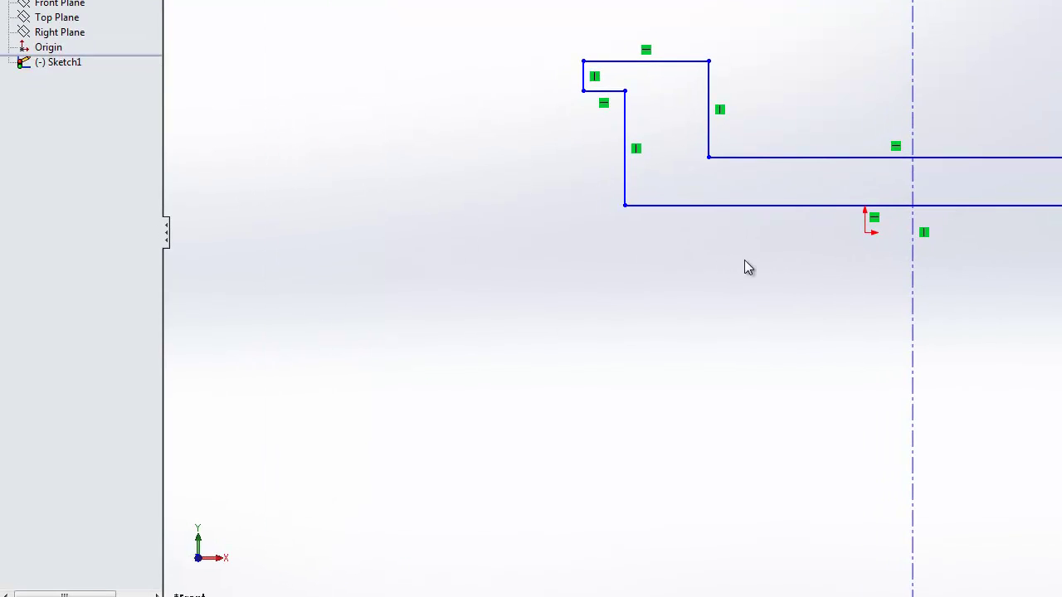
pyautogui.click(913, 68)
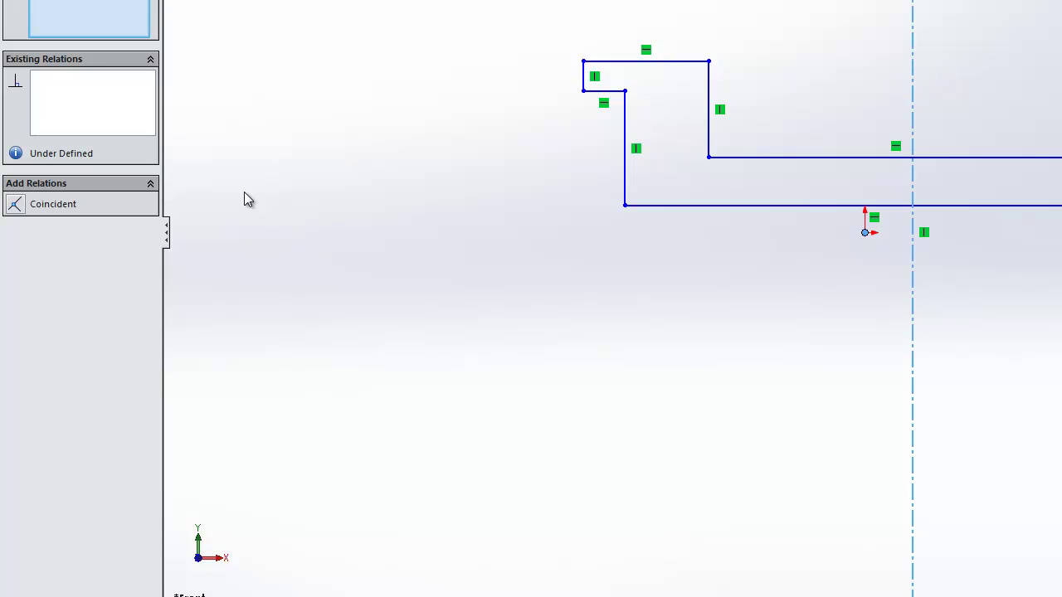
pyautogui.click(16, 205)
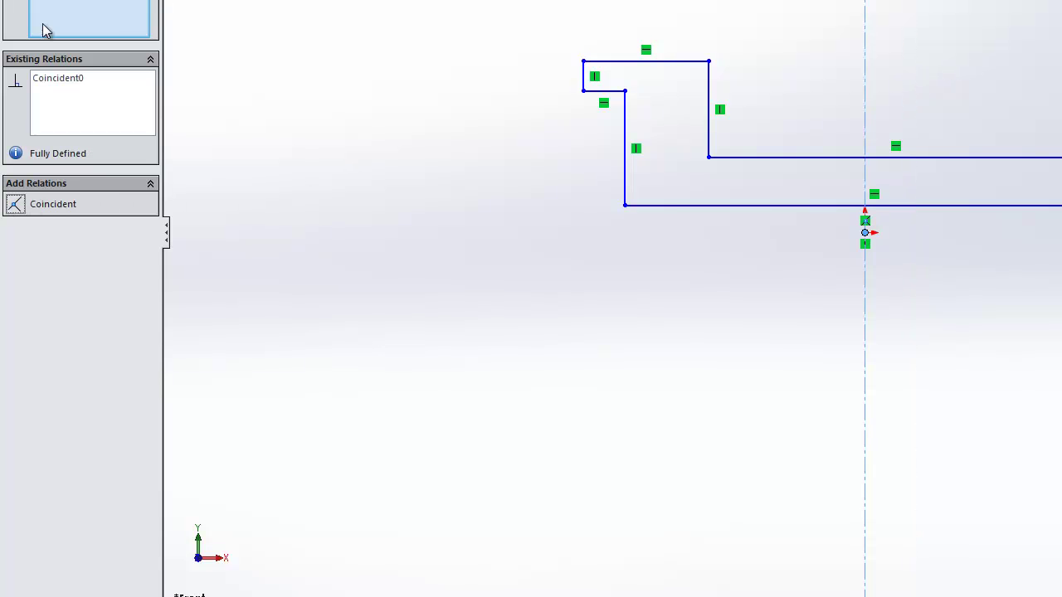
pyautogui.rightClick(99, 4)
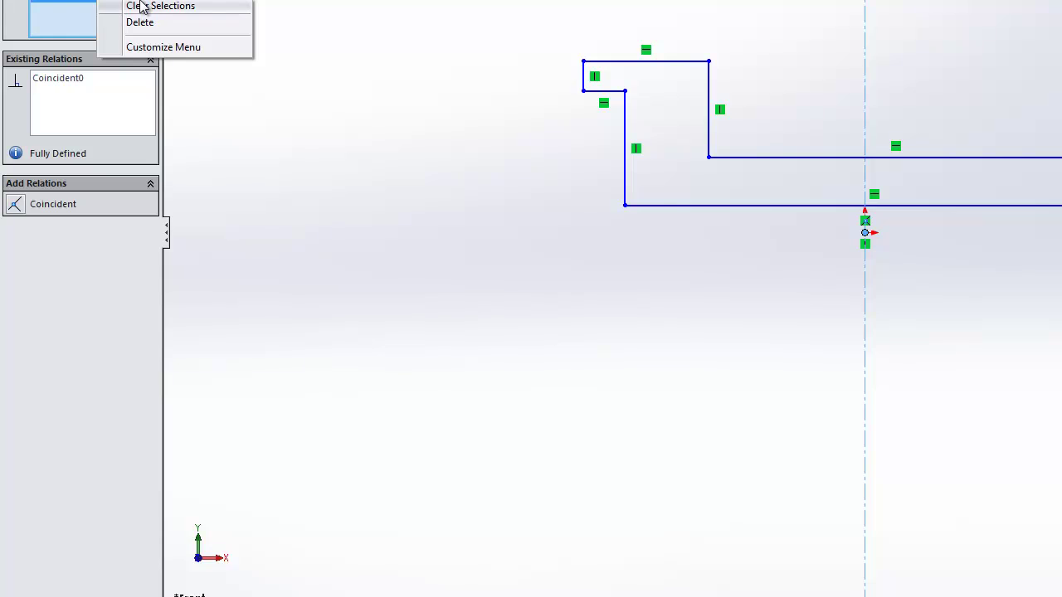
# - Add midpoint and coincident relations between the profile's bottom line and the origin
pyautogui.click(137, 7)
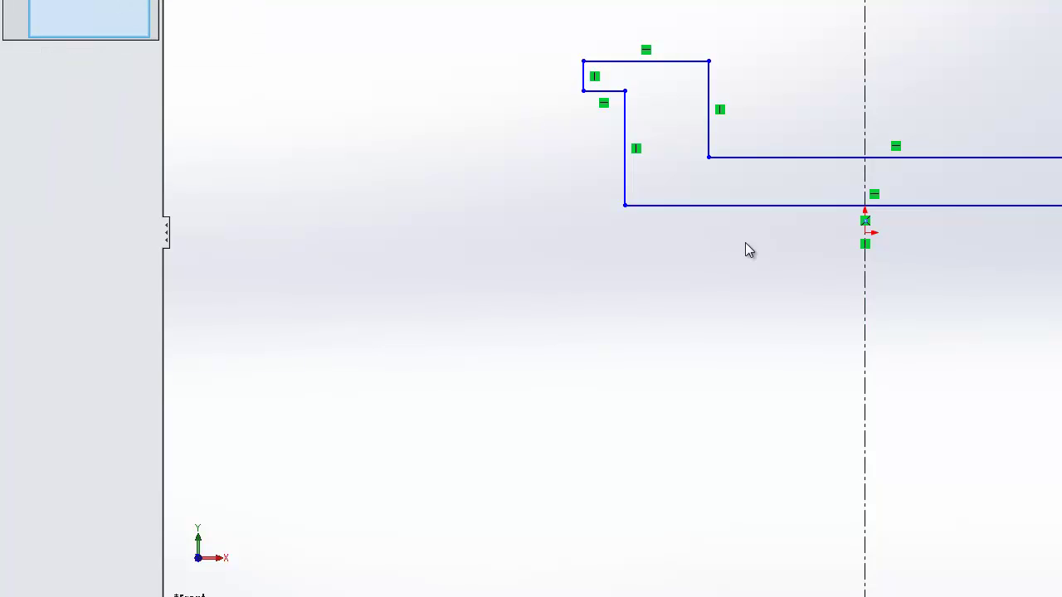
pyautogui.click(864, 234)
pyautogui.click(879, 207)
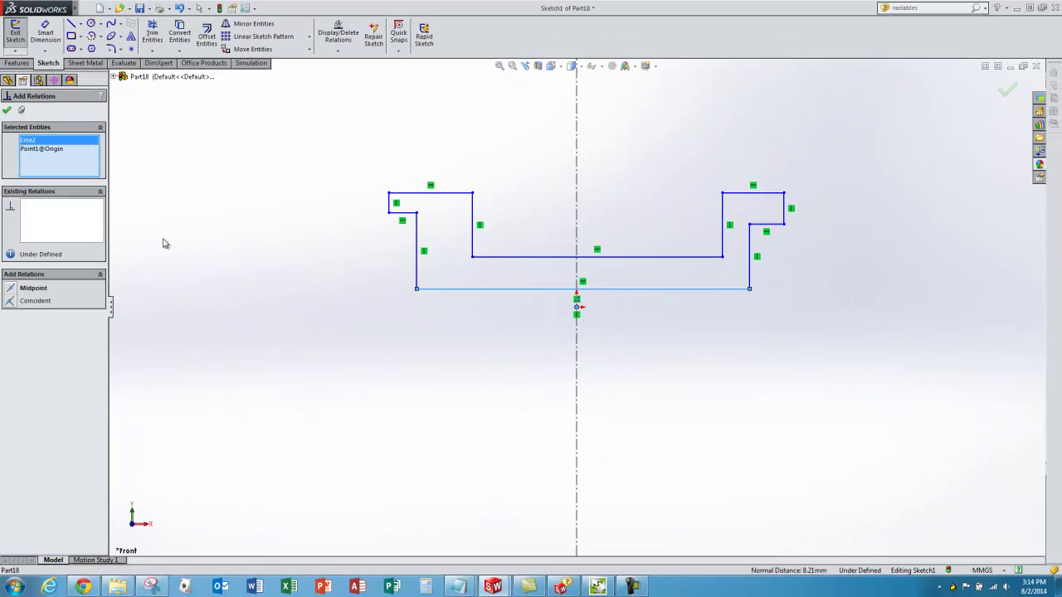
pyautogui.click(11, 290)
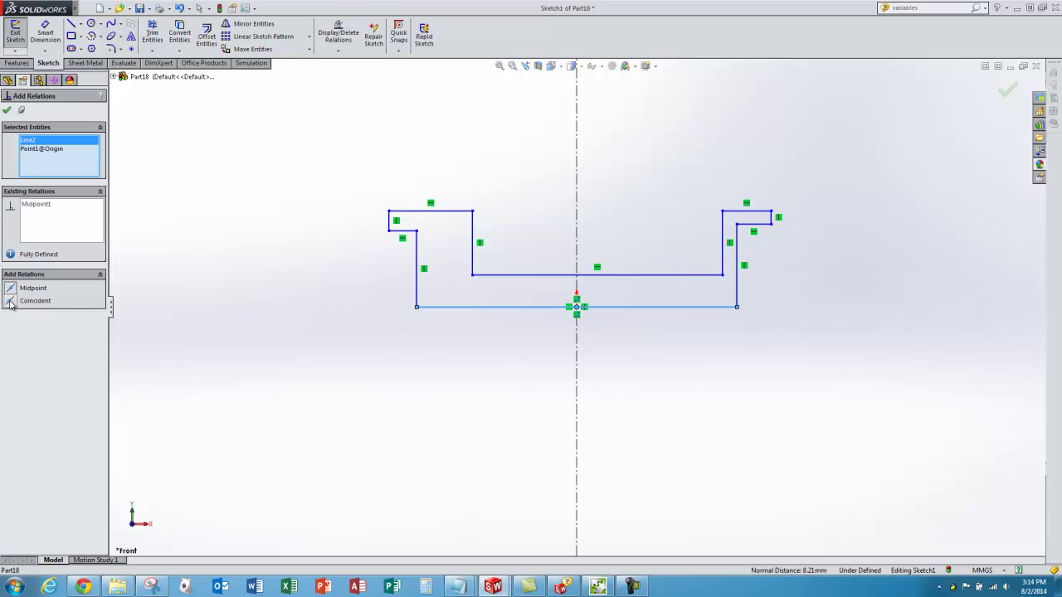
pyautogui.click(11, 301)
pyautogui.click(7, 110)
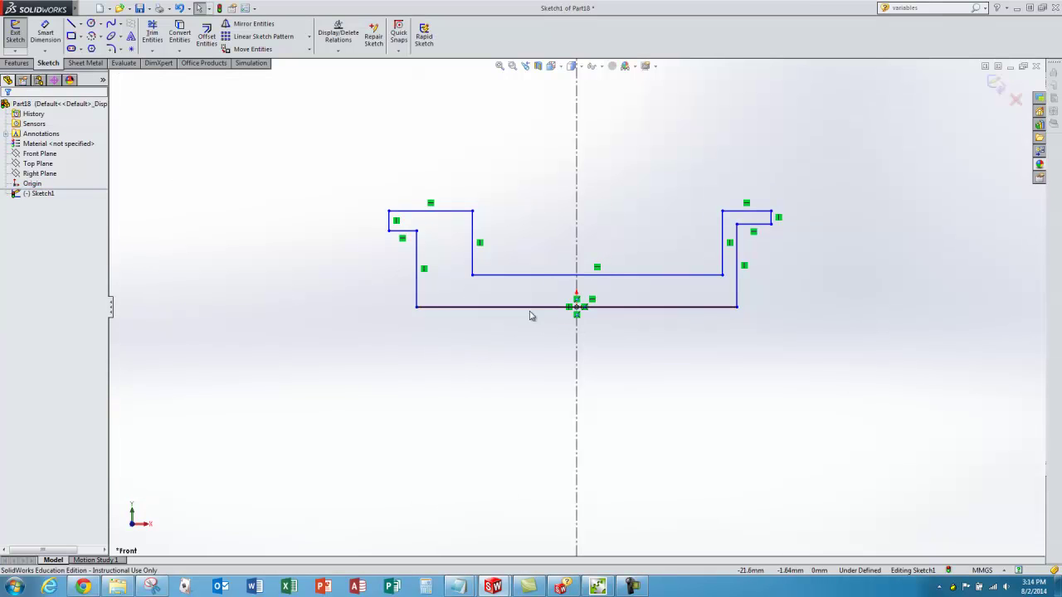
pyautogui.click(594, 309)
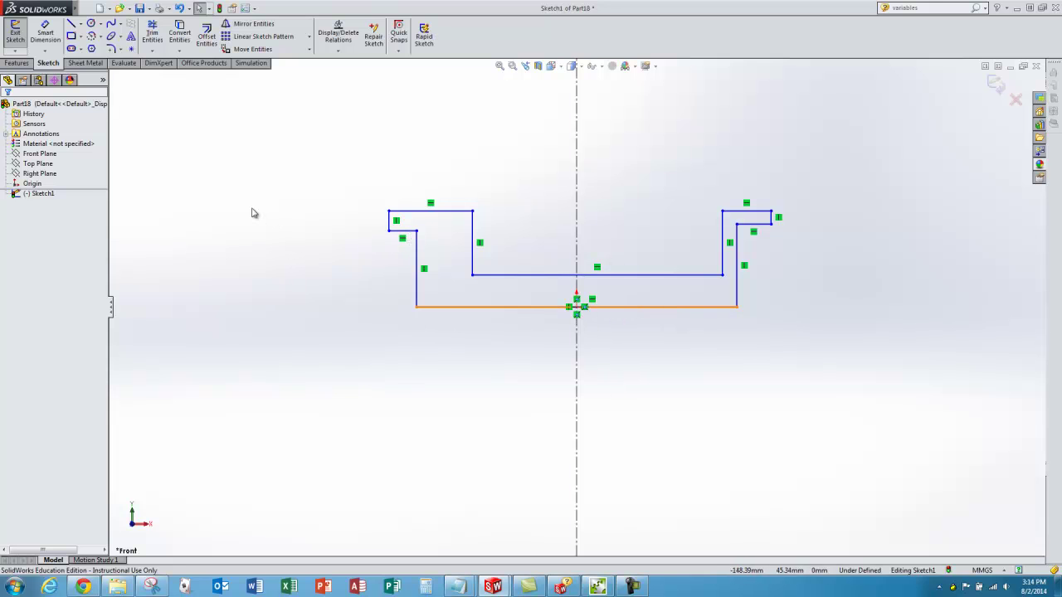
# - Make the outer top corners of the left and right flanges symmetric about the vertical centerline
pyautogui.rightClick(191, 171)
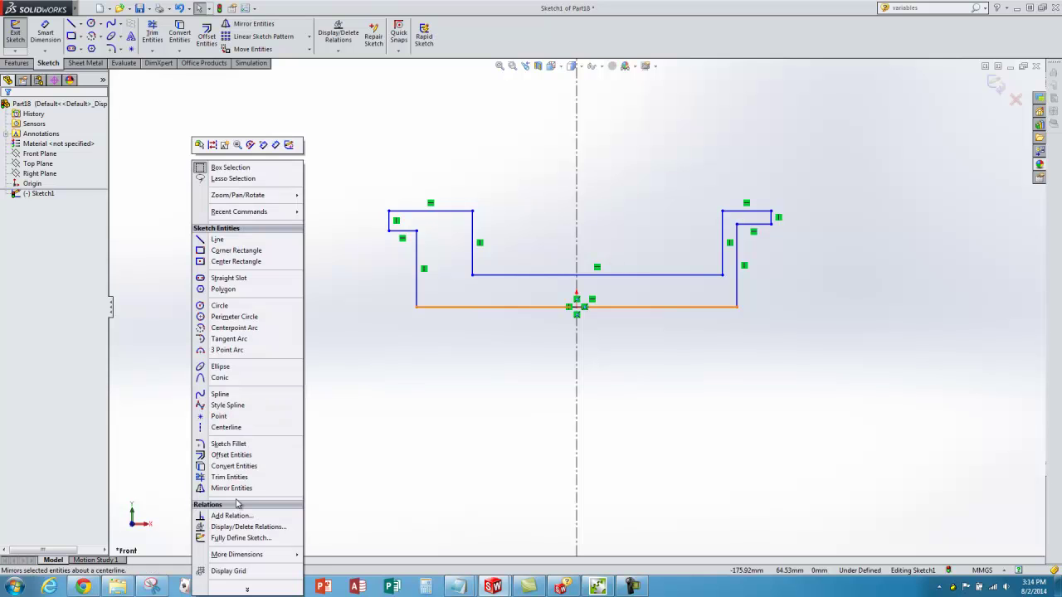
pyautogui.click(387, 283)
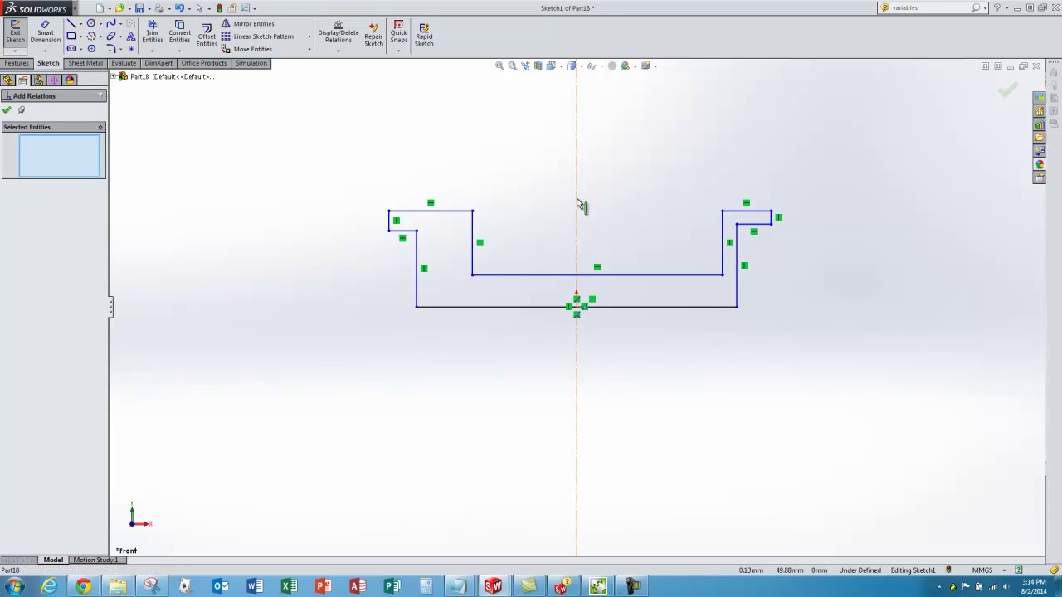
pyautogui.click(390, 211)
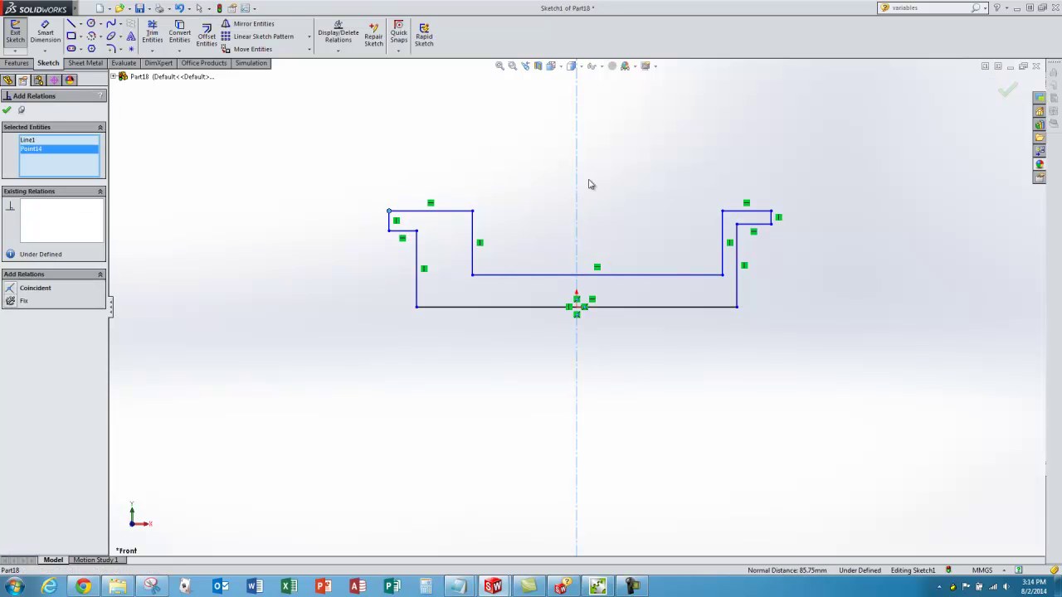
pyautogui.click(771, 212)
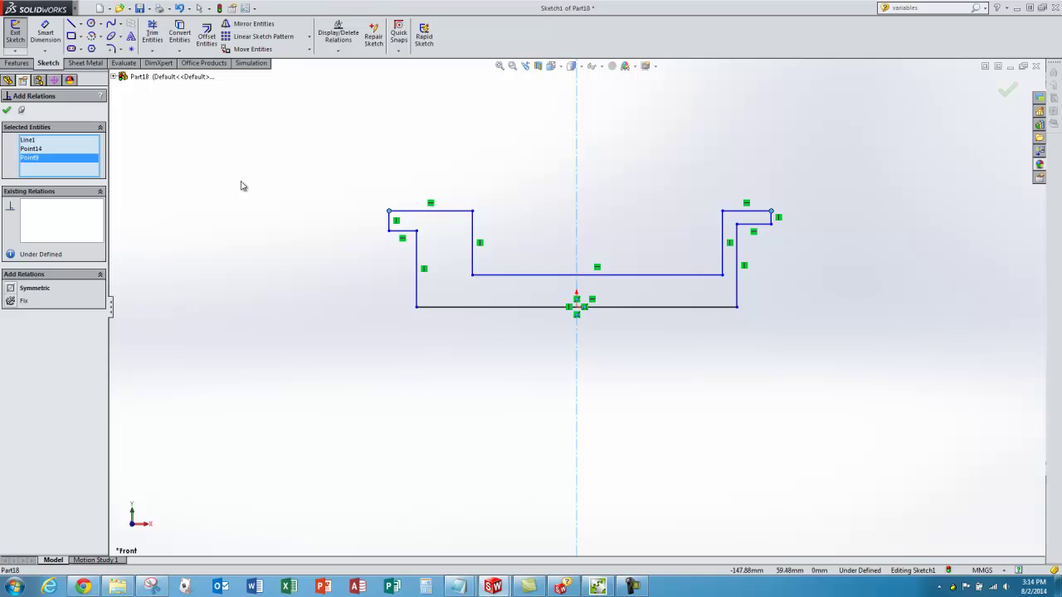
pyautogui.click(11, 289)
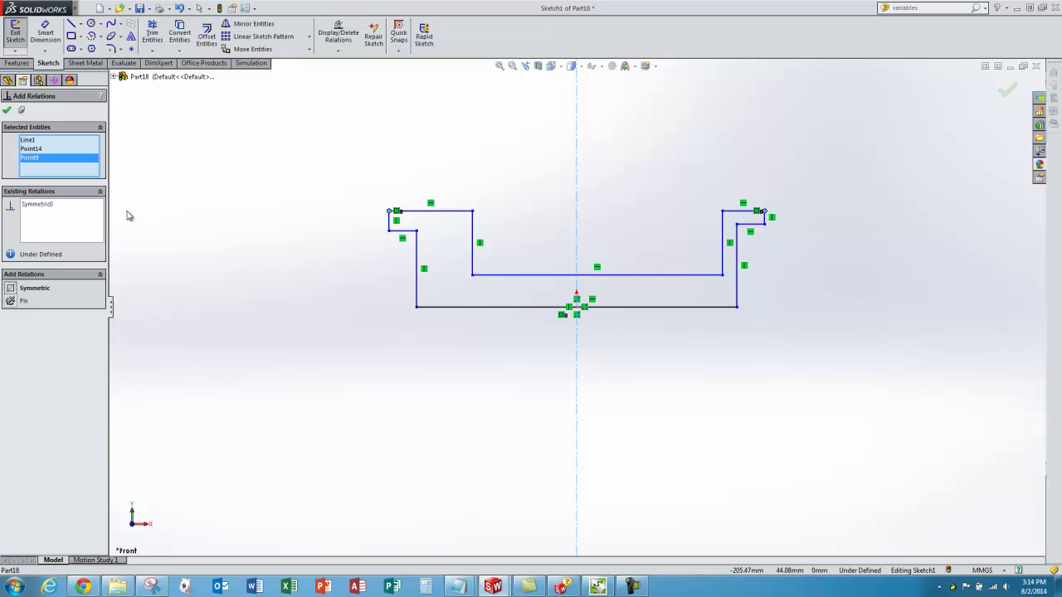
# - Make the top corners of the two inner walls symmetric about the vertical centerline
pyautogui.rightClick(33, 151)
pyautogui.click(58, 152)
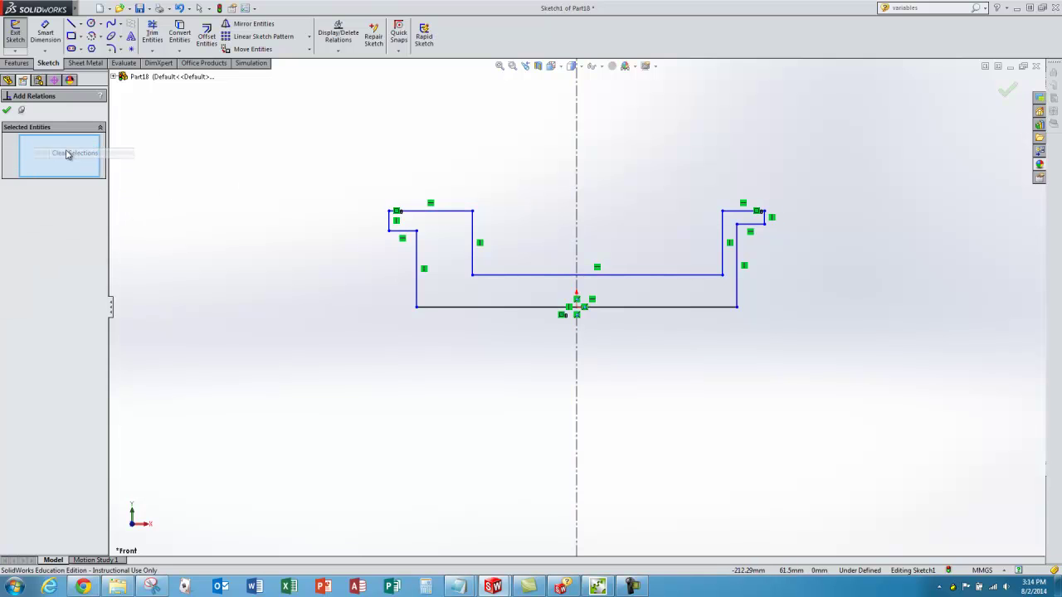
pyautogui.click(577, 203)
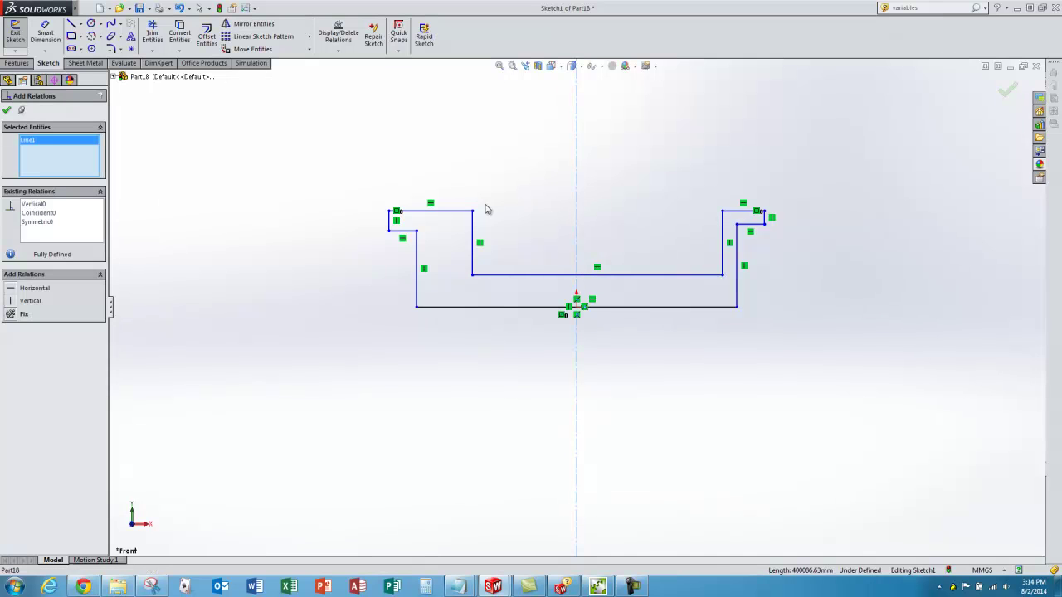
pyautogui.click(472, 211)
pyautogui.click(723, 212)
pyautogui.click(10, 290)
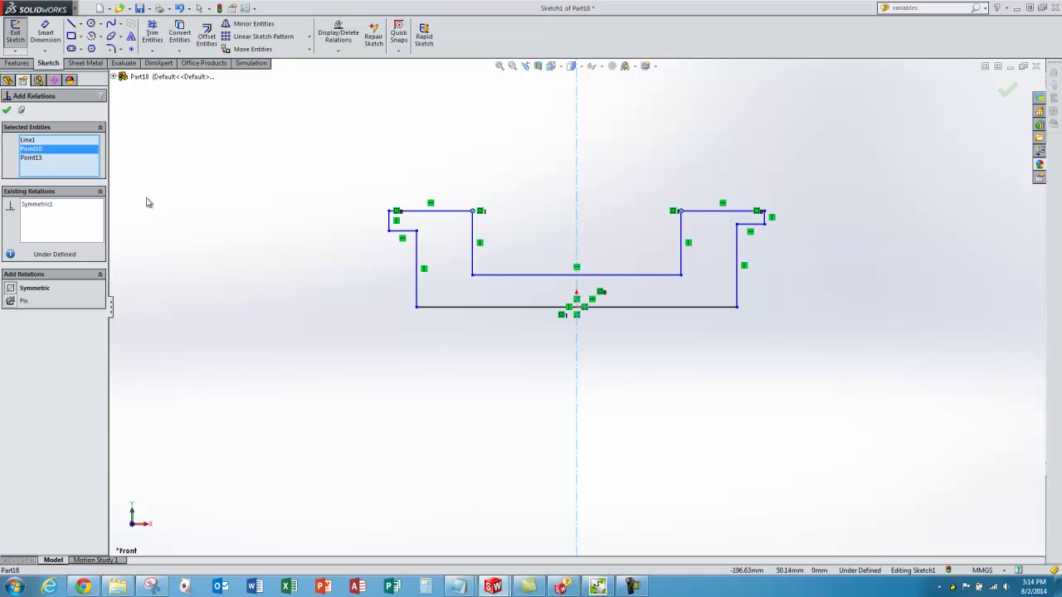
# - Make the two end points of the profile's bottom line symmetric about the centerline and finish adding relations
pyautogui.rightClick(66, 155)
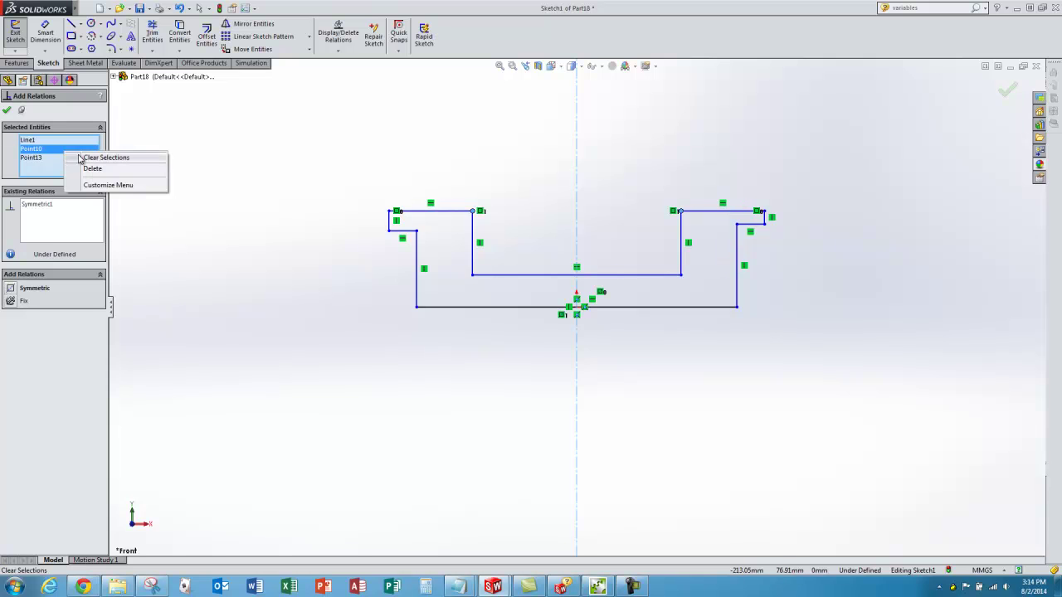
pyautogui.click(93, 157)
pyautogui.click(577, 219)
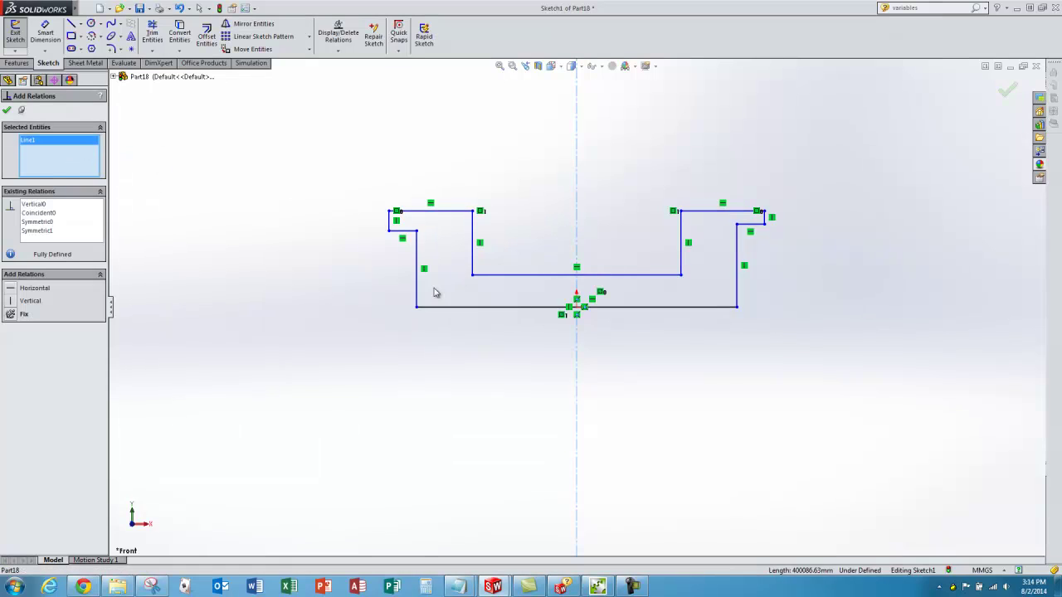
pyautogui.click(416, 307)
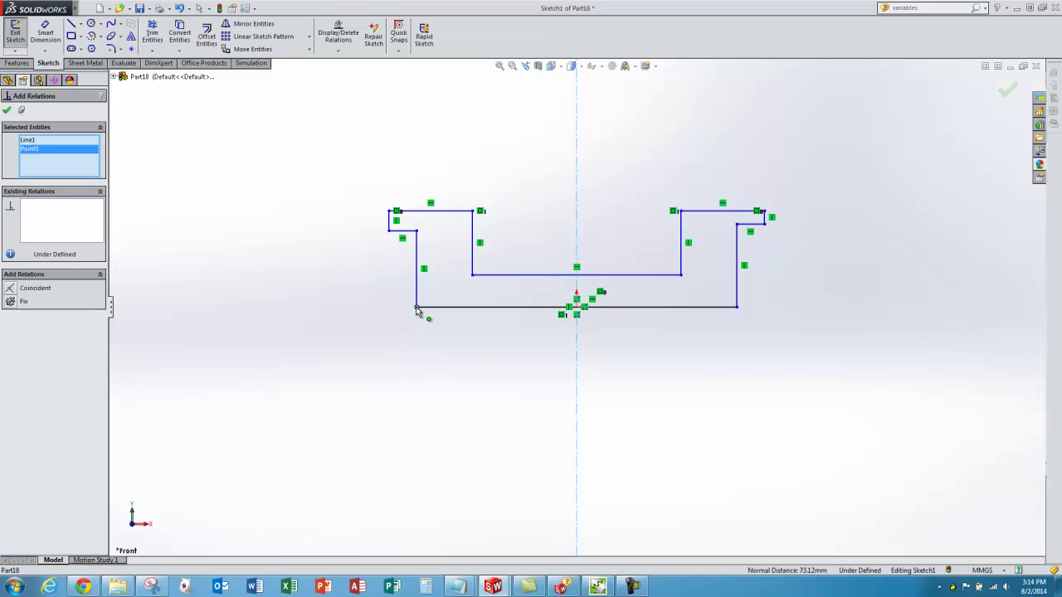
pyautogui.click(737, 307)
pyautogui.click(16, 290)
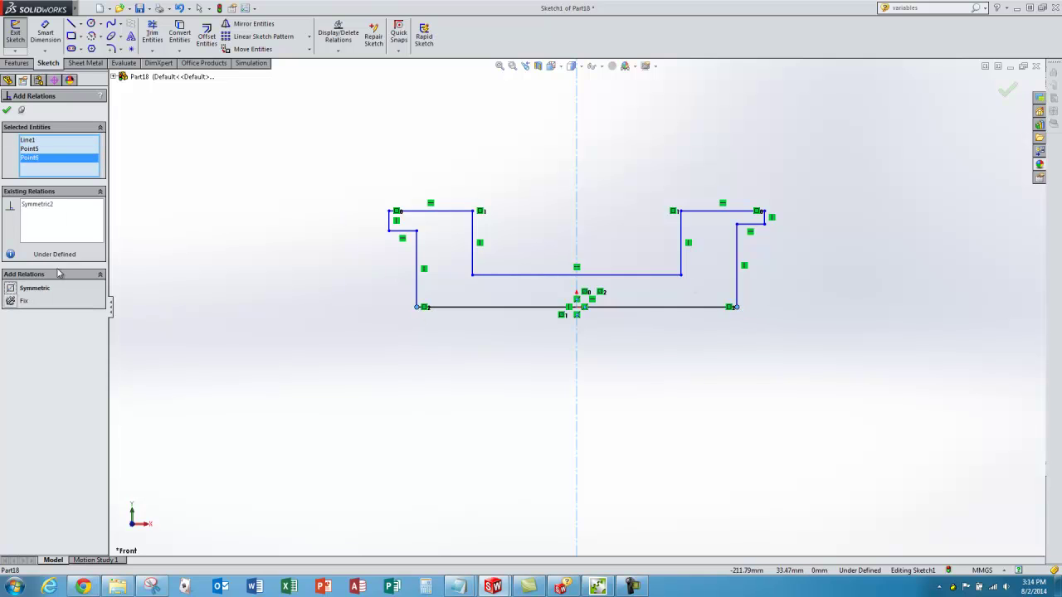
pyautogui.click(8, 111)
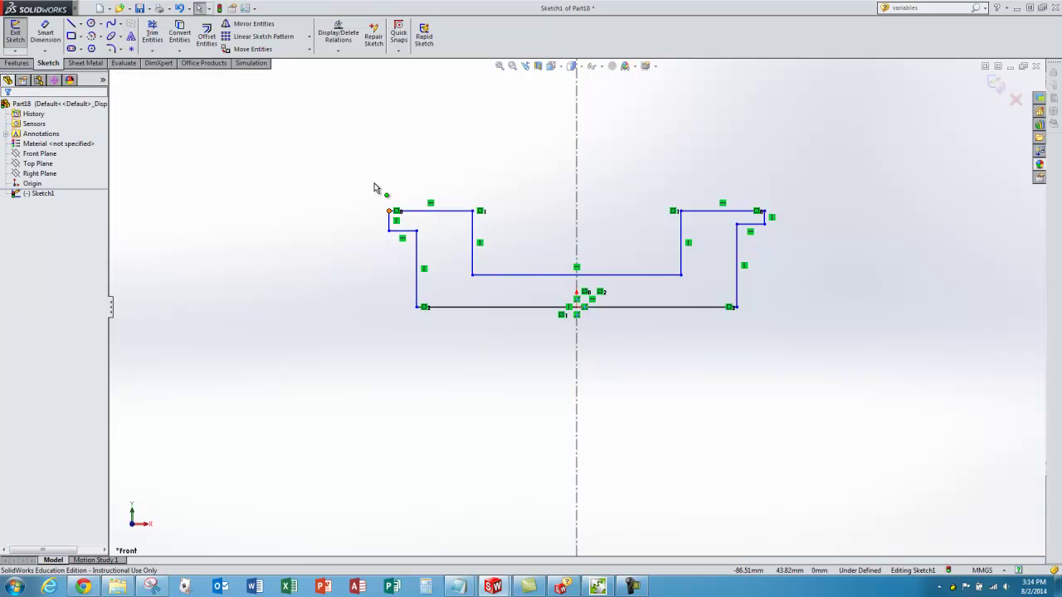
# - Move the left flange's outer top corner outward and its inner underside corner toward the centerline
pyautogui.moveTo(389, 210); pyautogui.dragTo(369, 199)
pyautogui.moveTo(416, 231); pyautogui.dragTo(454, 241)
pyautogui.click(334, 206)
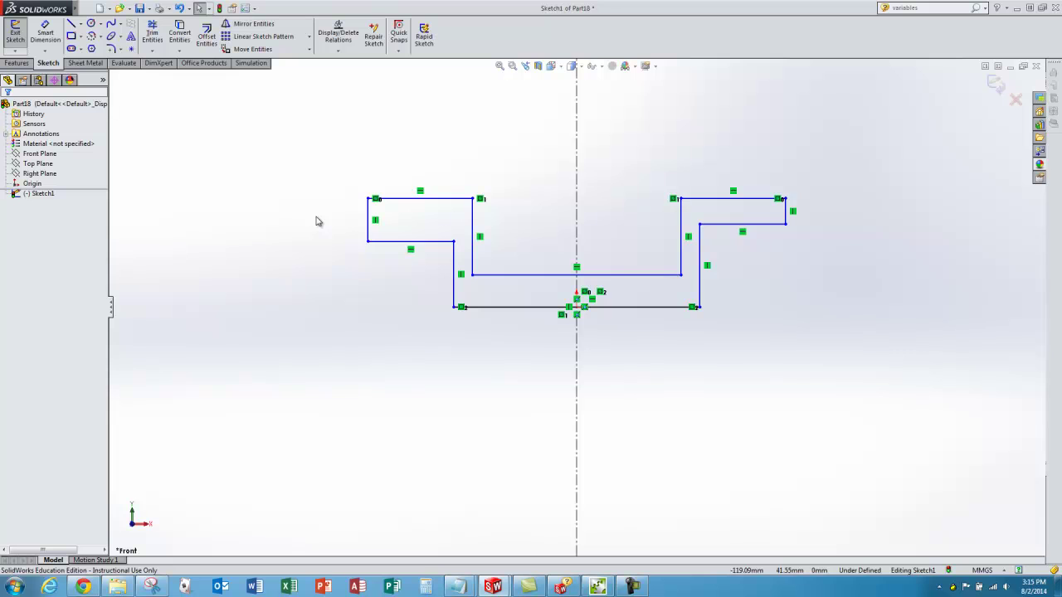
# - Add a collinear relation between the undersides of the left and right flanges
pyautogui.rightClick(316, 220)
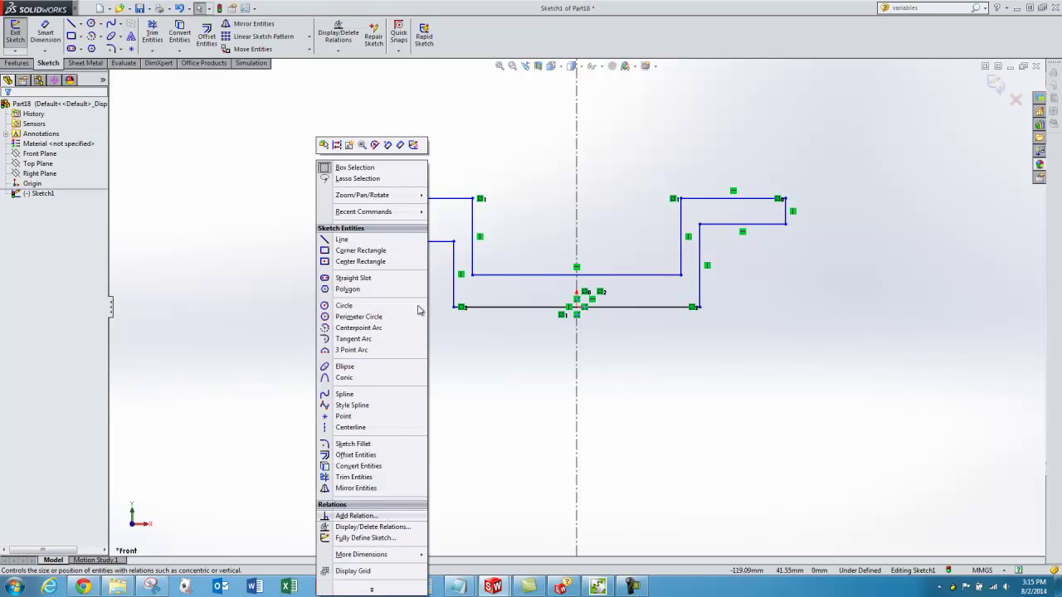
pyautogui.press('Escape')
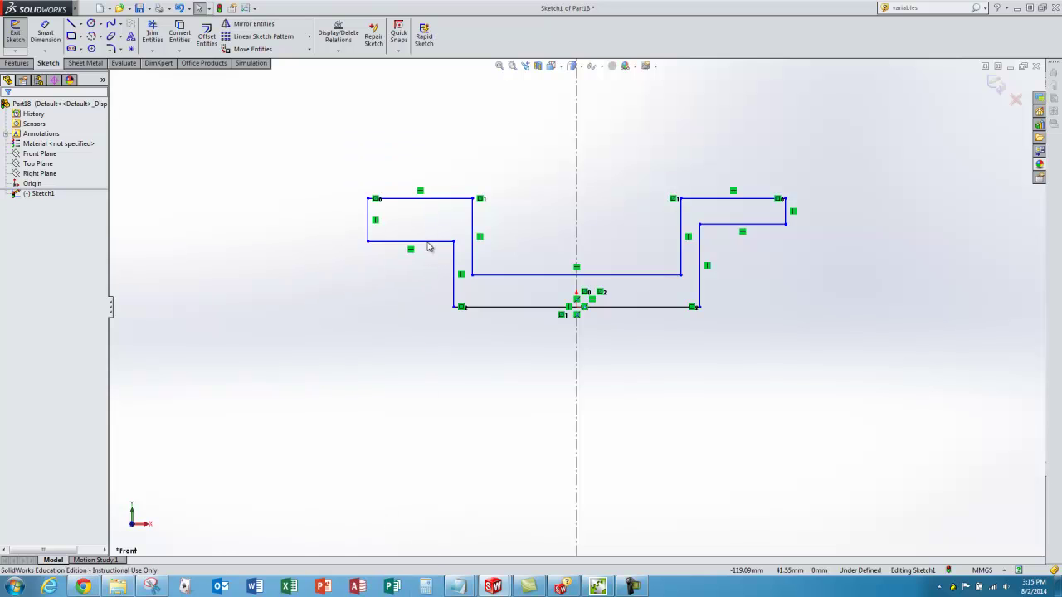
pyautogui.click(428, 247)
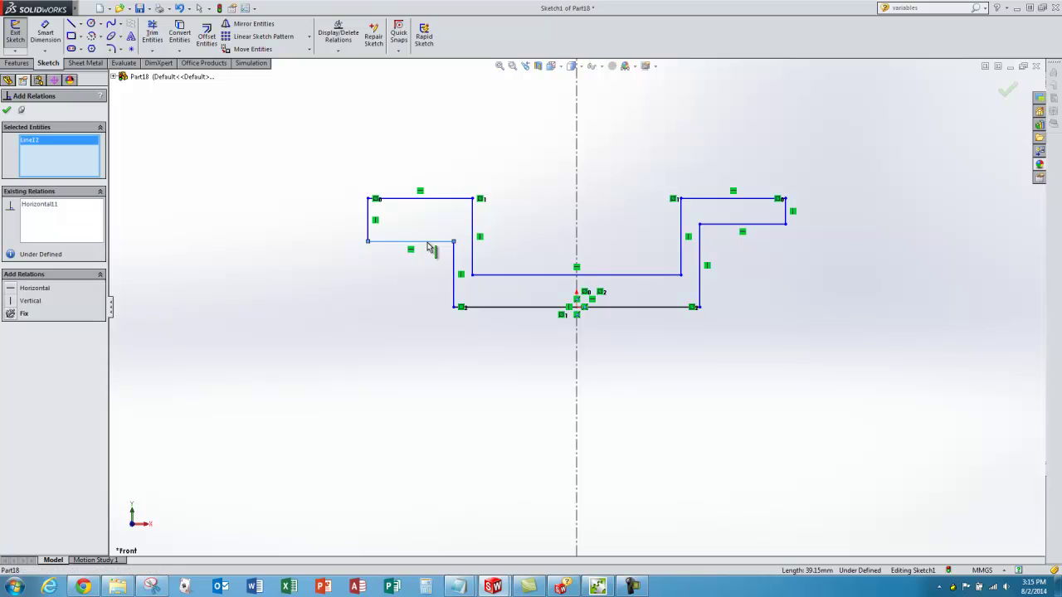
pyautogui.click(730, 224)
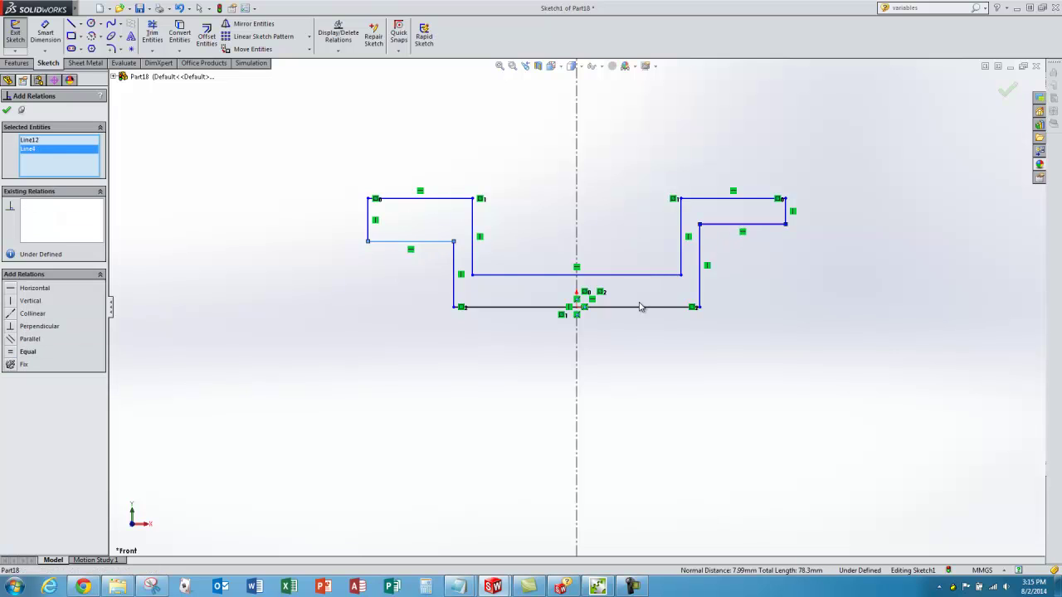
pyautogui.click(15, 314)
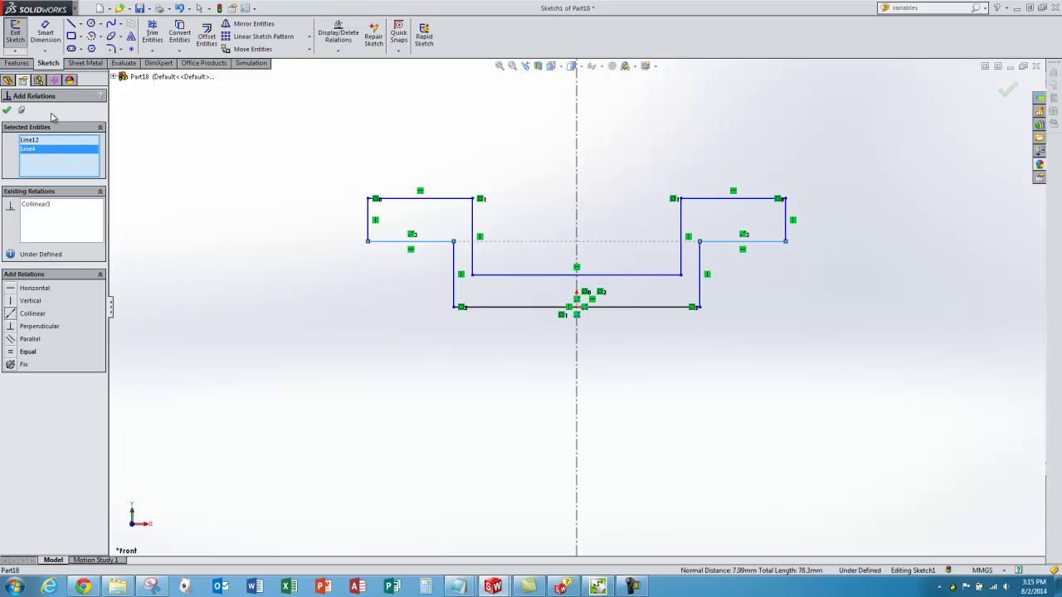
pyautogui.click(7, 111)
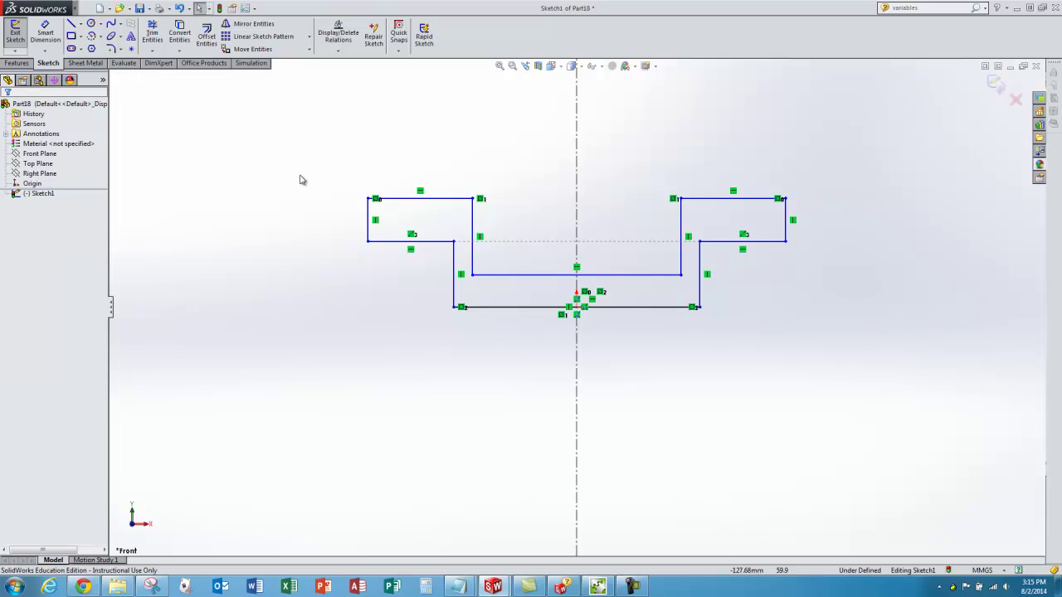
# - Dimension the overall width between the outer edges of the two flanges as 35 mm
pyautogui.click(49, 36)
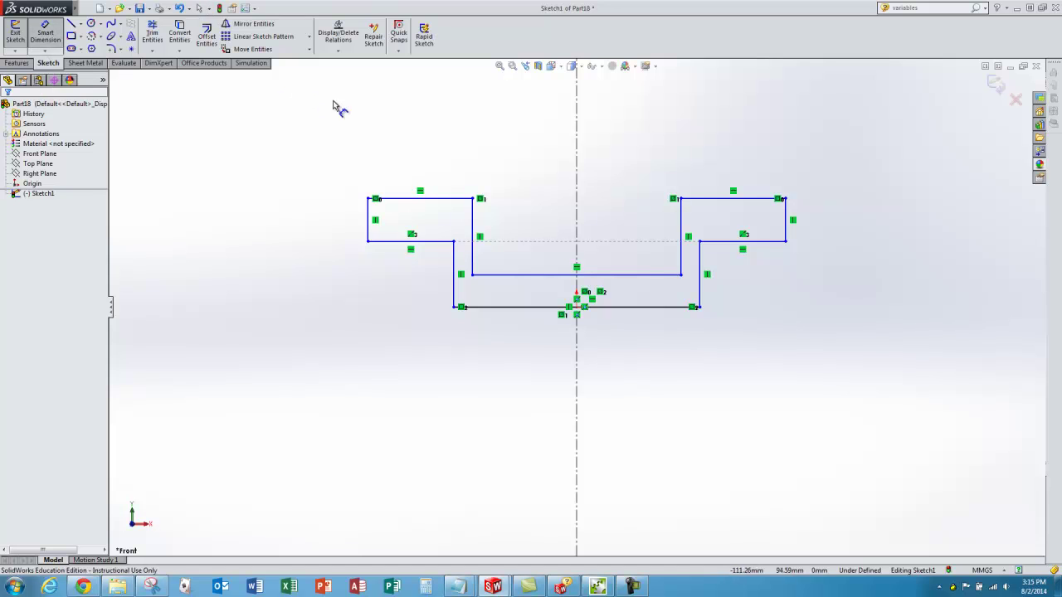
pyautogui.click(368, 217)
pyautogui.click(787, 219)
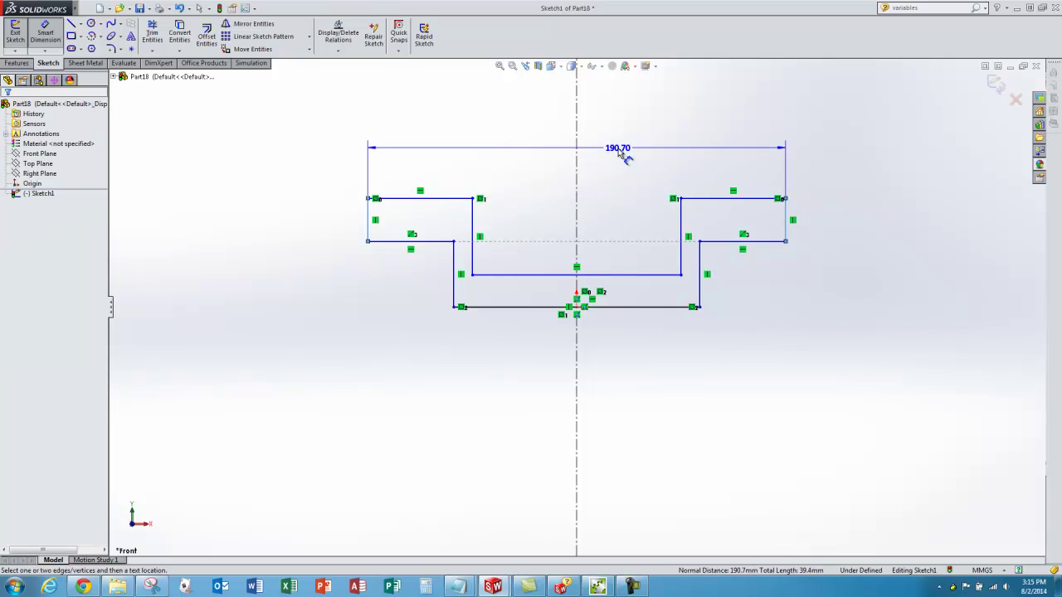
pyautogui.click(618, 153)
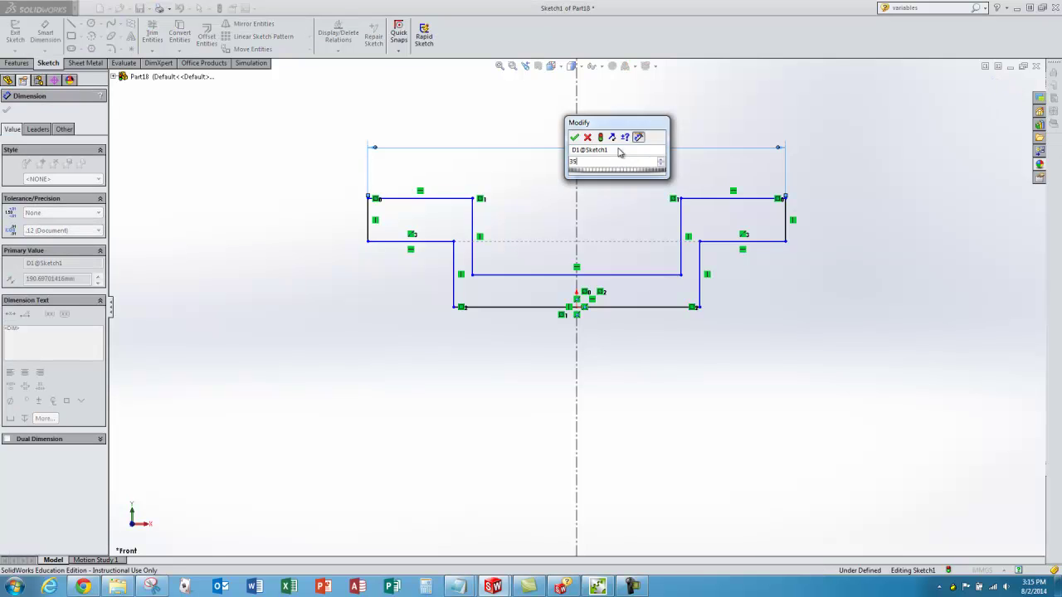
pyautogui.write('35')
pyautogui.press('Return')
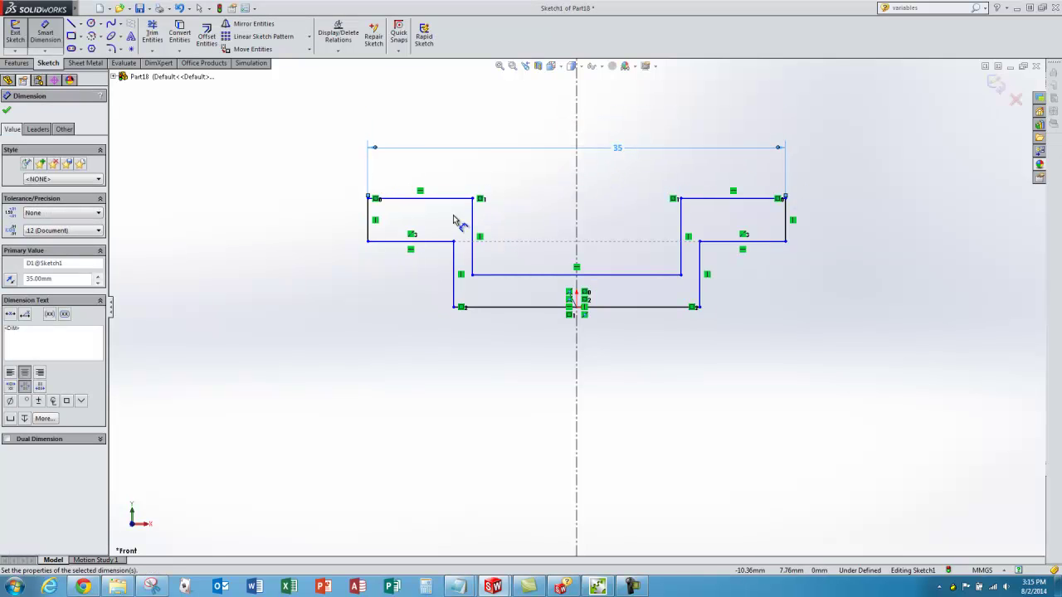
# - Dimension the width between the two lower outer walls as 27 mm
pyautogui.click(455, 296)
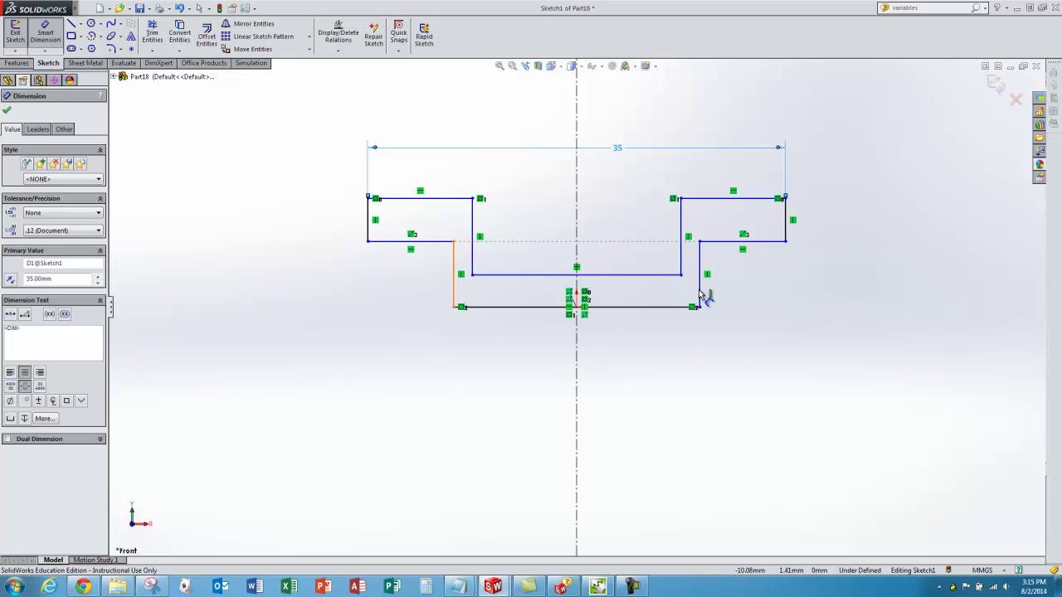
pyautogui.click(699, 290)
pyautogui.click(610, 374)
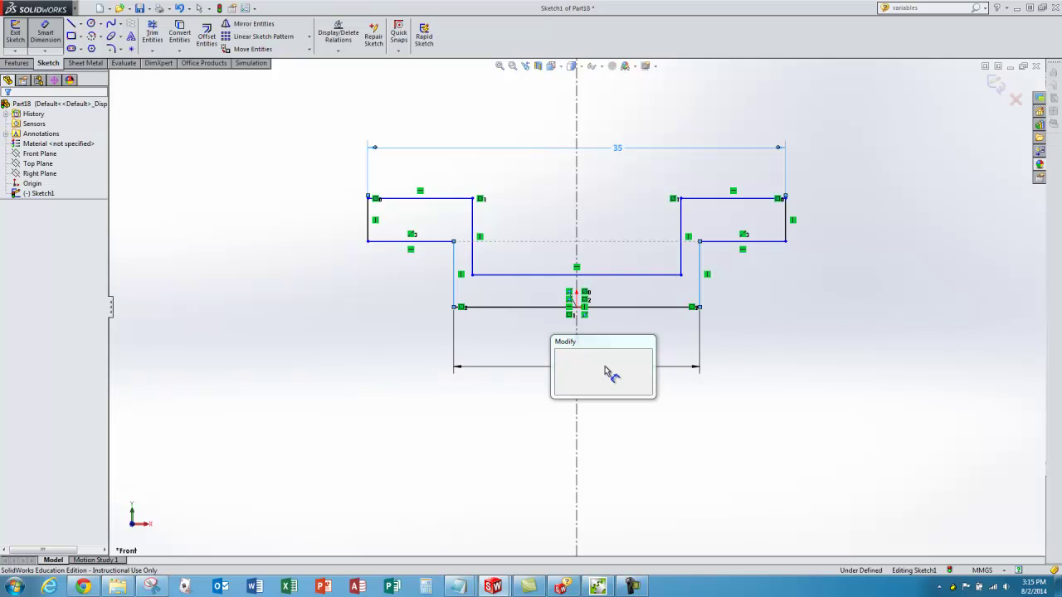
pyautogui.write('27')
pyautogui.press('Return')
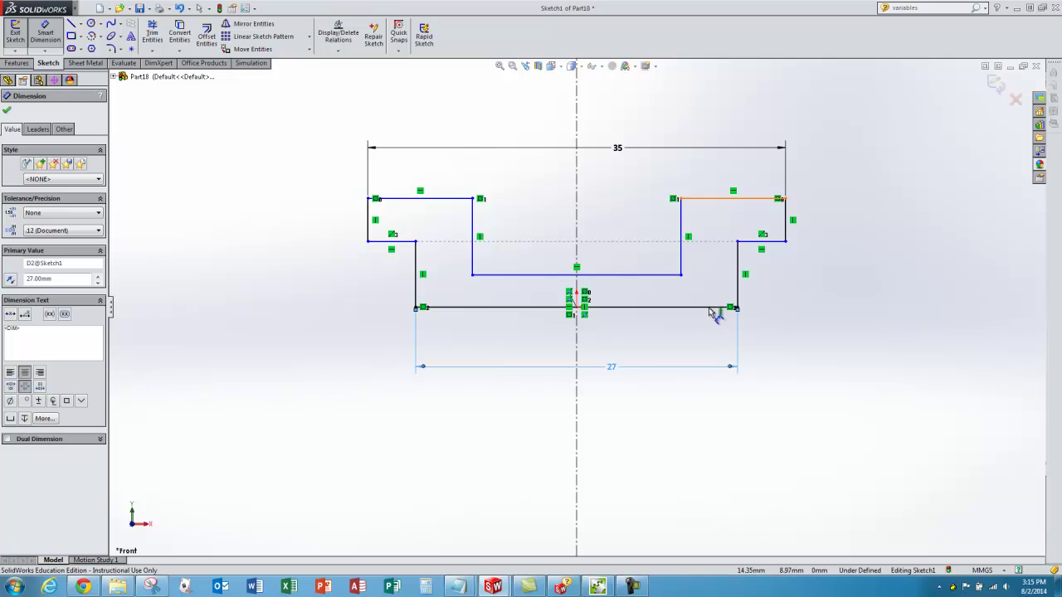
# - Dimension the profile's height from the bottom line to the right flange's top line as 7.5 mm
pyautogui.click(711, 309)
pyautogui.click(722, 200)
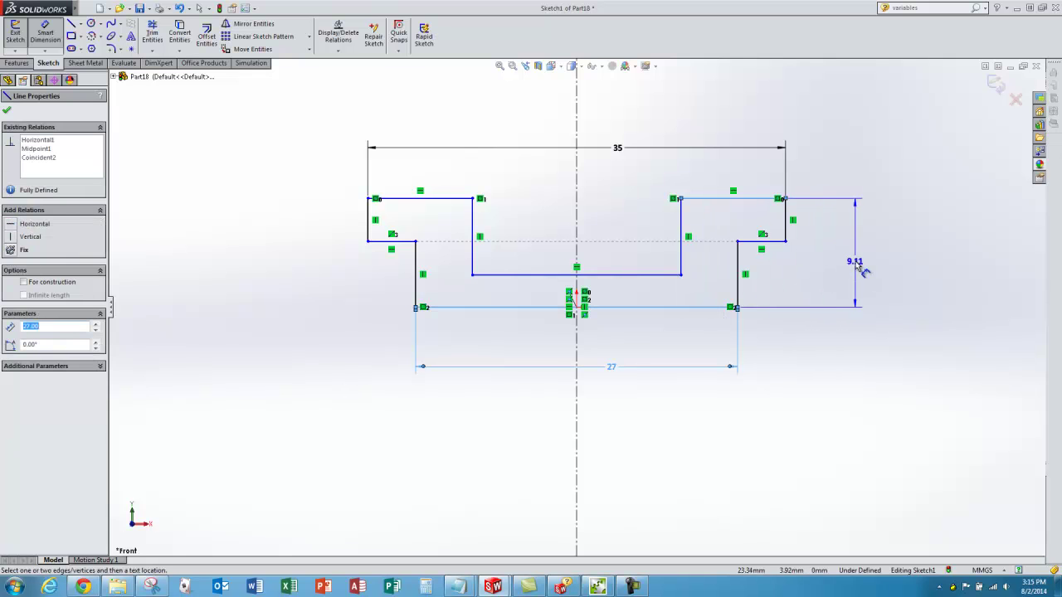
pyautogui.click(857, 264)
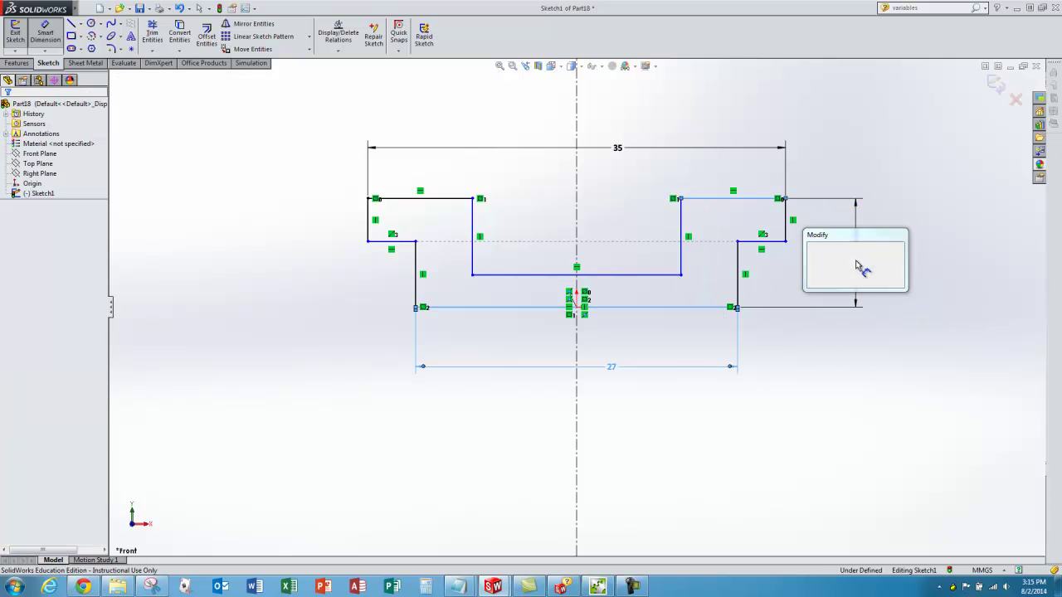
pyautogui.write('7.5')
pyautogui.press('Return')
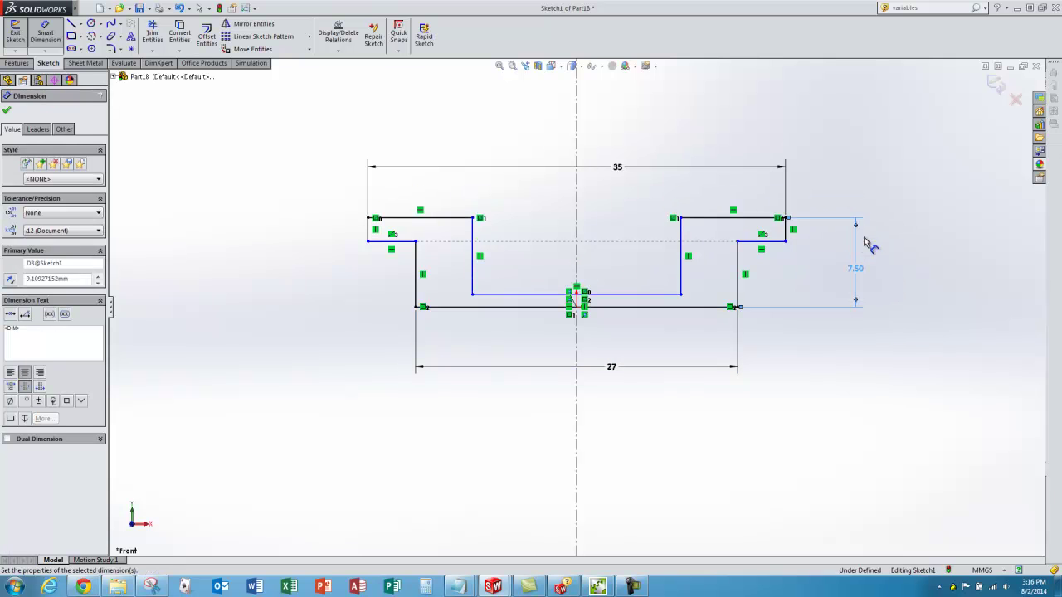
# - Dimension the right flange's thickness between its top and underside lines as 1 mm
pyautogui.click(777, 242)
pyautogui.click(821, 236)
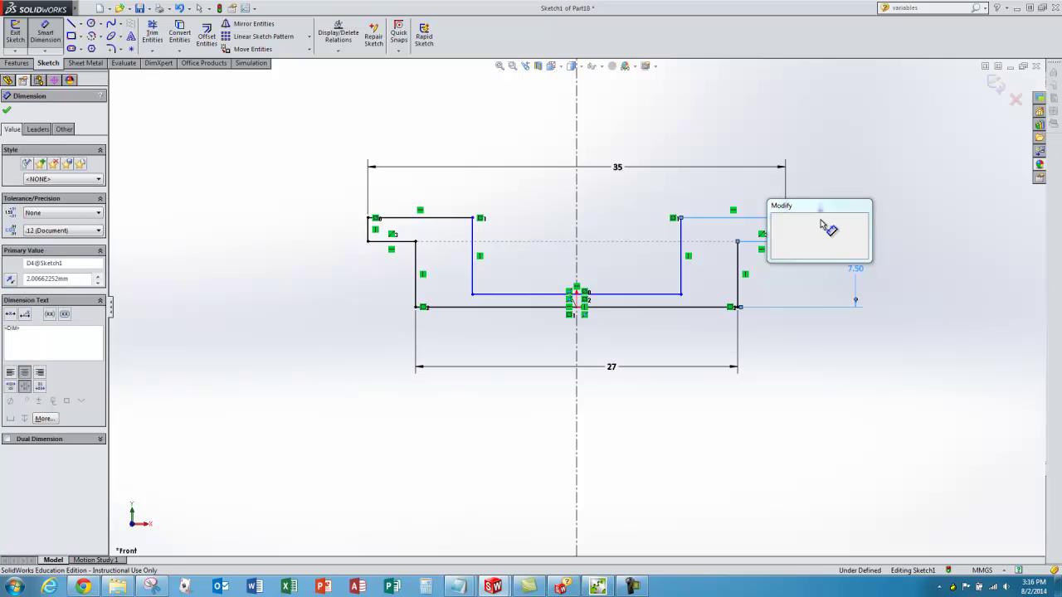
pyautogui.write('1')
pyautogui.press('Return')
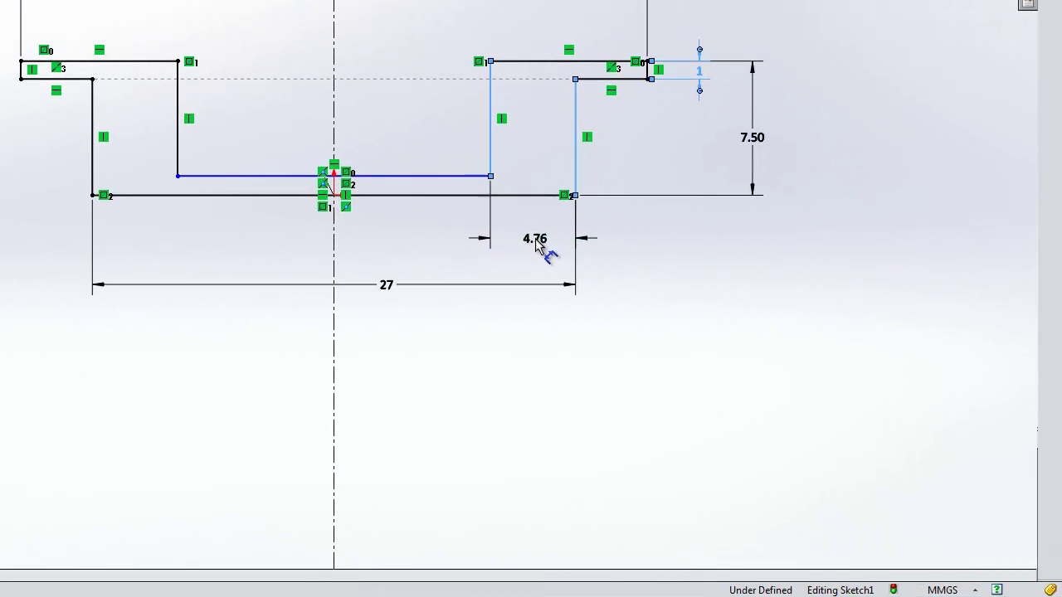
# - Dimension the right wall's thickness between its inner and outer vertical lines as 1 mm
pyautogui.click(714, 342)
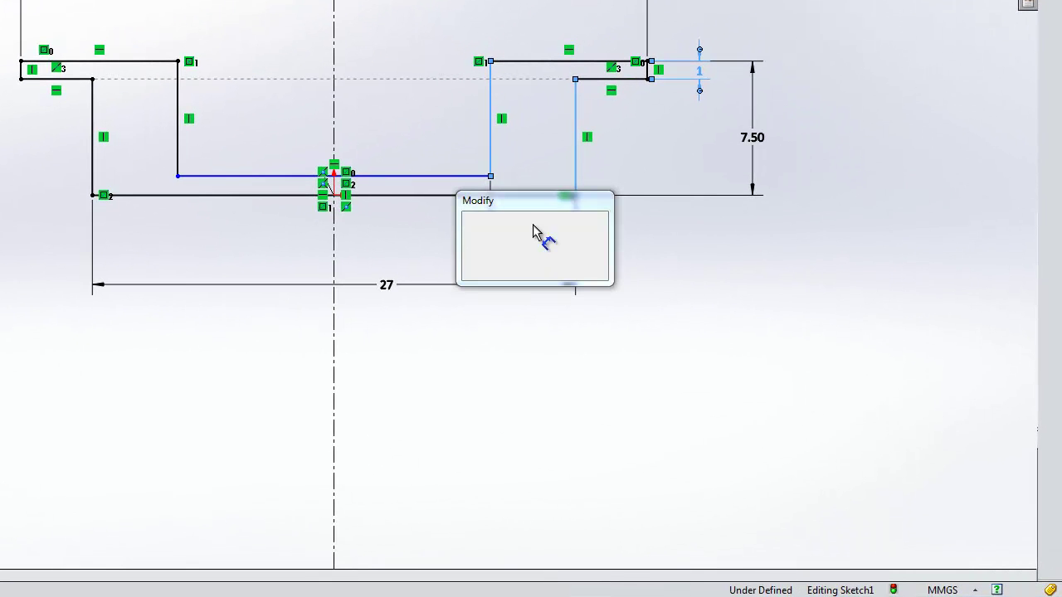
pyautogui.write('1')
pyautogui.press('Return')
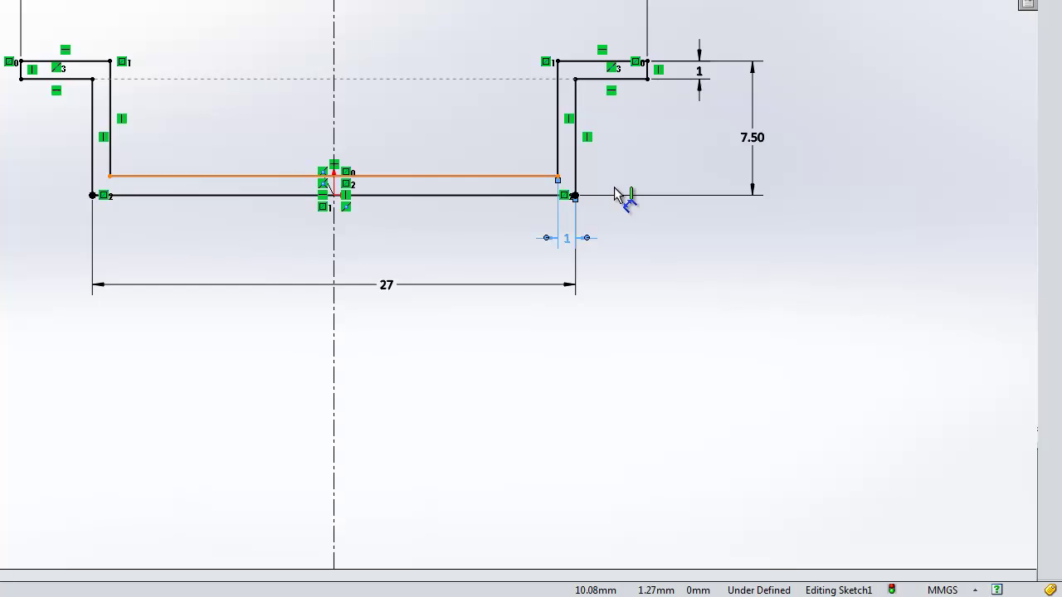
# - Dimension the base's thickness between the two long horizontal lines as 1 mm and exit the sketch
pyautogui.click(659, 236)
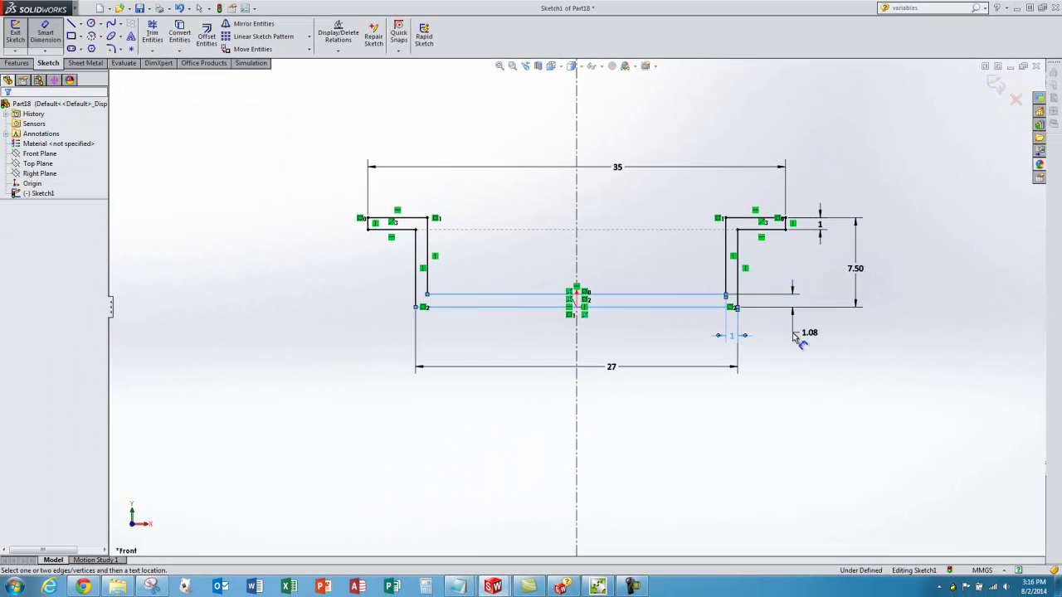
pyautogui.click(794, 336)
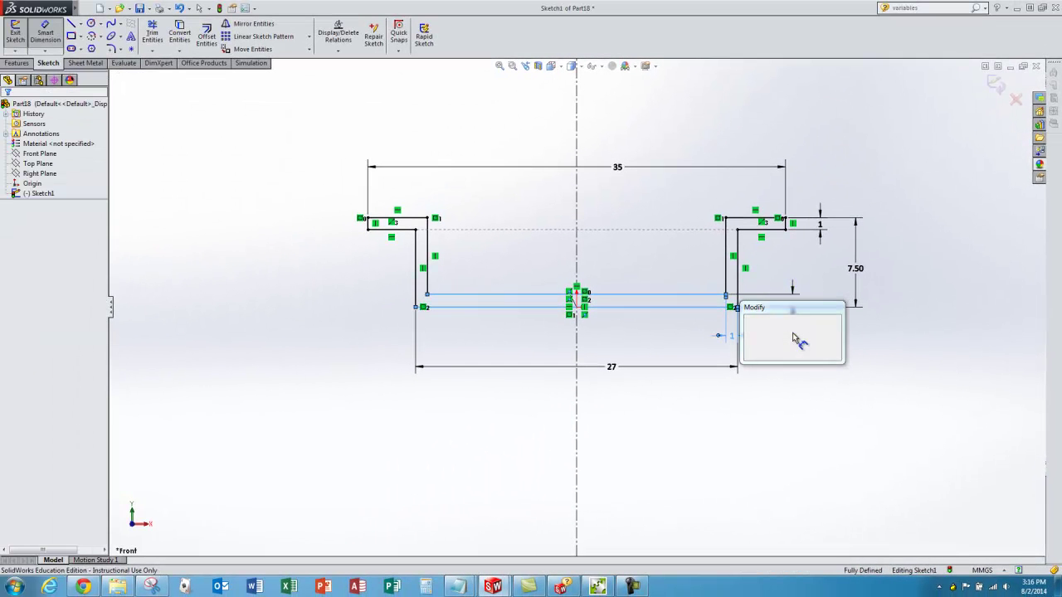
pyautogui.write('1')
pyautogui.press('Return')
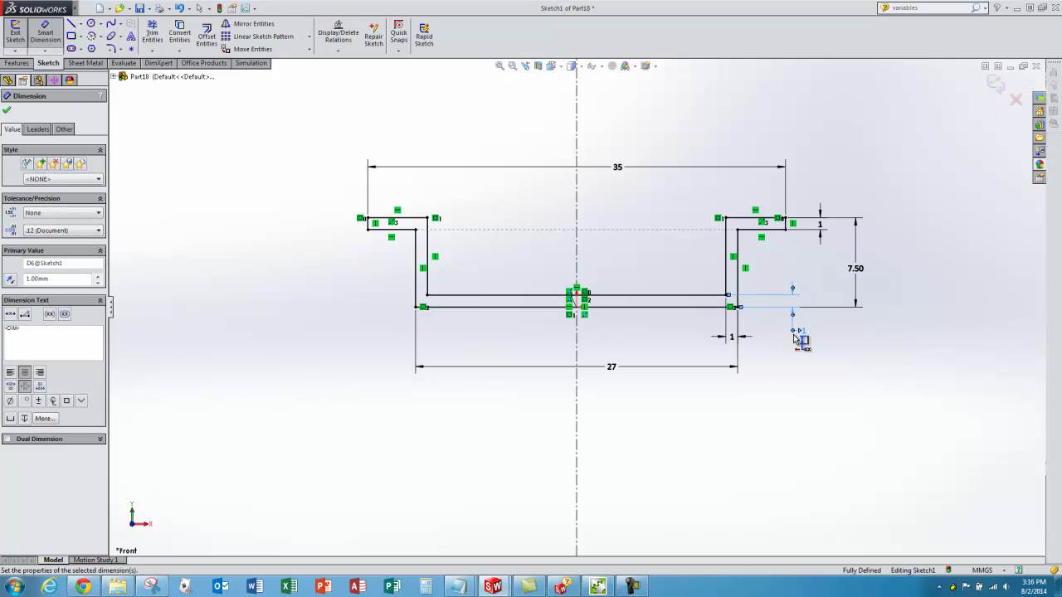
pyautogui.press('Escape')
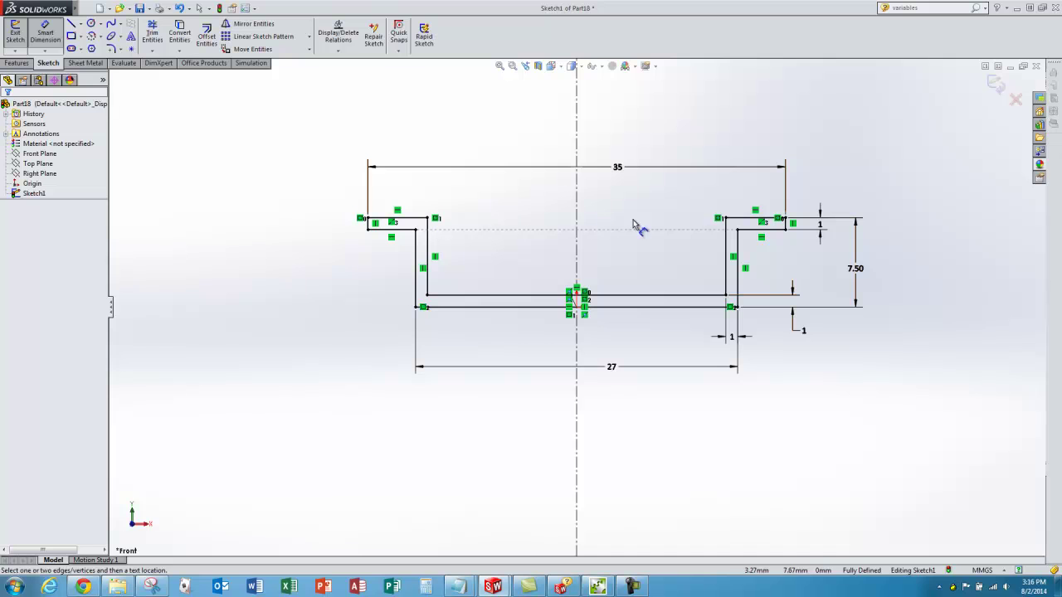
pyautogui.click(15, 32)
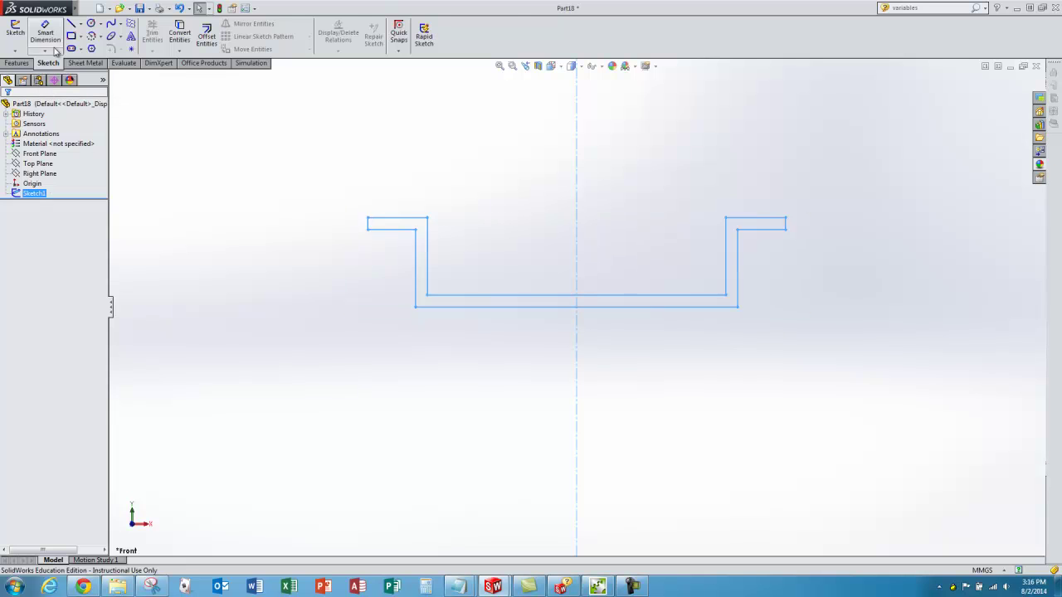
# - Extrude the rail profile 200 mm as a boss with the Mid Plane end condition
pyautogui.click(24, 64)
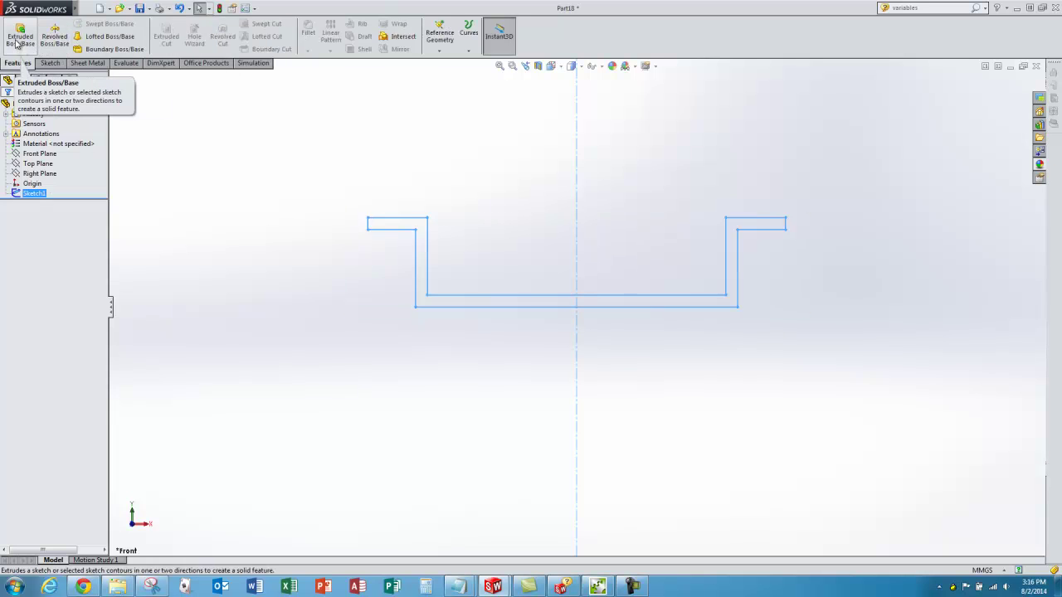
pyautogui.click(19, 39)
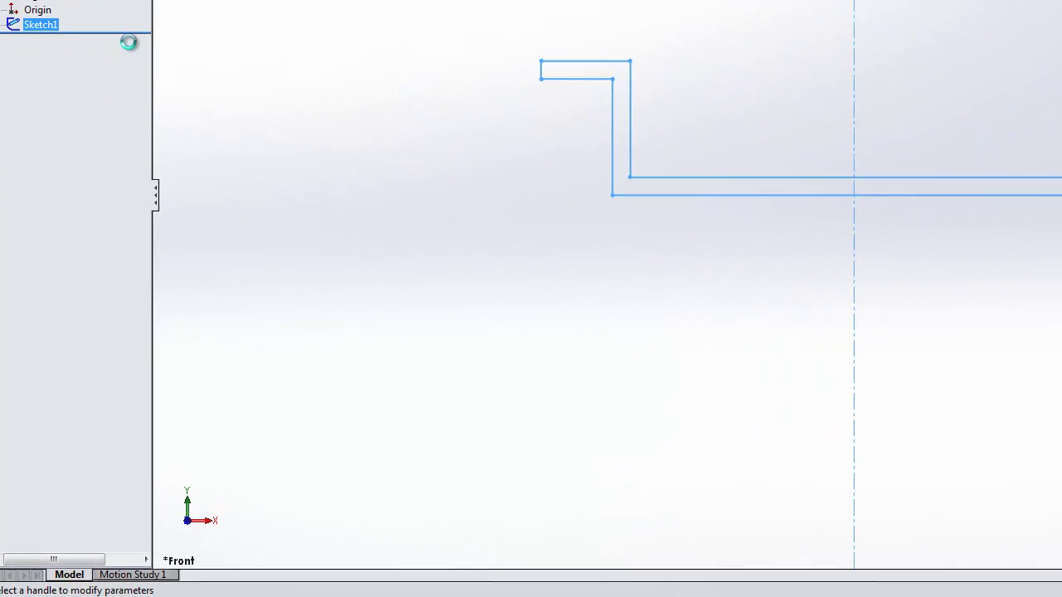
pyautogui.write('2')
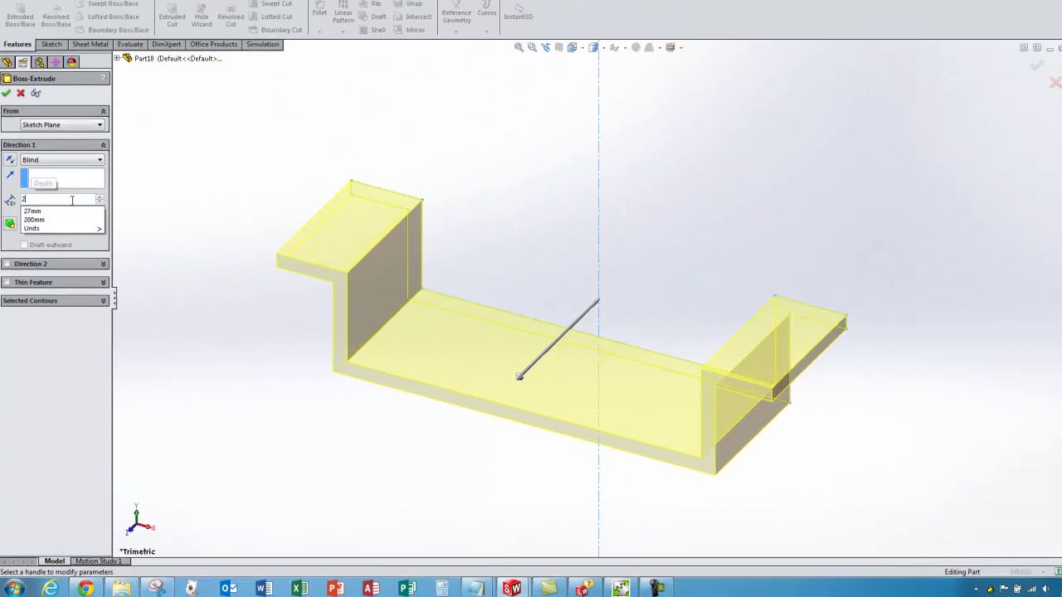
pyautogui.write('00')
pyautogui.press('Return')
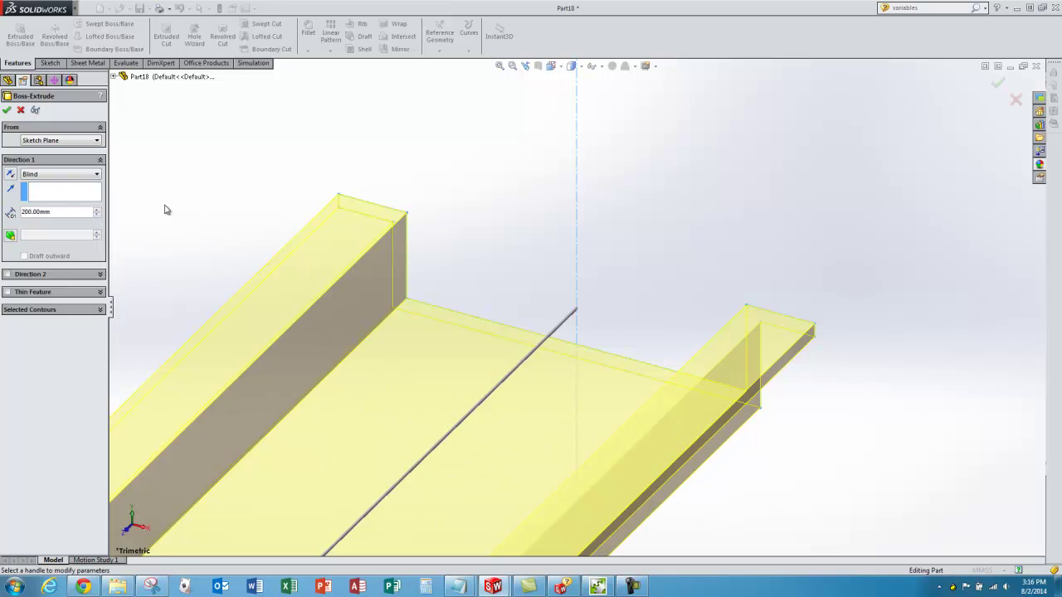
pyautogui.scroll(-6, 540, 368)
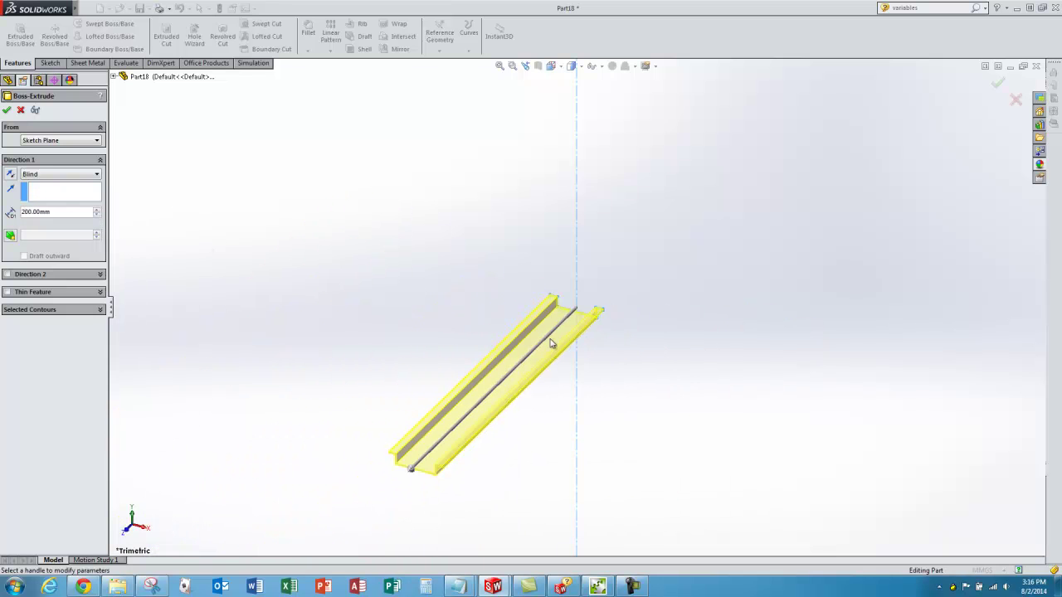
pyautogui.click(96, 176)
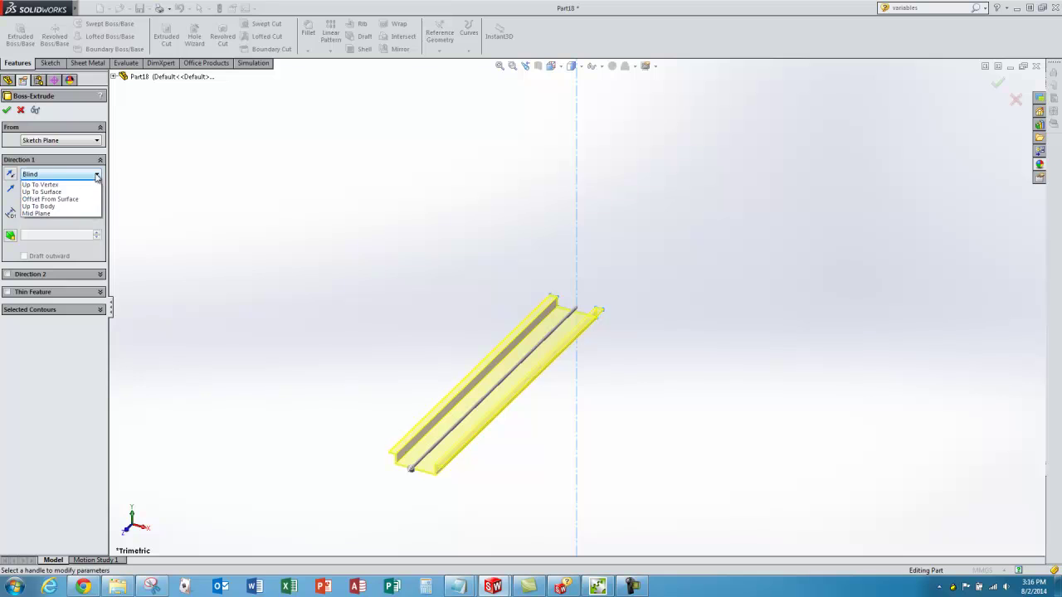
pyautogui.click(79, 220)
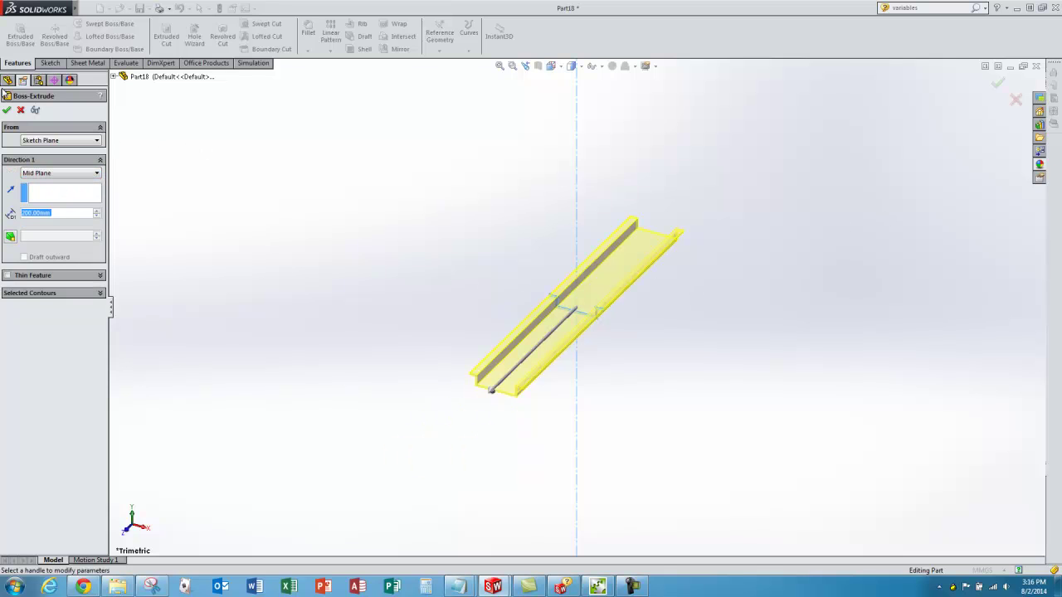
pyautogui.click(8, 111)
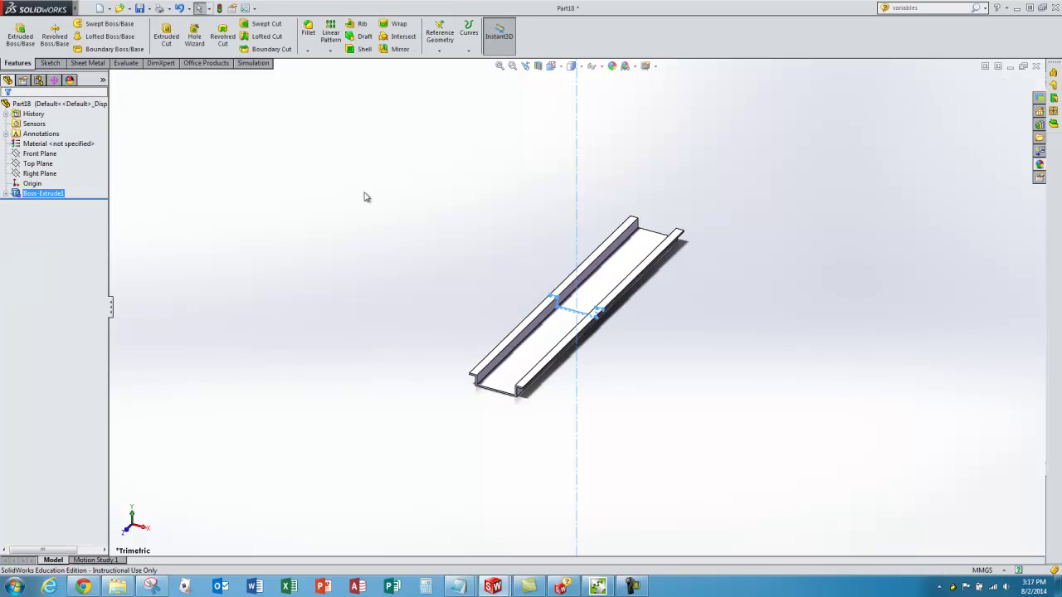
# - Check the reference planes against the extruded rail and consult the bend radii on the reference drawing in Snipping Tool
pyautogui.click(40, 154)
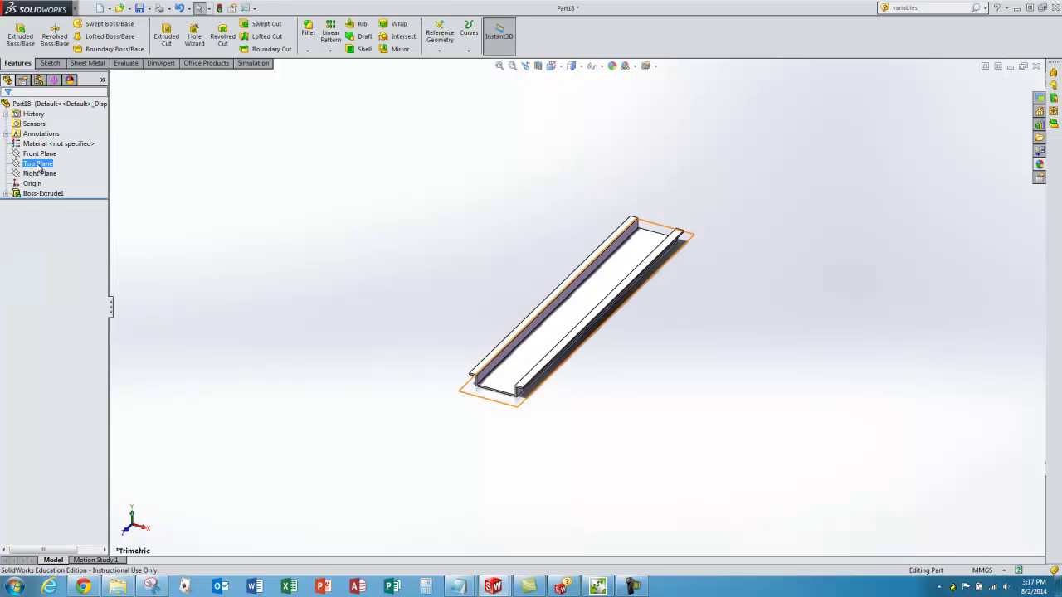
pyautogui.click(464, 273)
pyautogui.moveTo(509, 280)
pyautogui.mouseDown(button='middle')
pyautogui.moveTo(516, 273)
pyautogui.moveTo(525, 286)
pyautogui.mouseUp(button='middle')
pyautogui.scroll(-10, 515, 369)
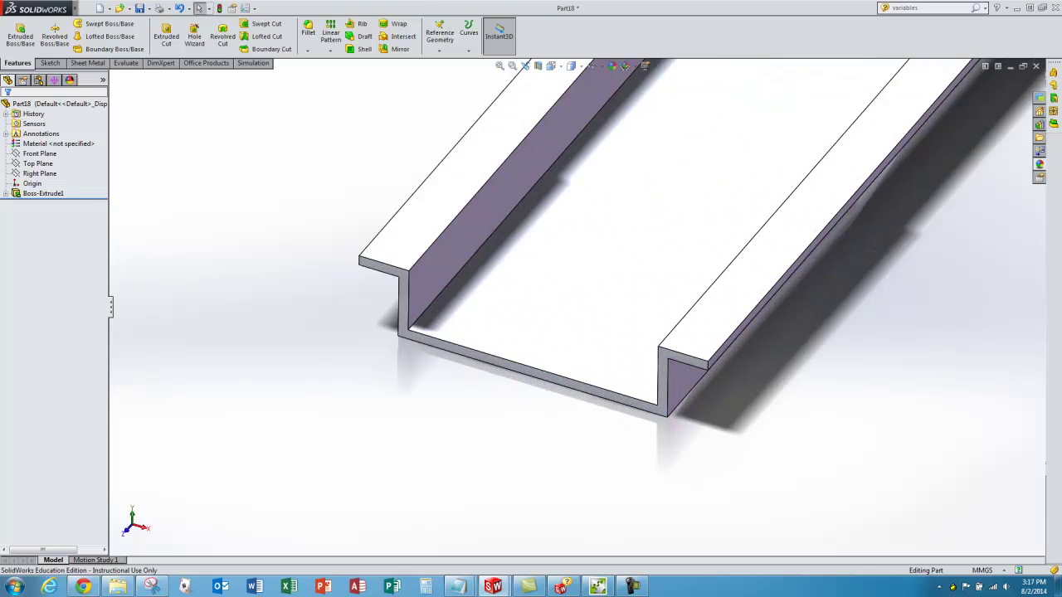
pyautogui.click(151, 586)
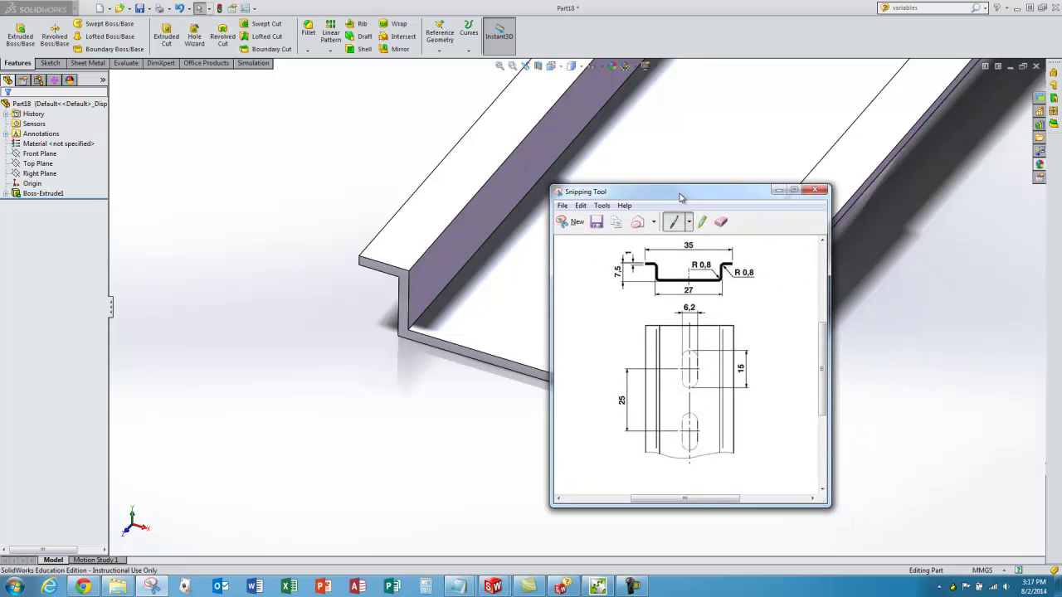
pyautogui.click(778, 189)
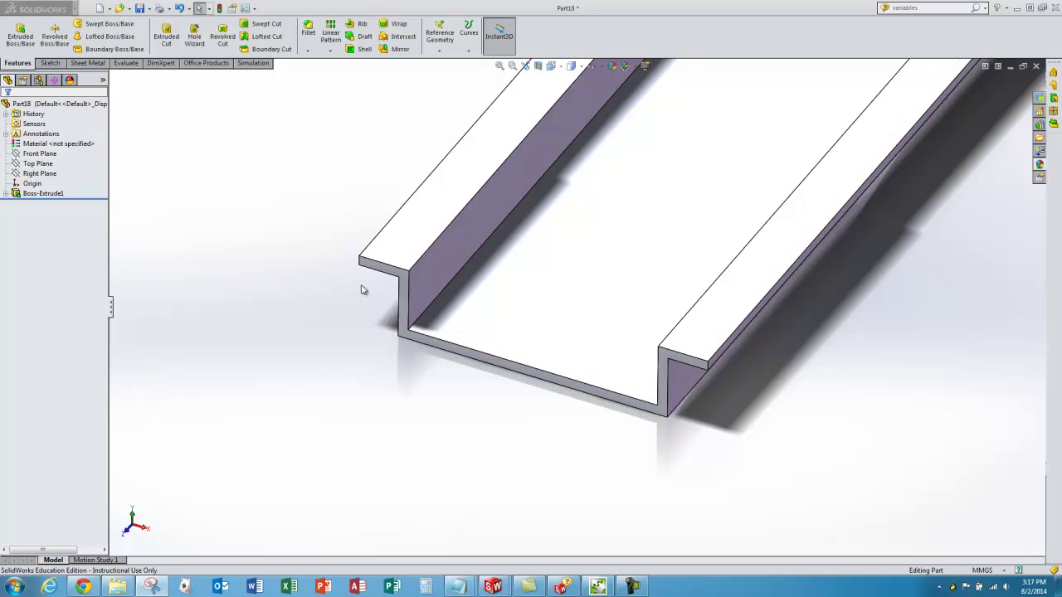
# - Fillet the four inside bend edges along the rail's flanges and base with a constant 0.8 mm radius
pyautogui.click(310, 33)
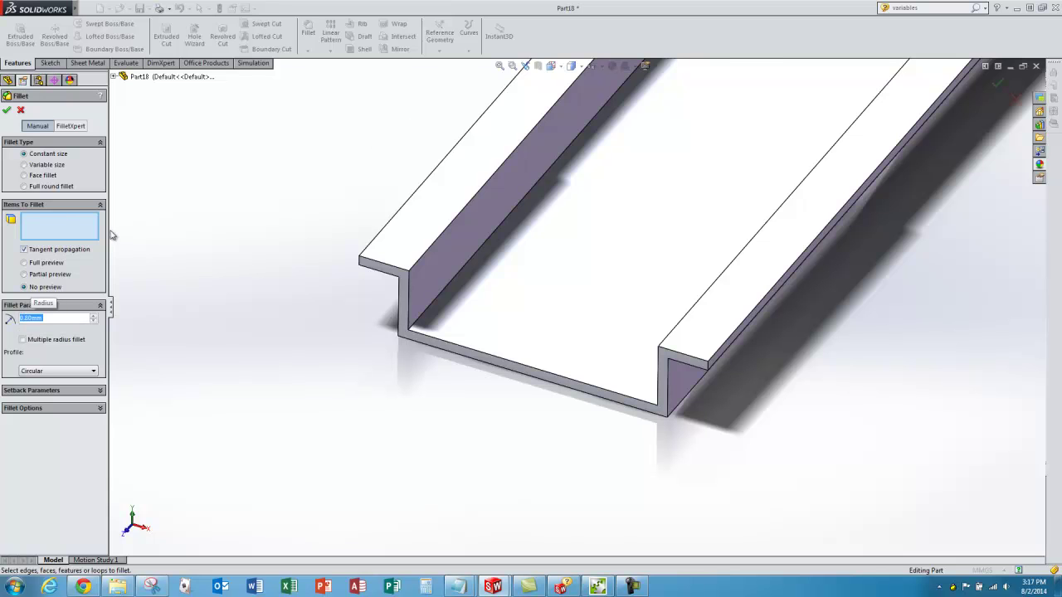
pyautogui.scroll(-3, 407, 274)
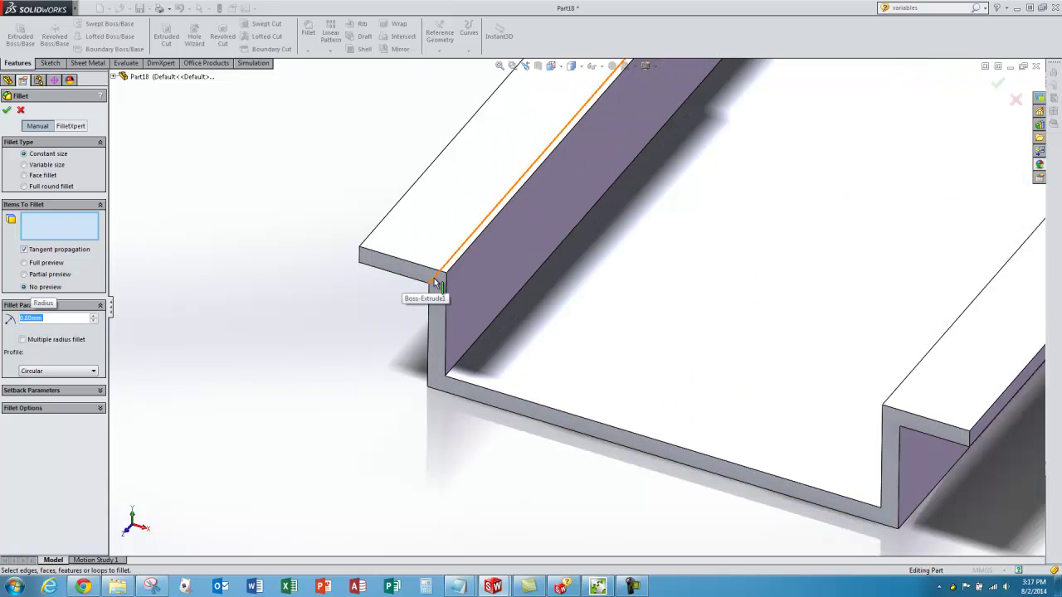
pyautogui.click(434, 283)
pyautogui.click(465, 359)
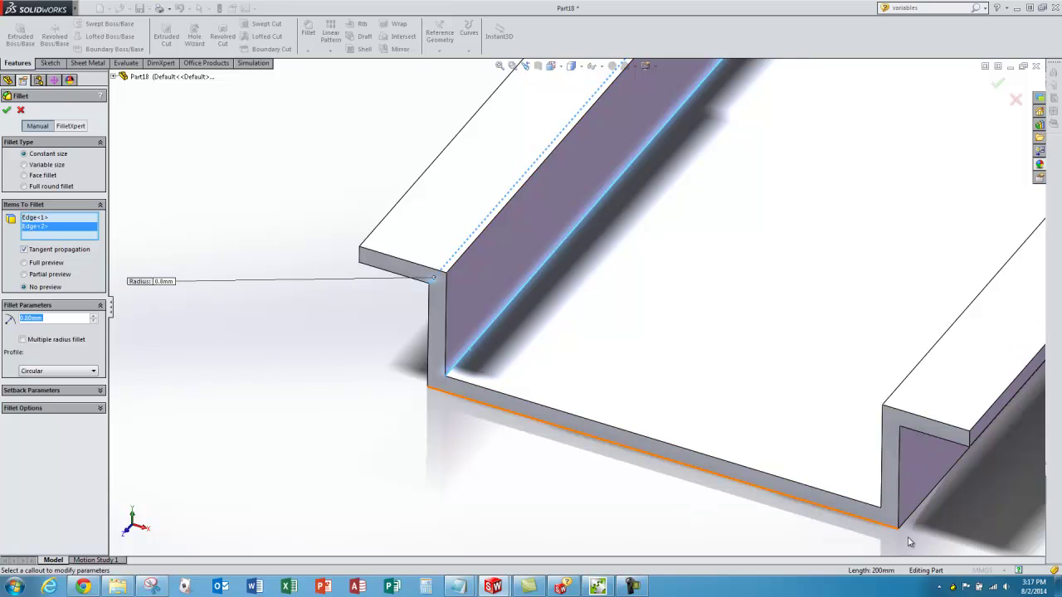
pyautogui.click(896, 489)
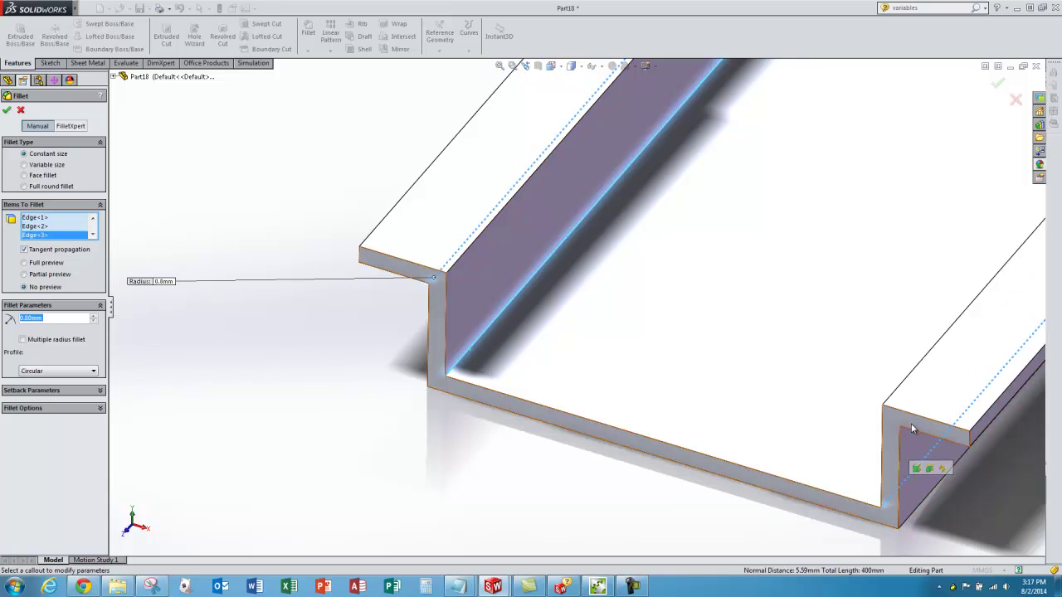
pyautogui.click(910, 426)
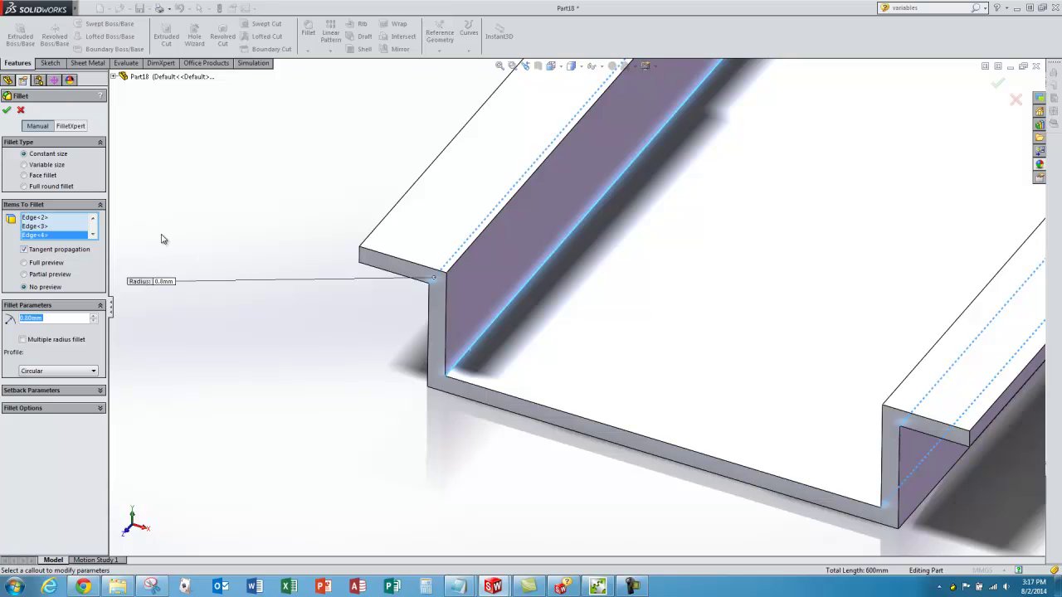
pyautogui.click(8, 110)
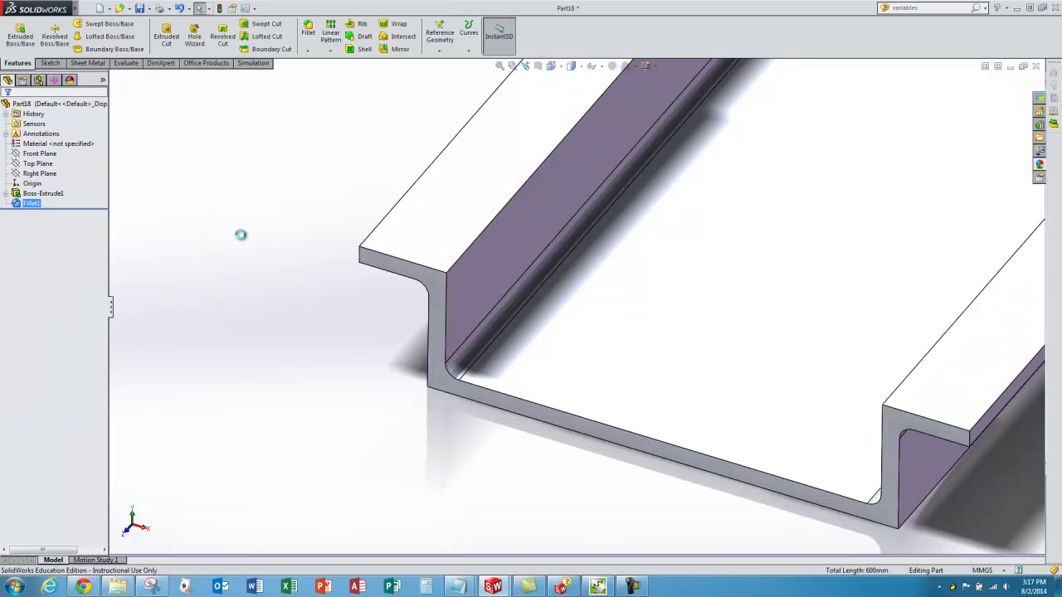
# - Fillet the four outside bend edges of the rail with a constant radius of 1 + .8 mm
pyautogui.click(308, 31)
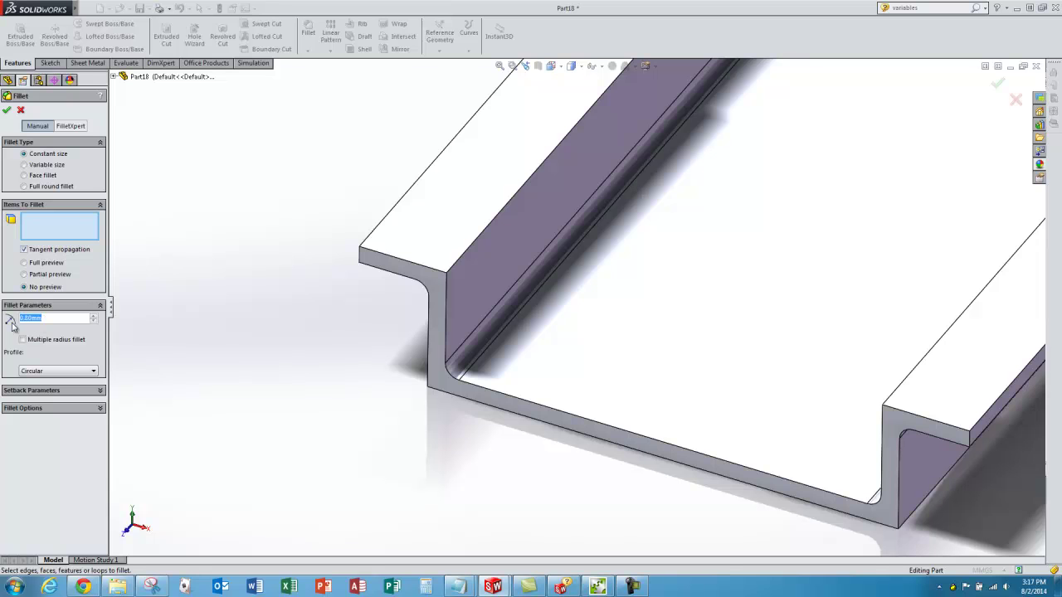
pyautogui.write('1')
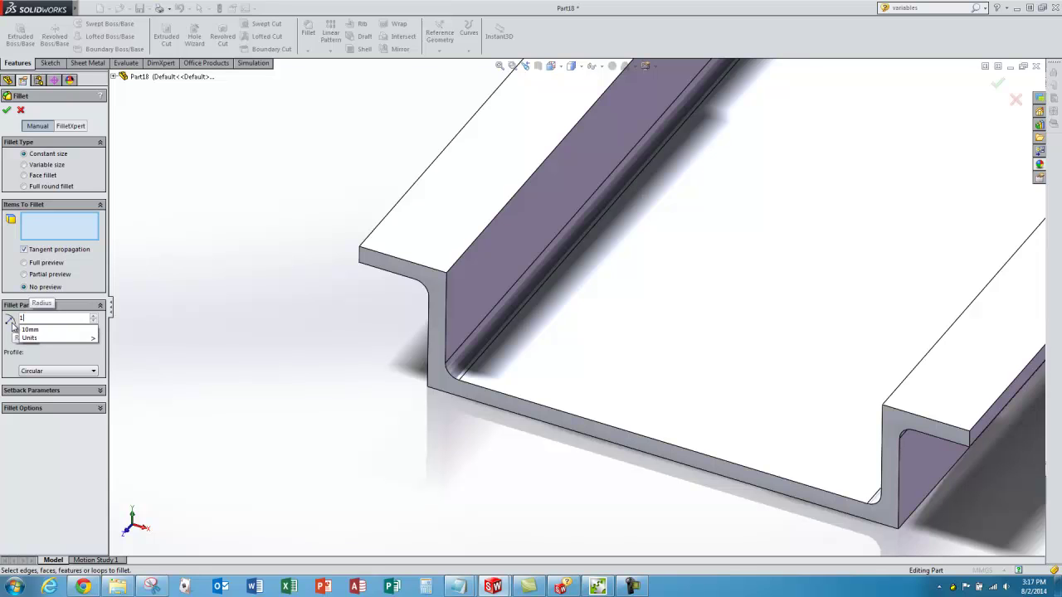
pyautogui.write('-8')
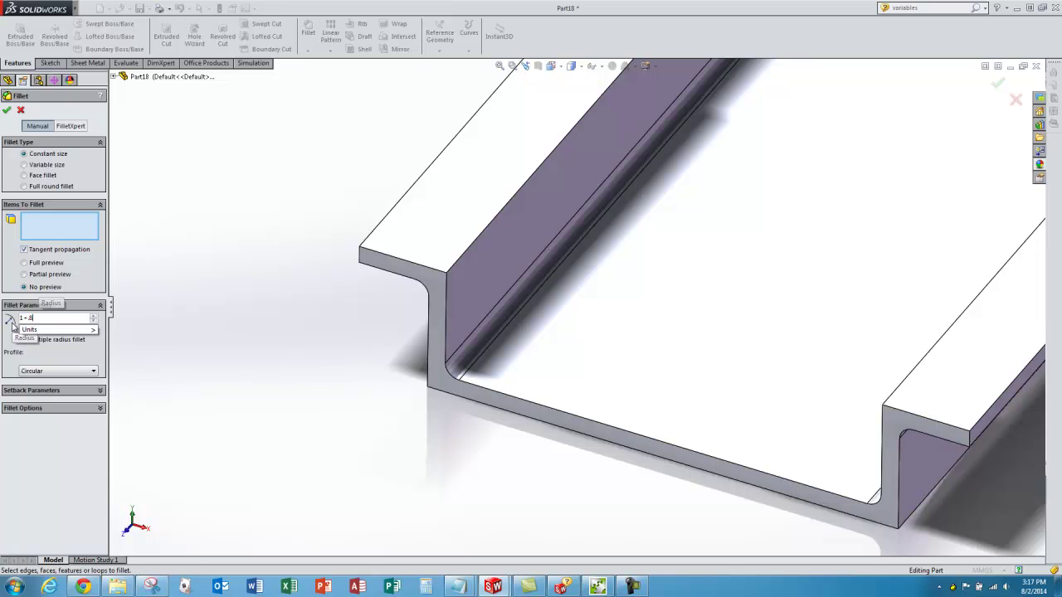
pyautogui.press('Return')
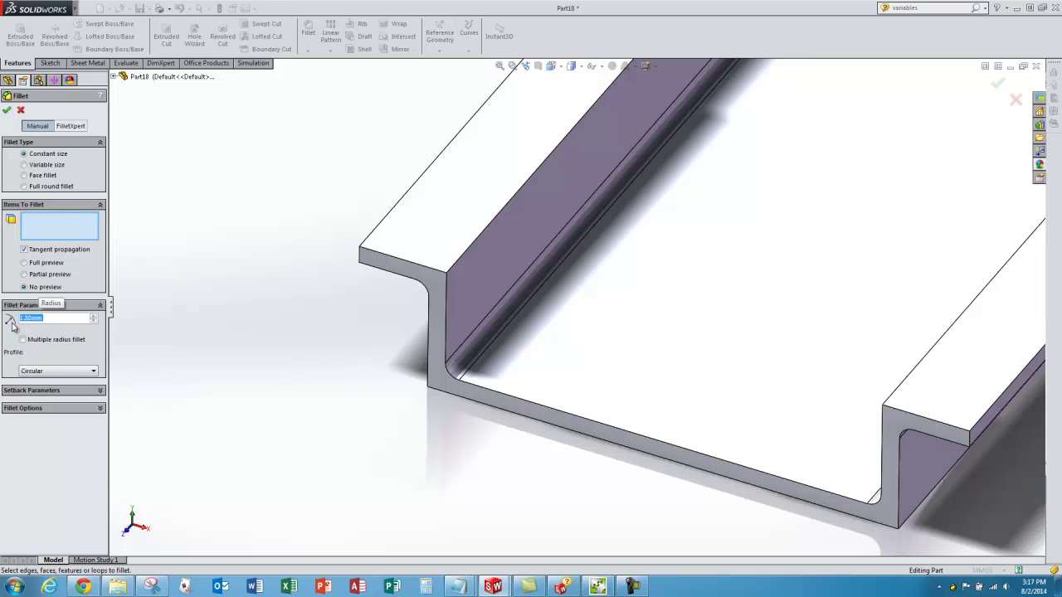
pyautogui.click(457, 264)
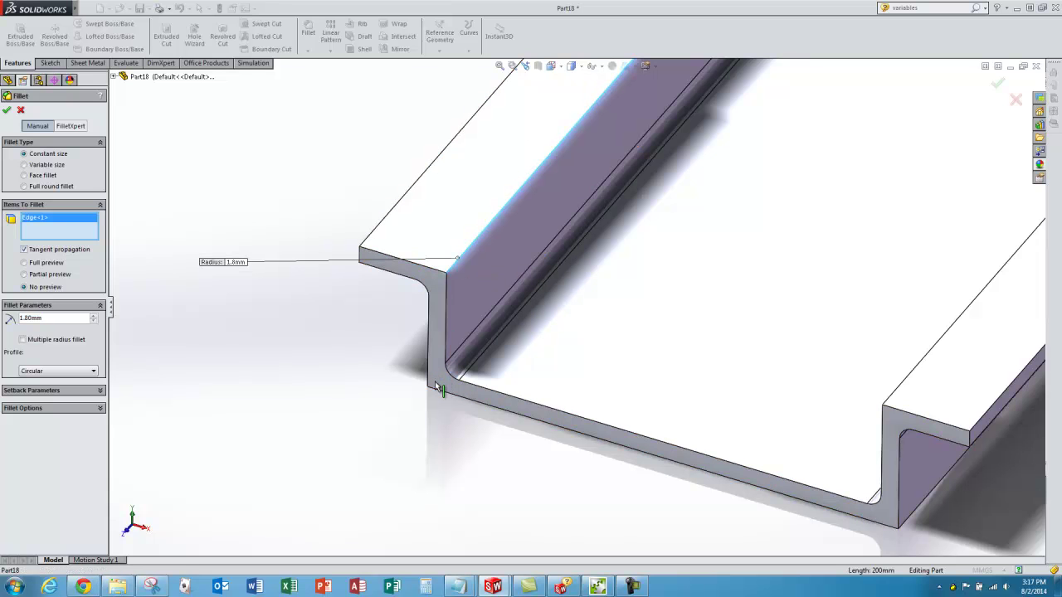
pyautogui.click(435, 381)
pyautogui.click(910, 517)
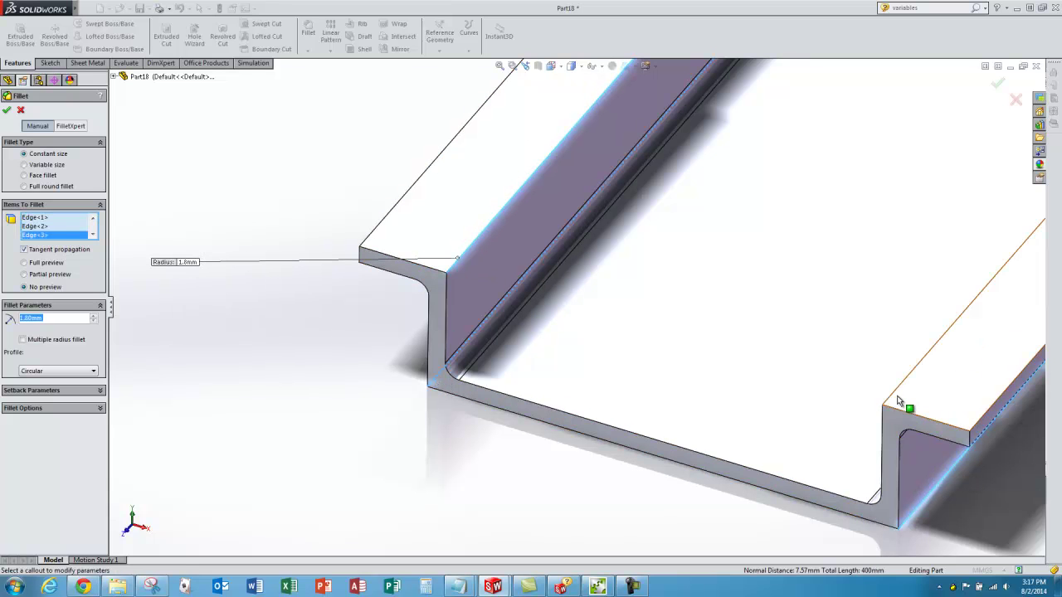
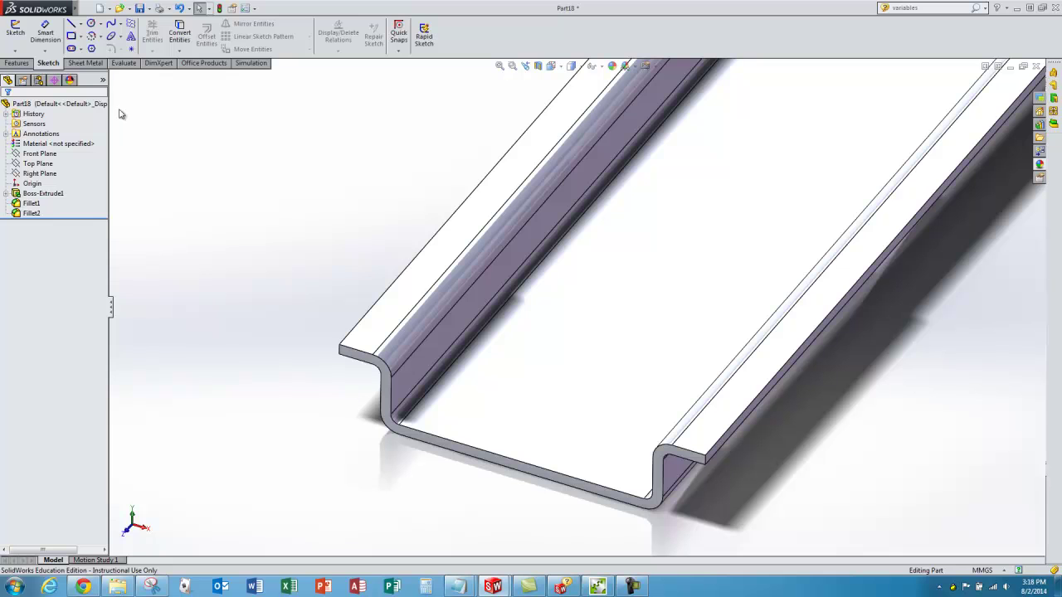
# - Sketch a straight slot on the rail's base floor near its front end, running lengthwise, about 11.4 mm between centres and 6.3 mm wide
pyautogui.click(490, 372)
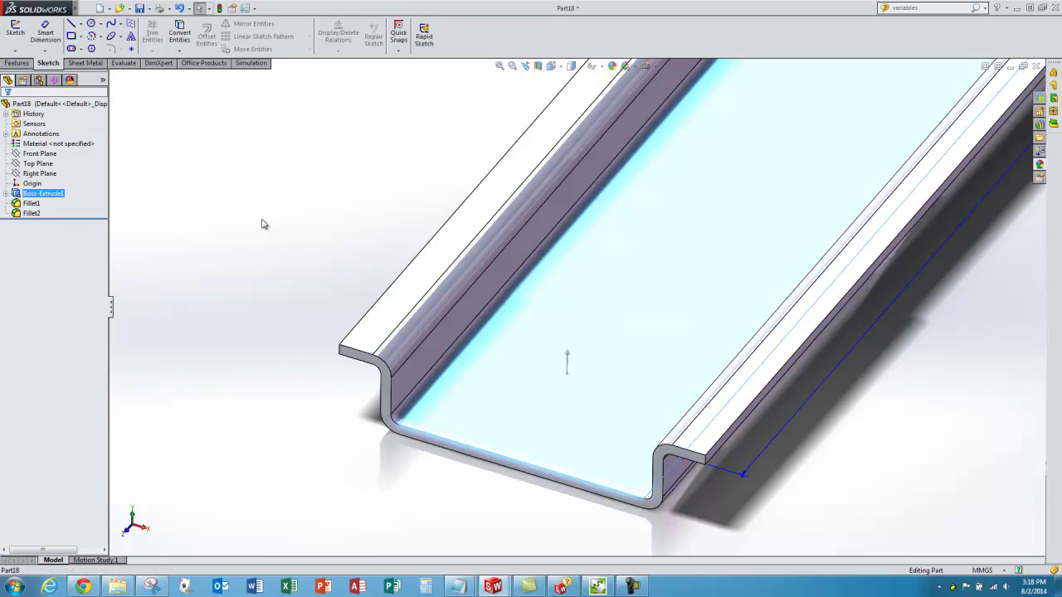
pyautogui.click(16, 35)
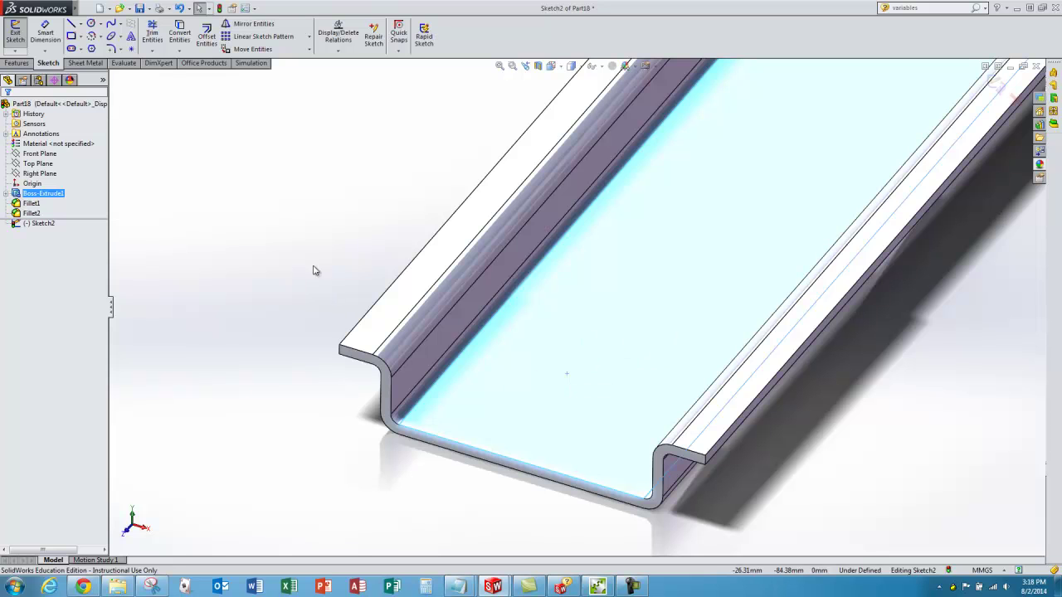
pyautogui.click(72, 50)
pyautogui.click(569, 395)
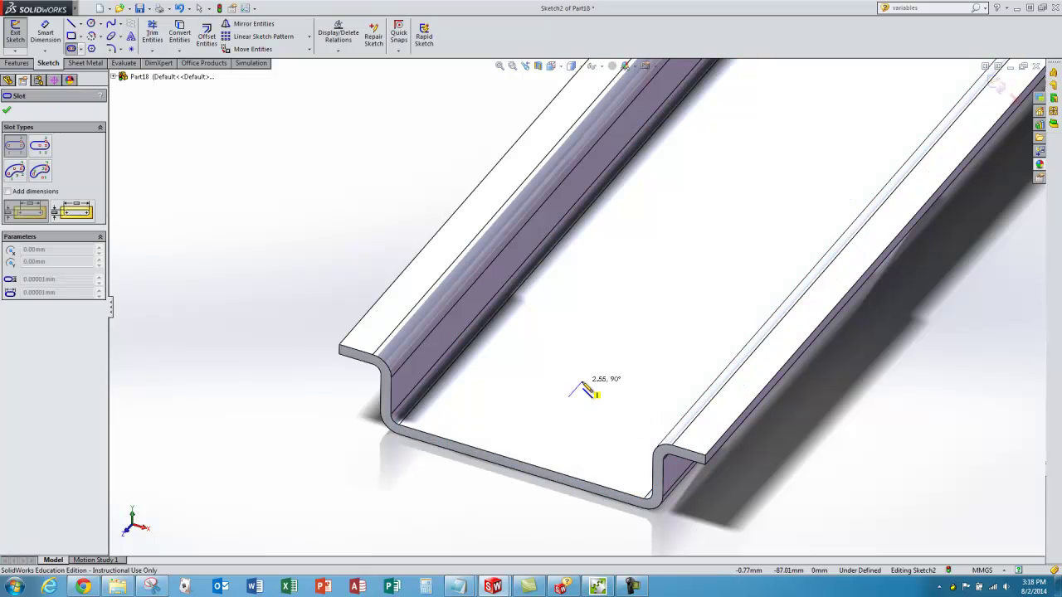
pyautogui.click(629, 329)
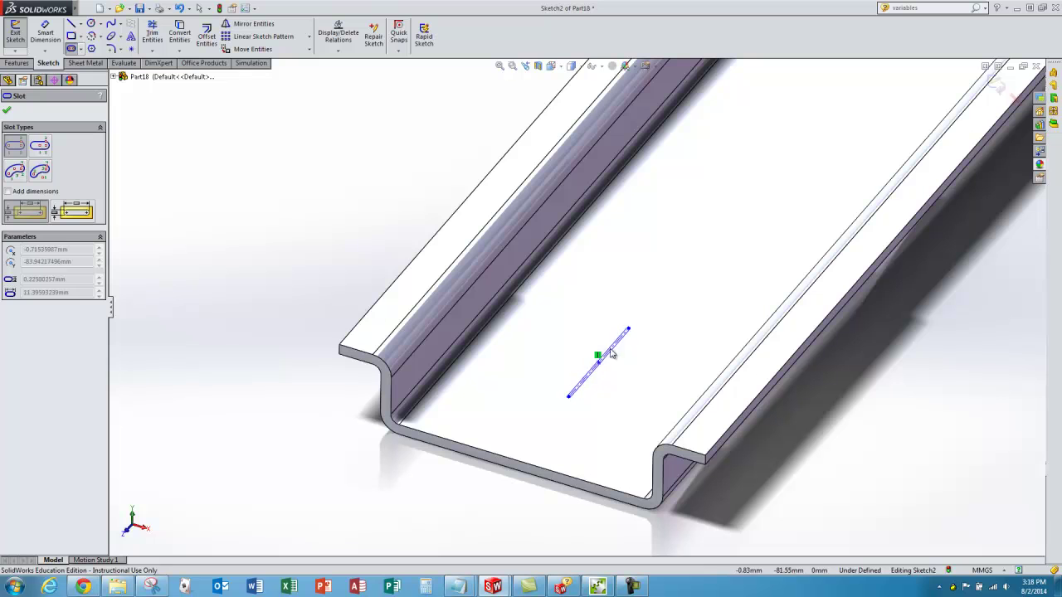
pyautogui.click(638, 373)
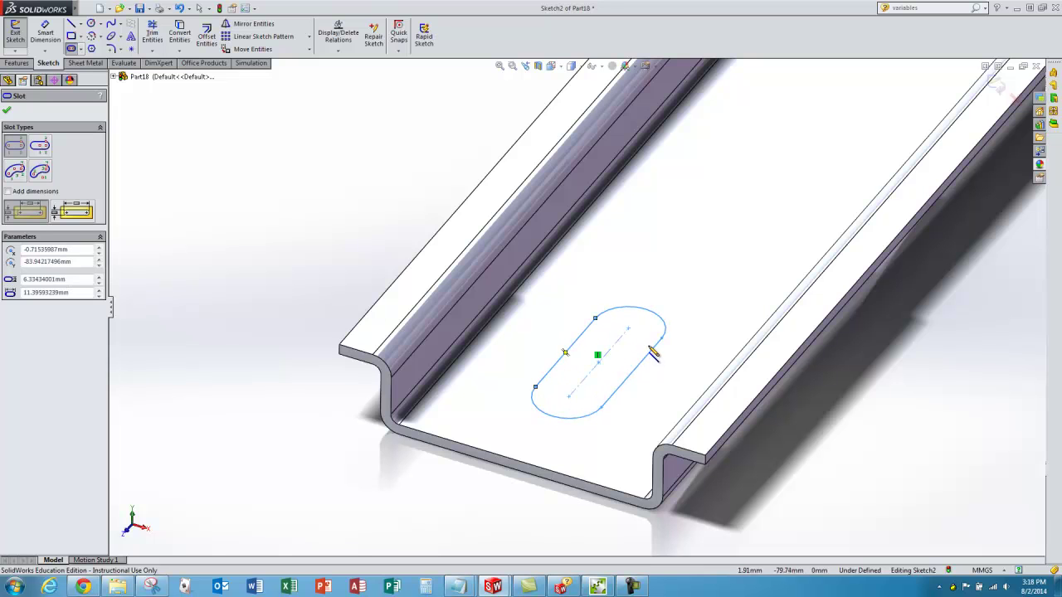
pyautogui.click(7, 111)
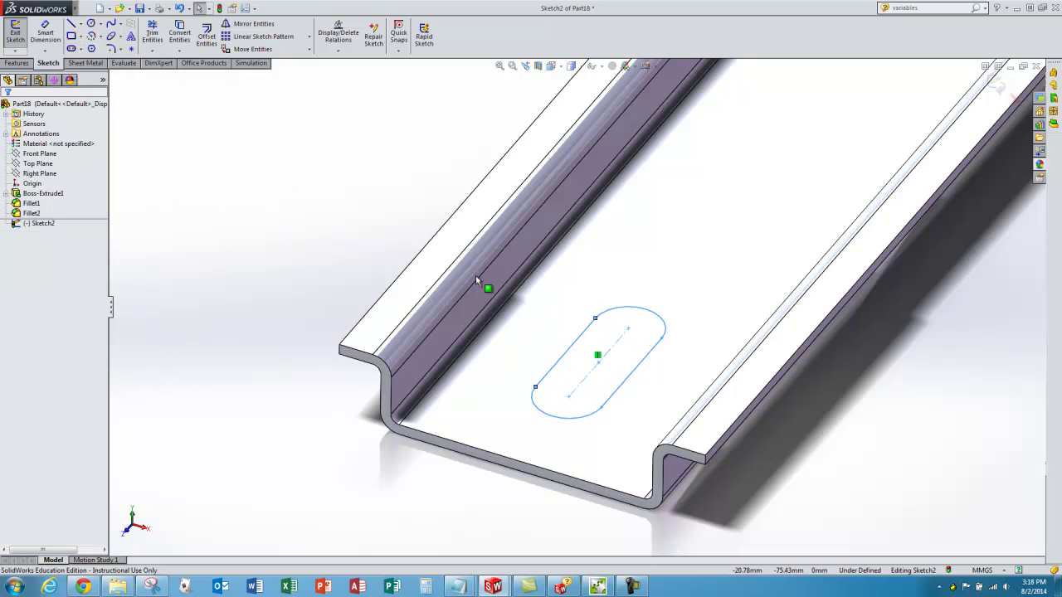
pyautogui.click(186, 152)
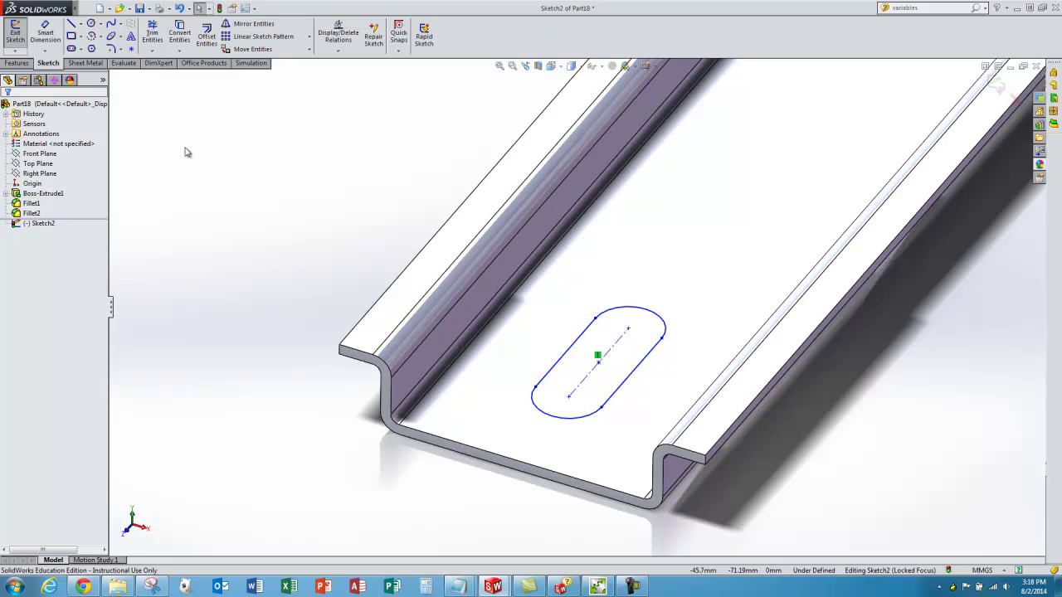
# - Dimension the slot's width between its two straight sides as 6.2 mm
pyautogui.click(48, 36)
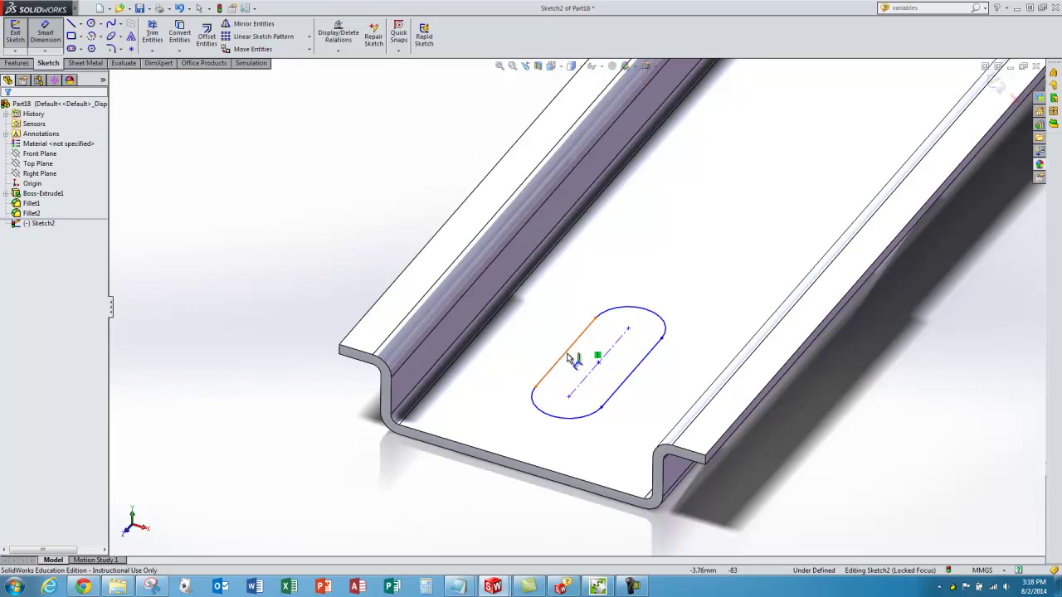
pyautogui.click(628, 386)
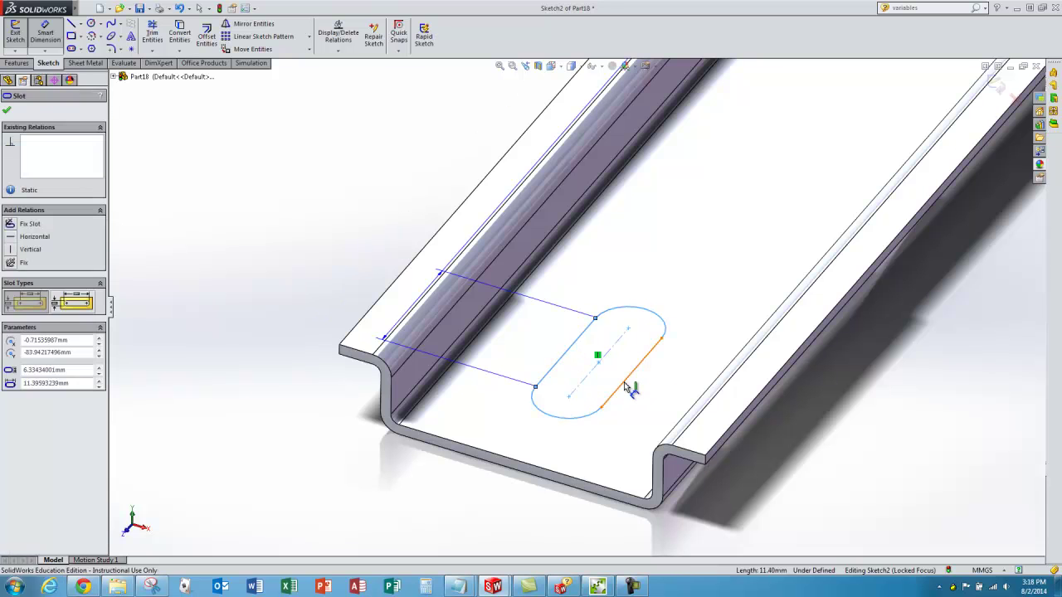
pyautogui.click(496, 511)
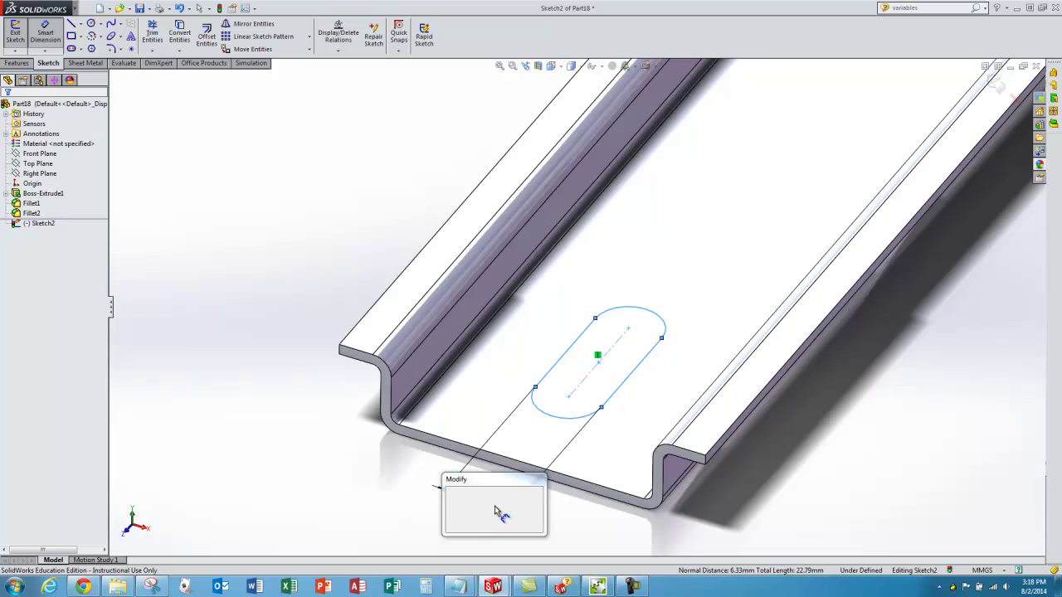
pyautogui.press('Return')
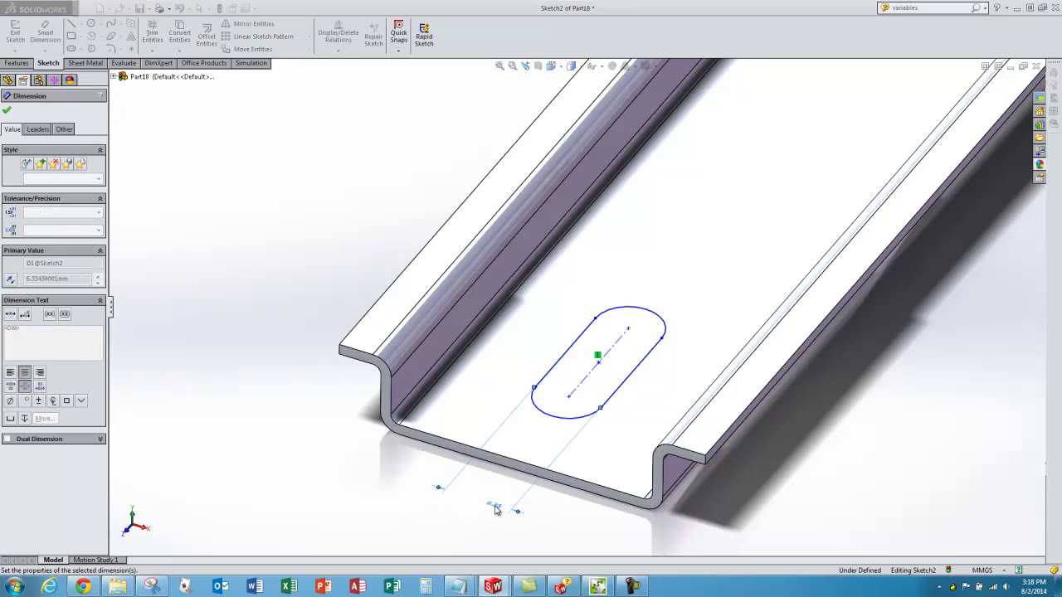
# - Dimension the distance between the slot's arc centres as 15-6.2 mm
pyautogui.click(629, 332)
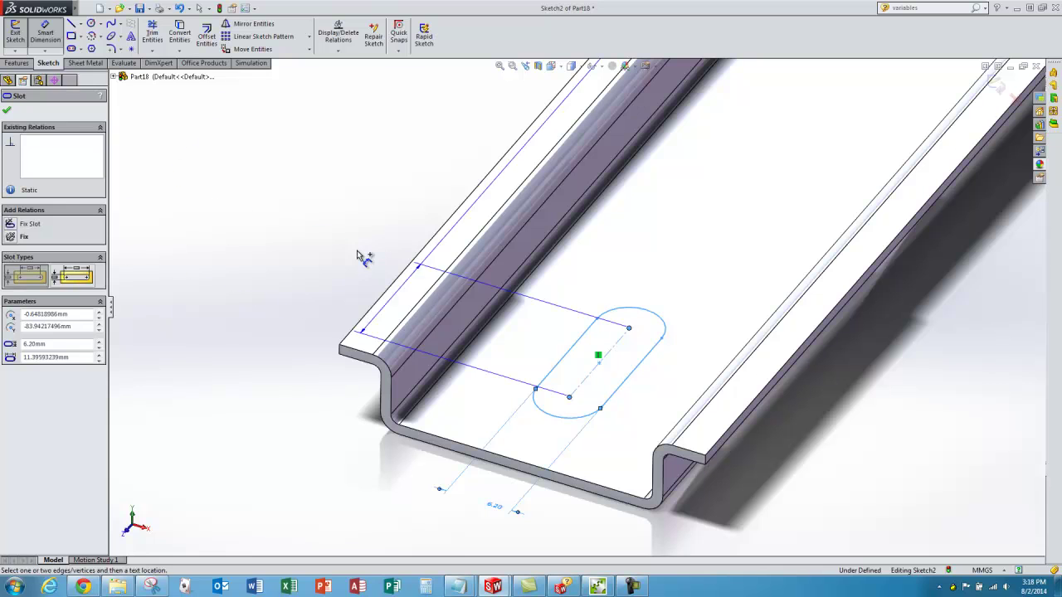
pyautogui.click(323, 275)
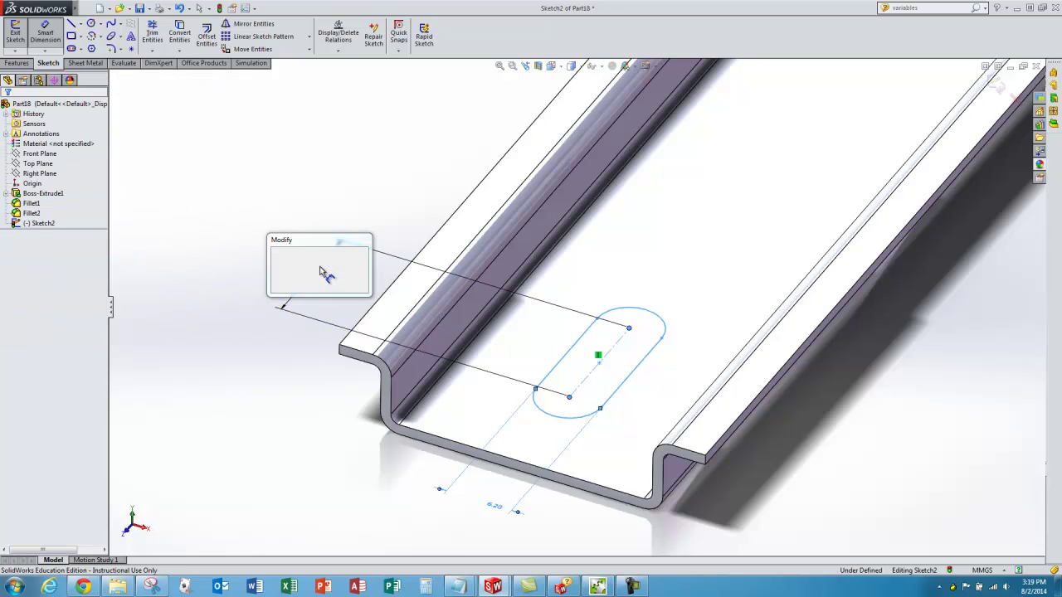
pyautogui.write('15-6.2')
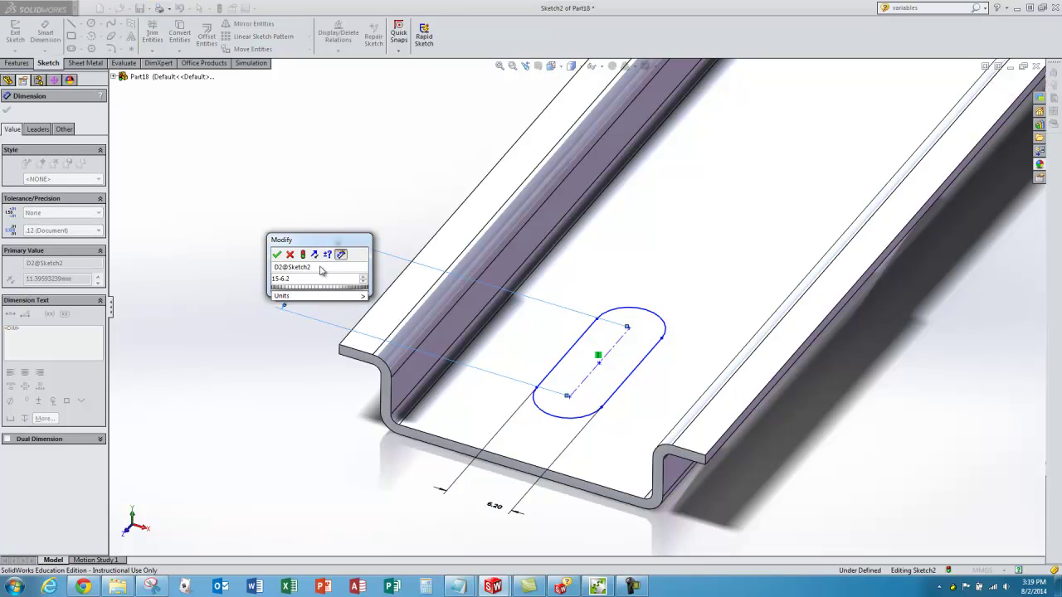
pyautogui.press('Return')
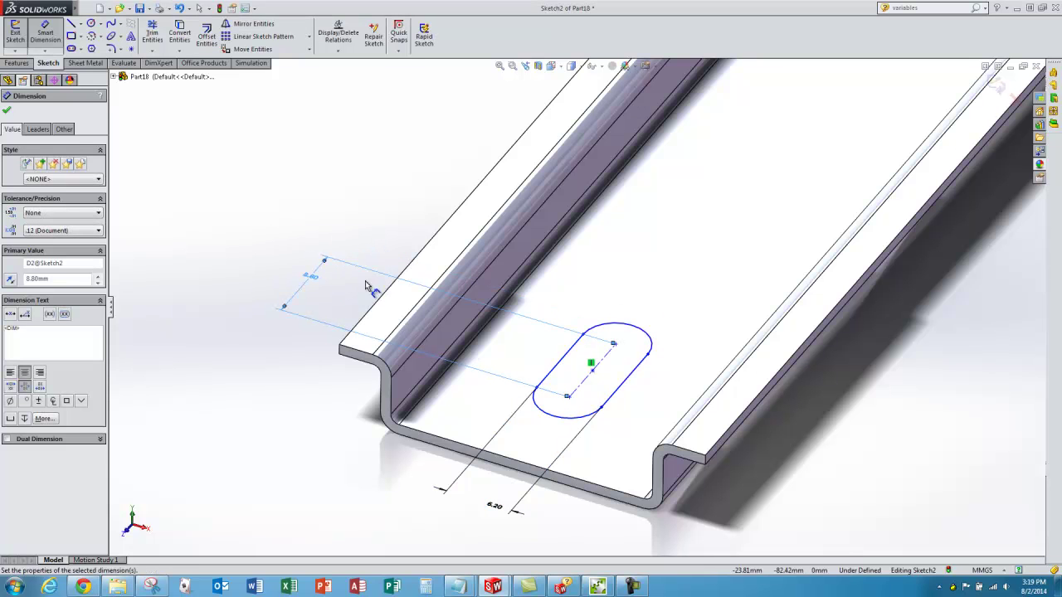
pyautogui.press('z')
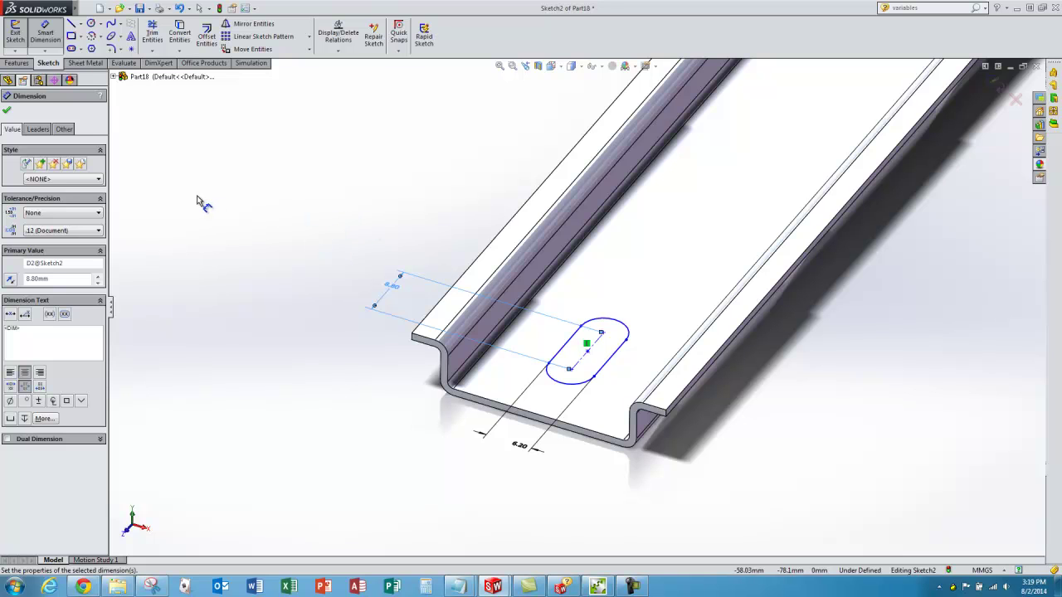
pyautogui.click(6, 109)
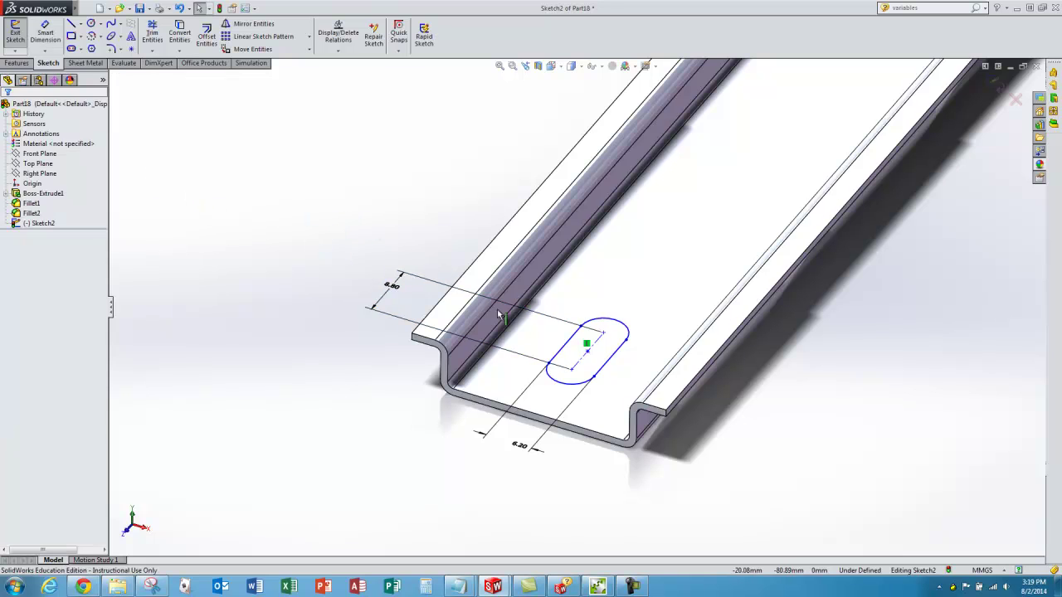
# - Dimension the slot's midpoint 12.5 mm from the front end edge of the rail's base
pyautogui.click(44, 33)
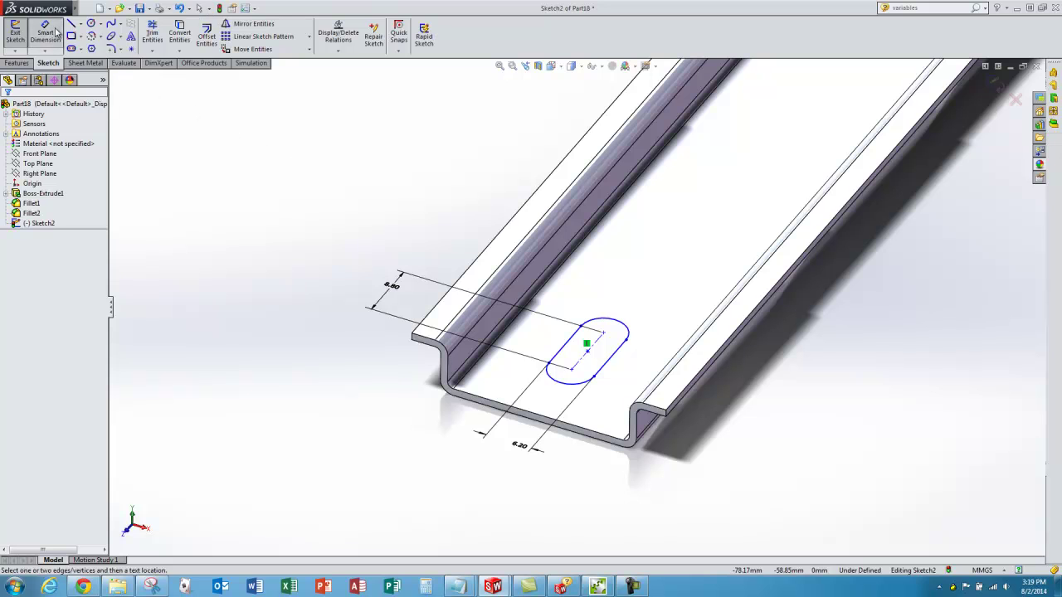
pyautogui.click(588, 352)
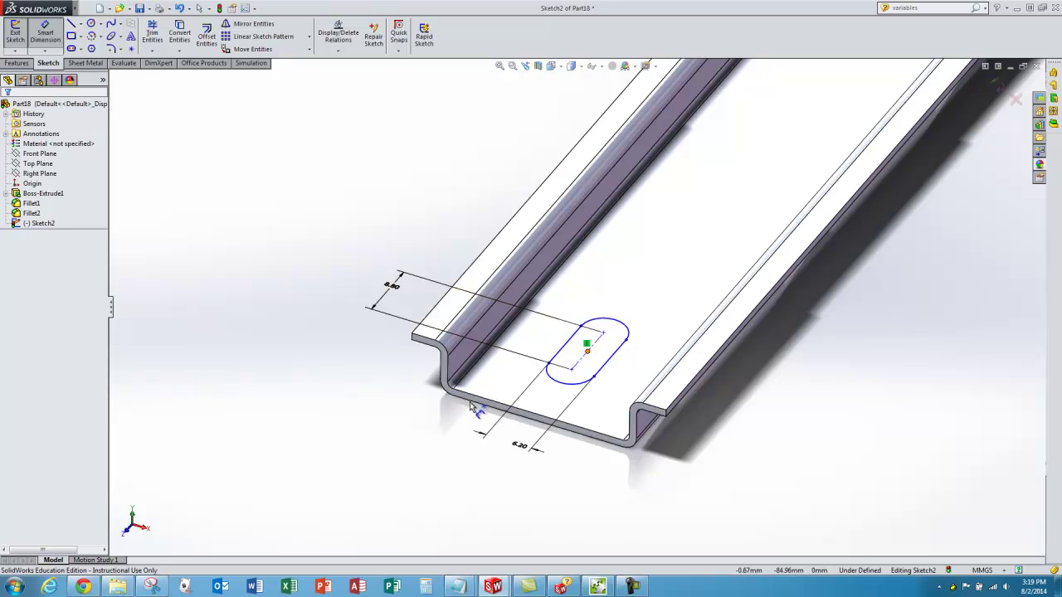
pyautogui.scroll(-1, 469, 406)
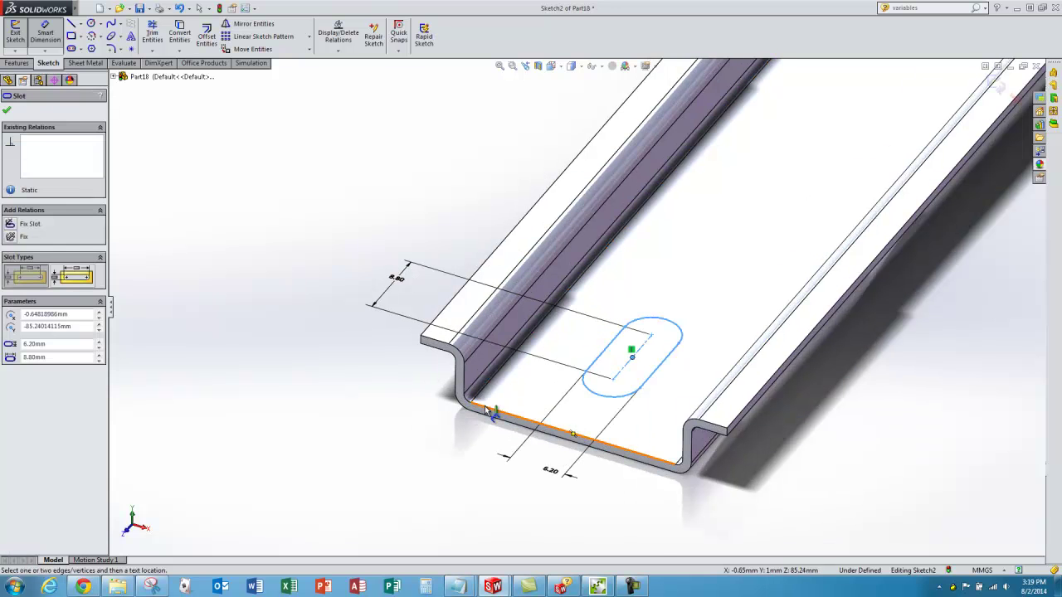
pyautogui.click(485, 405)
pyautogui.click(331, 309)
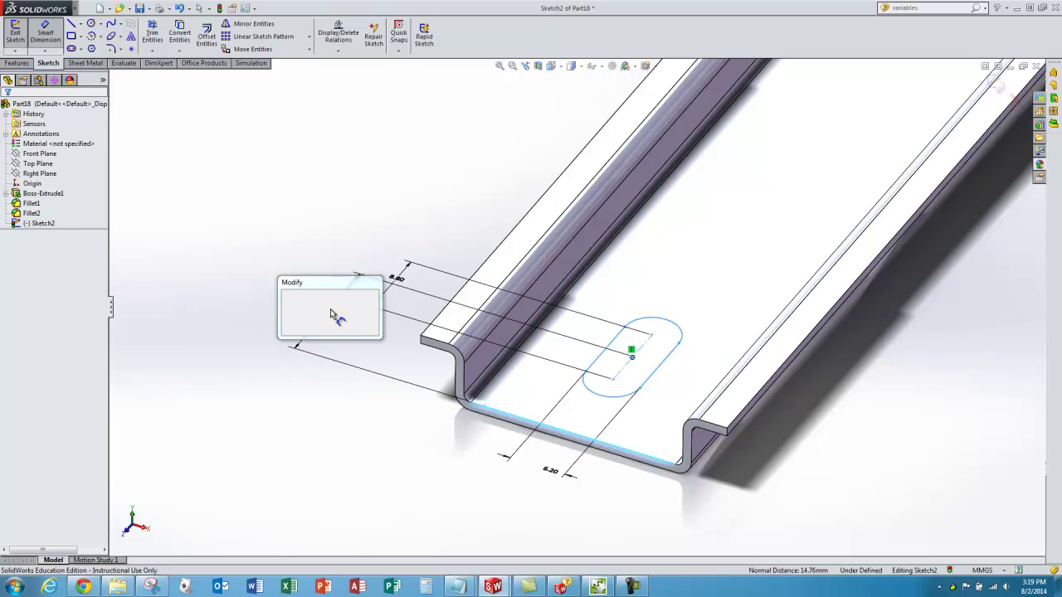
pyautogui.write('12.5')
pyautogui.press('Return')
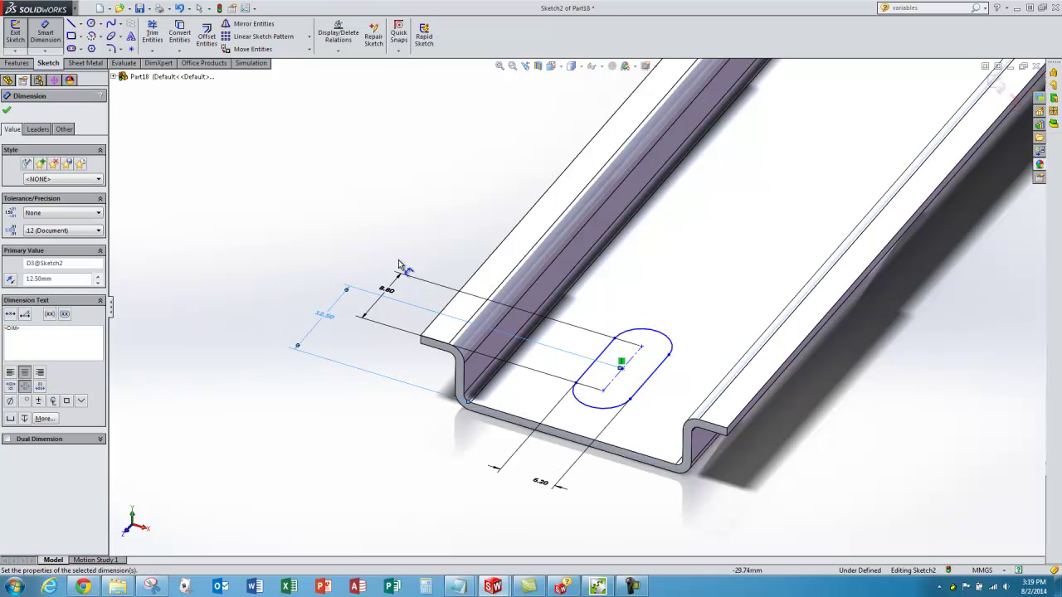
pyautogui.scroll(2, 513, 446)
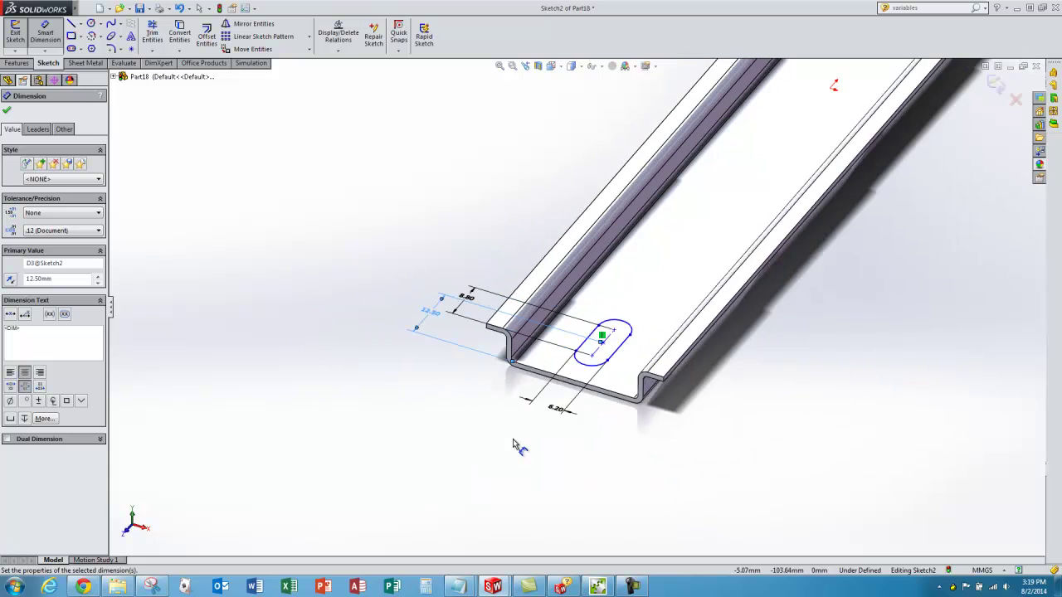
pyautogui.scroll(1, 513, 445)
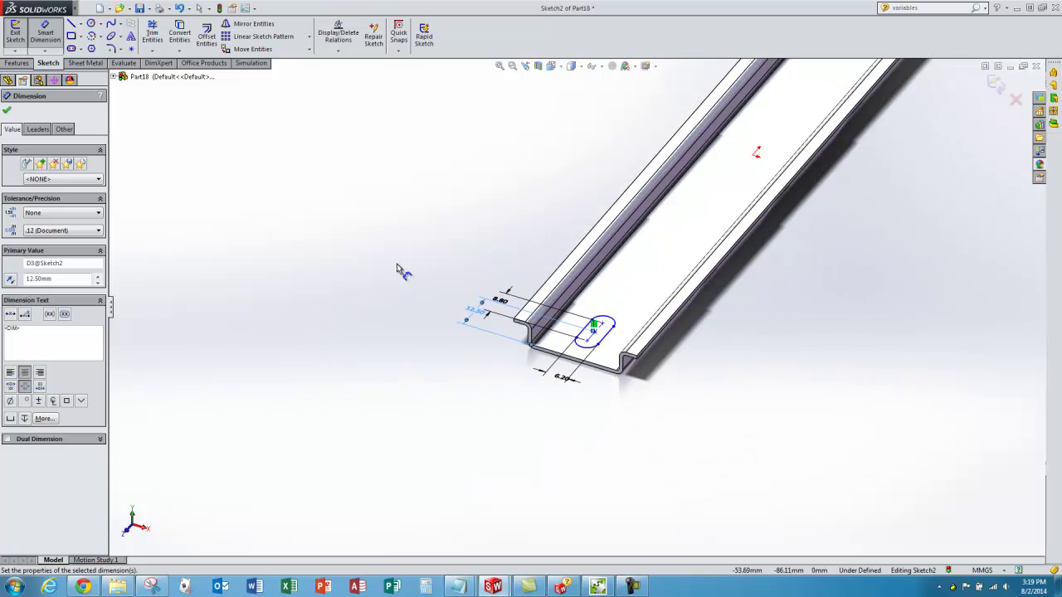
pyautogui.click(7, 112)
# - Add a Coincident relation between the slot's centreline and the origin to centre the slot across the rail
pyautogui.scroll(4, 284, 422)
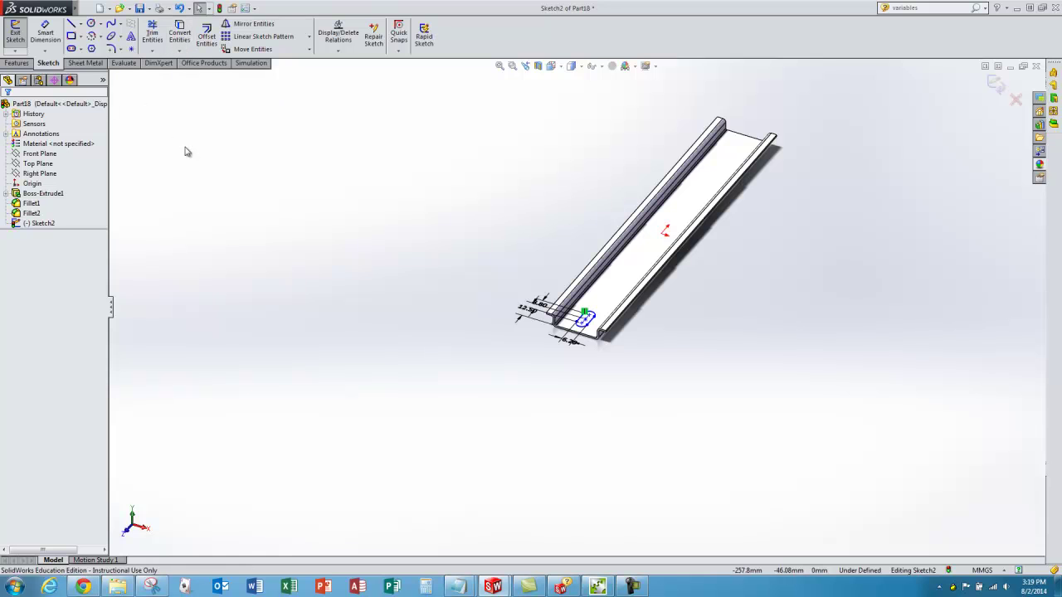
pyautogui.rightClick(203, 312)
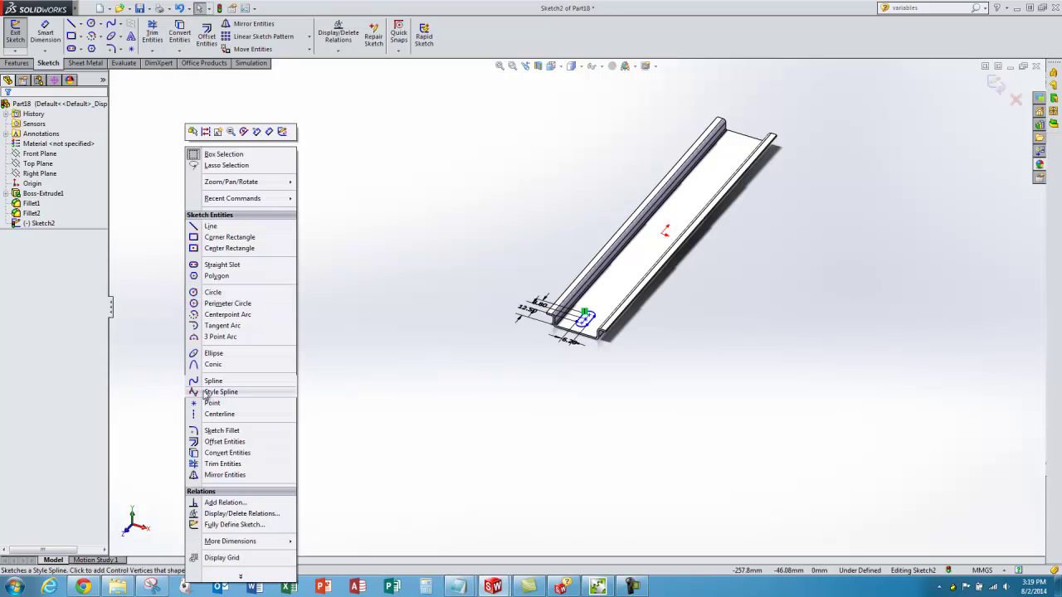
pyautogui.click(668, 229)
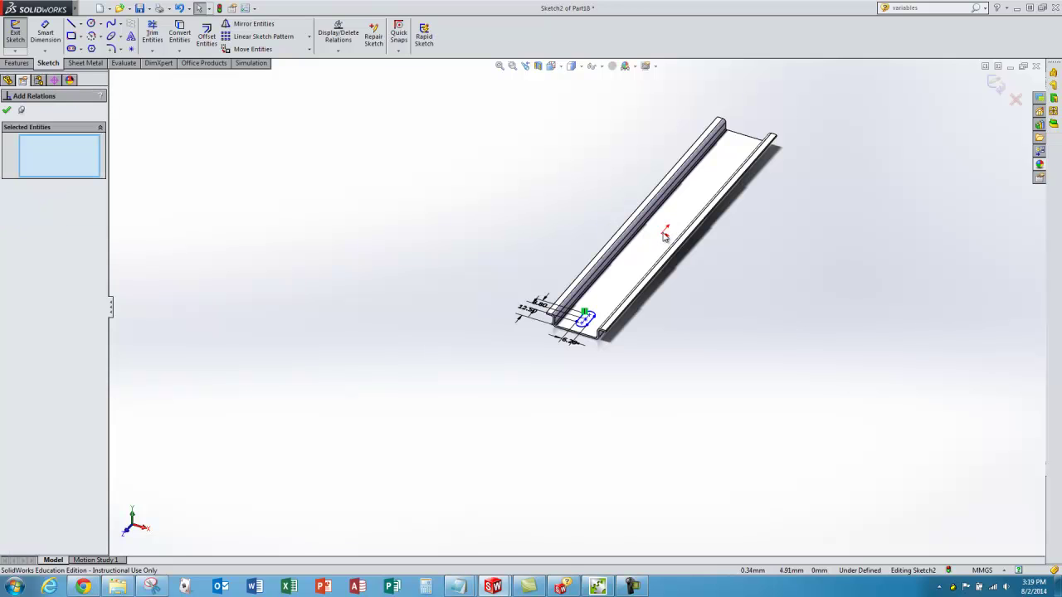
pyautogui.scroll(-5, 618, 270)
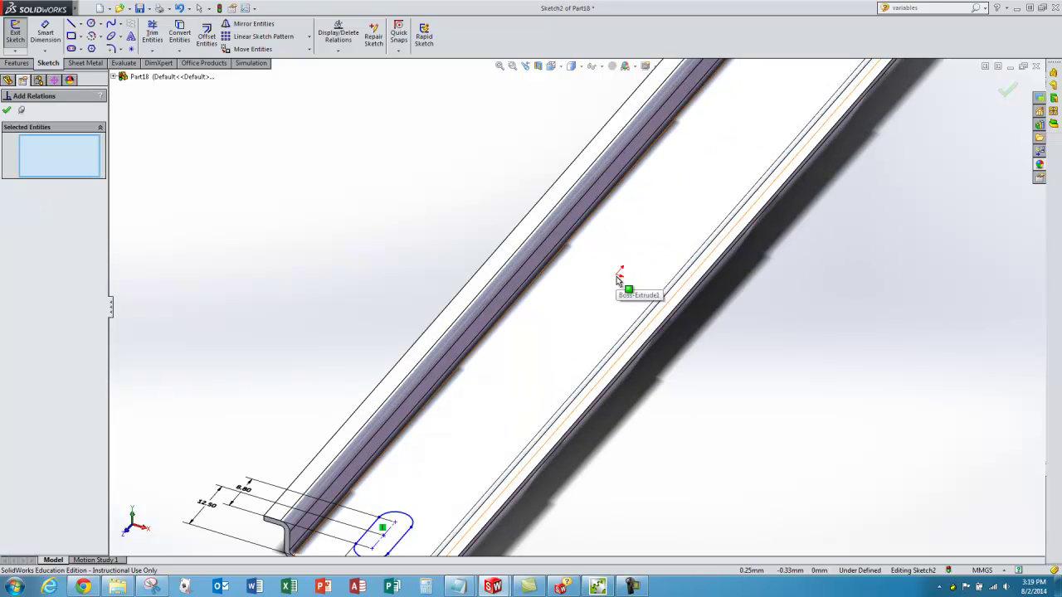
pyautogui.scroll(5, 616, 277)
pyautogui.scroll(-8, 474, 423)
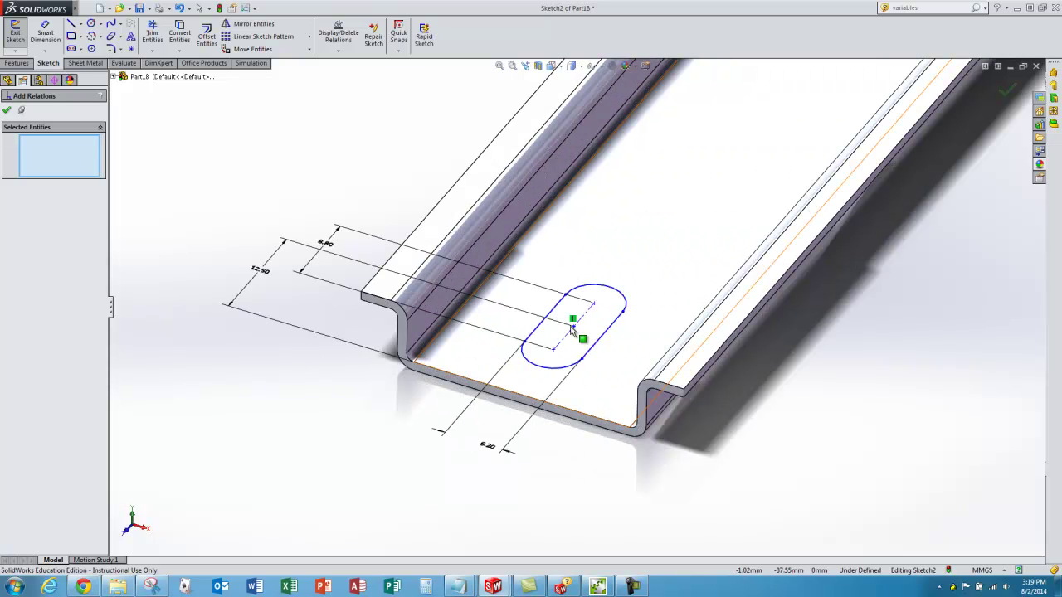
pyautogui.click(572, 328)
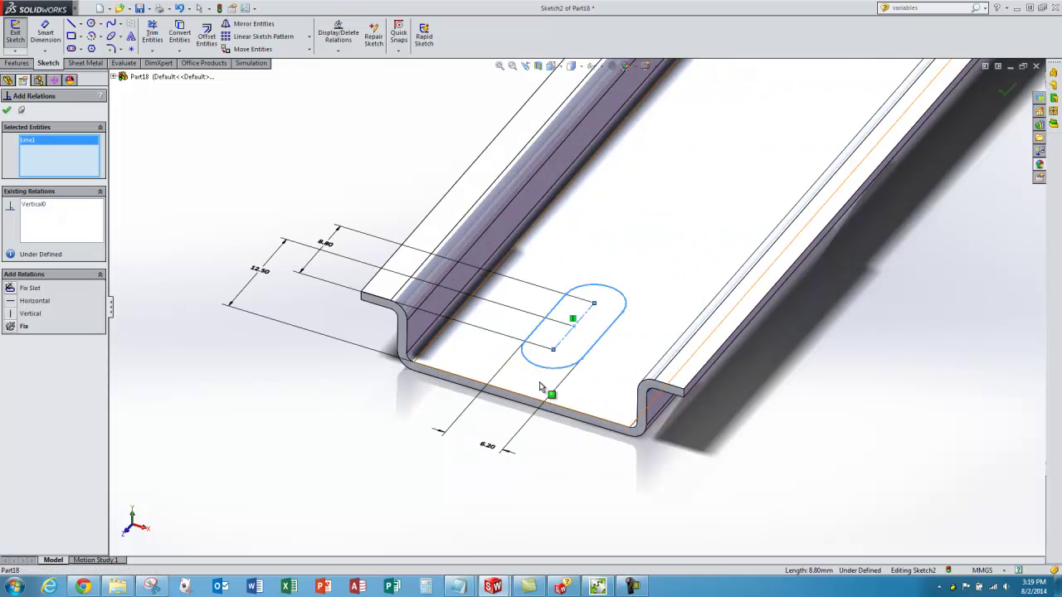
pyautogui.scroll(5, 507, 419)
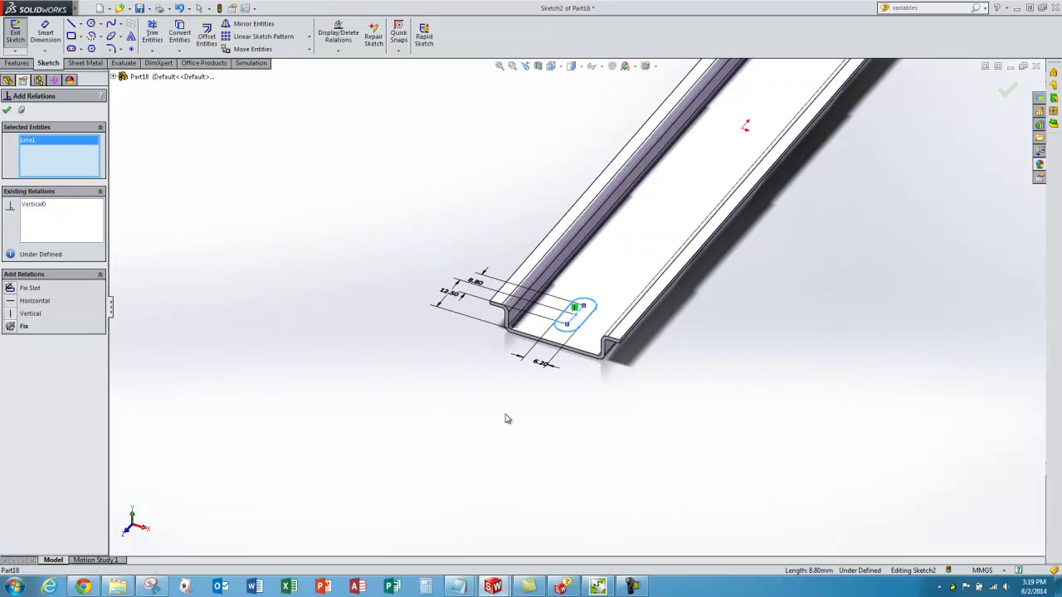
pyautogui.click(559, 68)
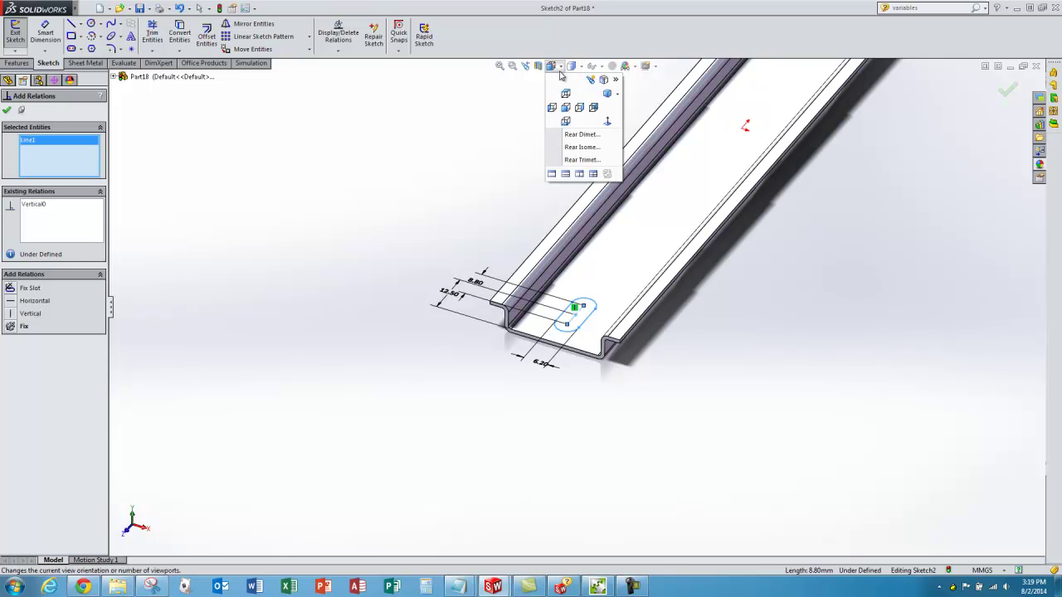
pyautogui.click(566, 93)
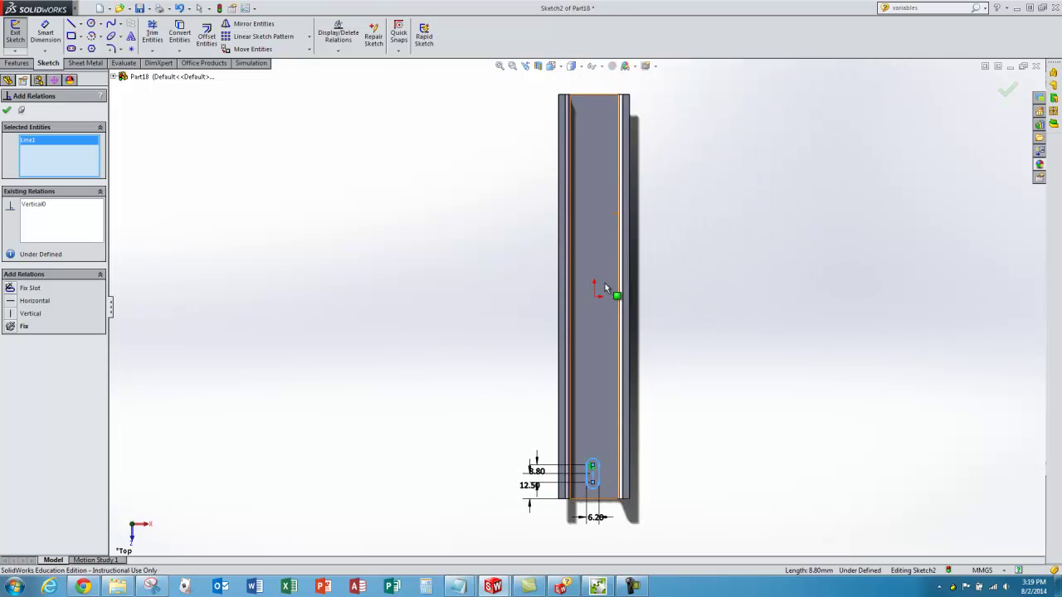
pyautogui.scroll(-5, 605, 280)
pyautogui.click(573, 313)
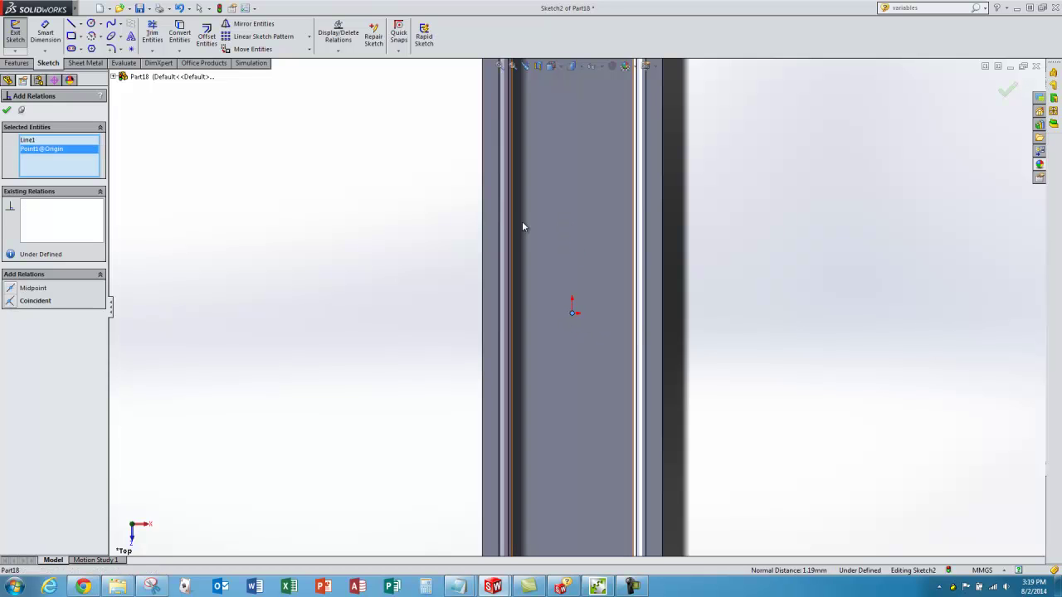
pyautogui.click(10, 301)
pyautogui.scroll(3, 460, 261)
pyautogui.moveTo(459, 260); pyautogui.dragTo(173, 171, button='middle')
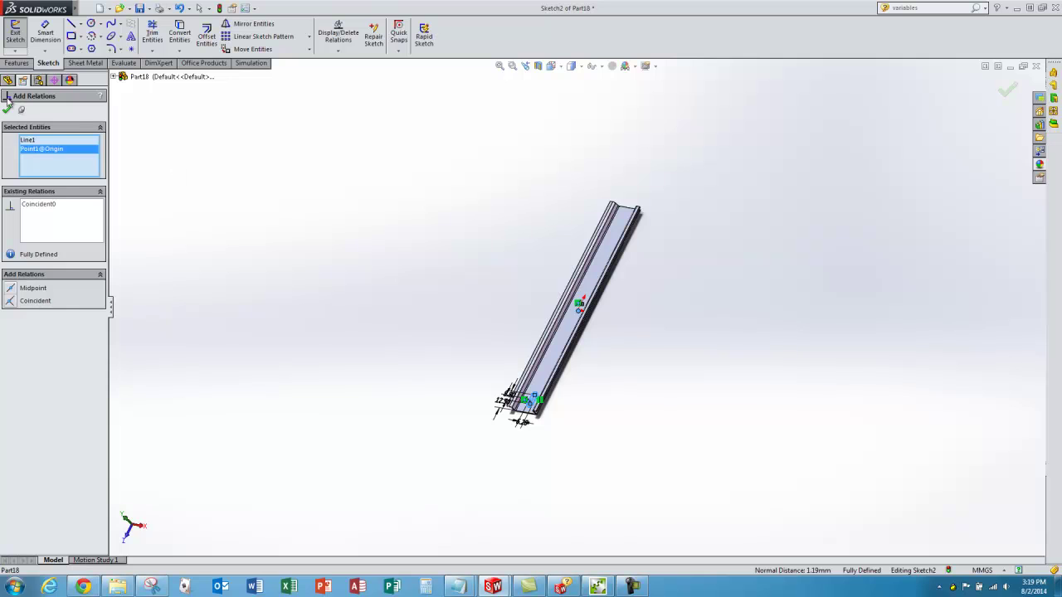
# - Accept the slot centreline's relation and exit the slot sketch
pyautogui.click(7, 110)
pyautogui.scroll(-5, 523, 431)
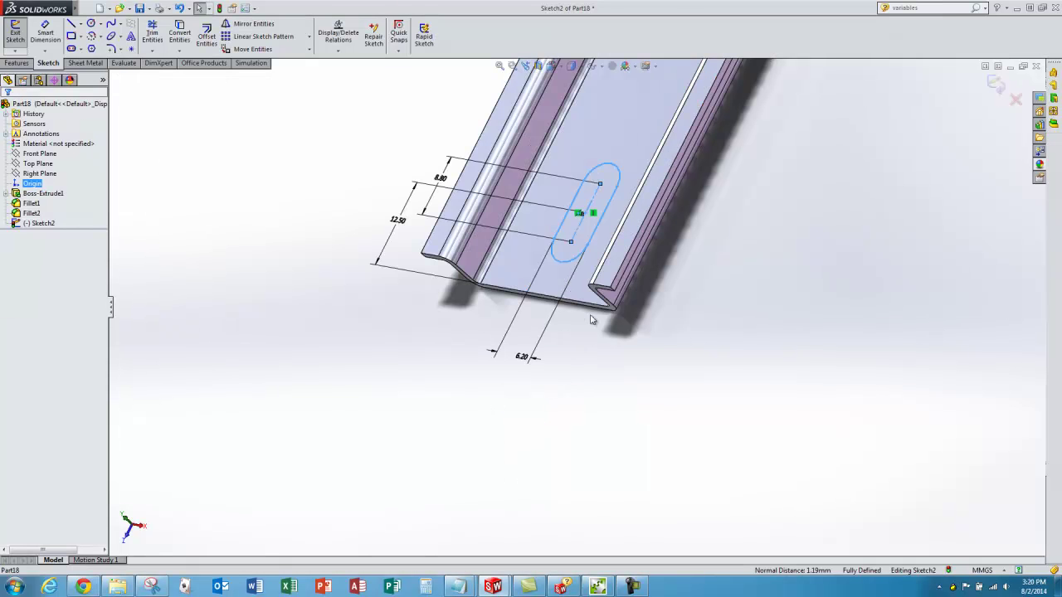
pyautogui.moveTo(691, 221)
pyautogui.mouseDown(button='middle')
pyautogui.moveTo(699, 192)
pyautogui.moveTo(663, 207)
pyautogui.mouseUp(button='middle')
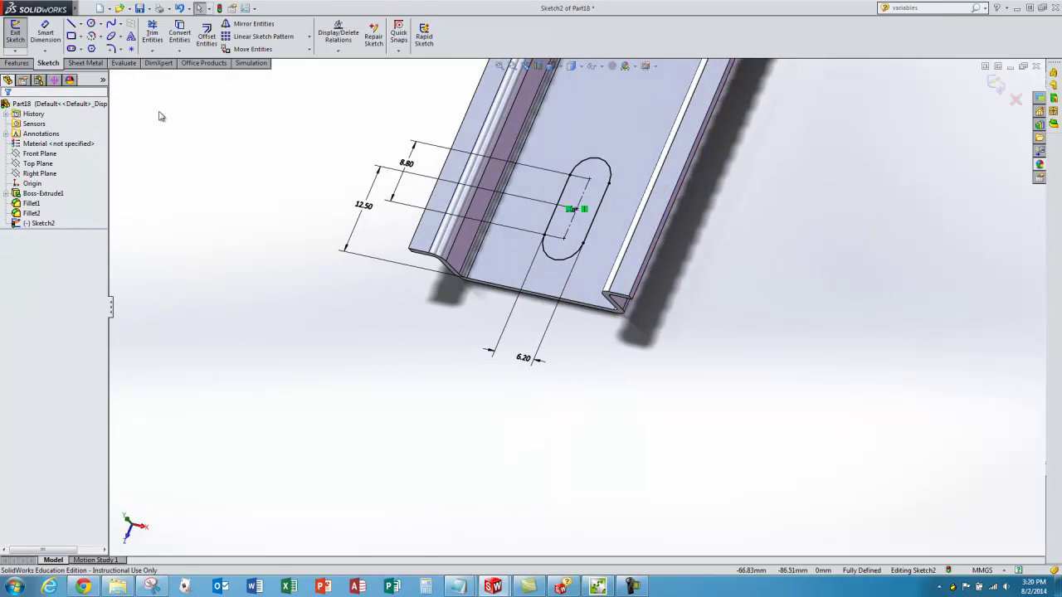
pyautogui.click(17, 35)
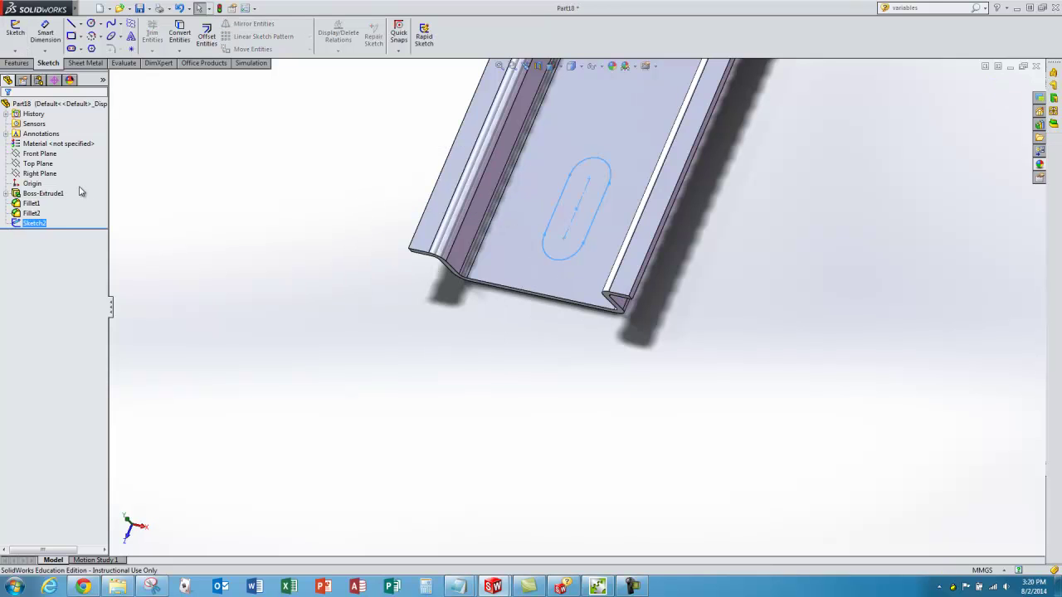
# - Cut the slot profile through the rail's base with an Extruded Cut set to Through All
pyautogui.click(17, 63)
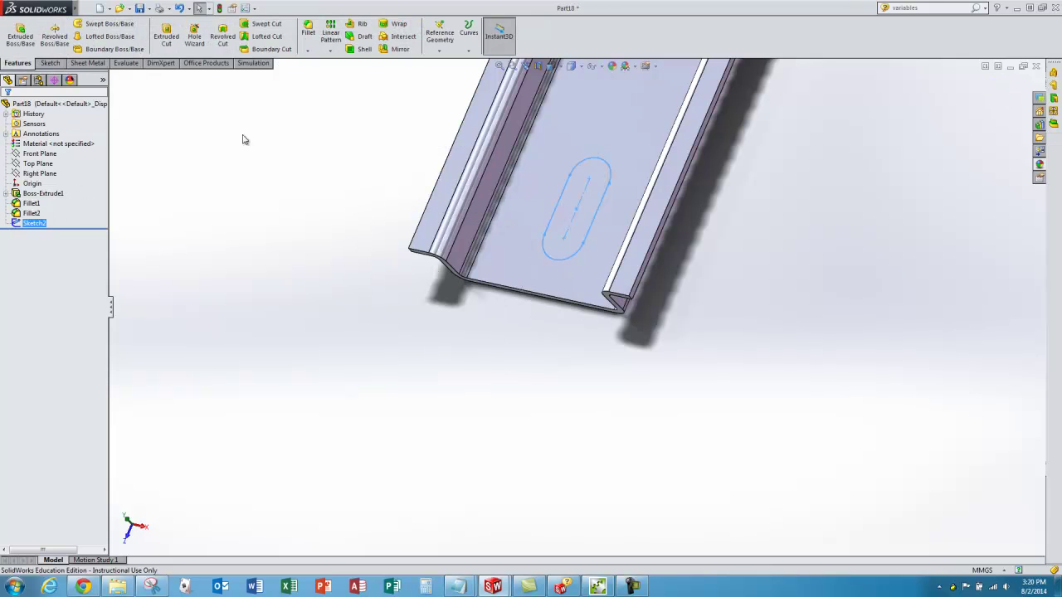
pyautogui.click(166, 37)
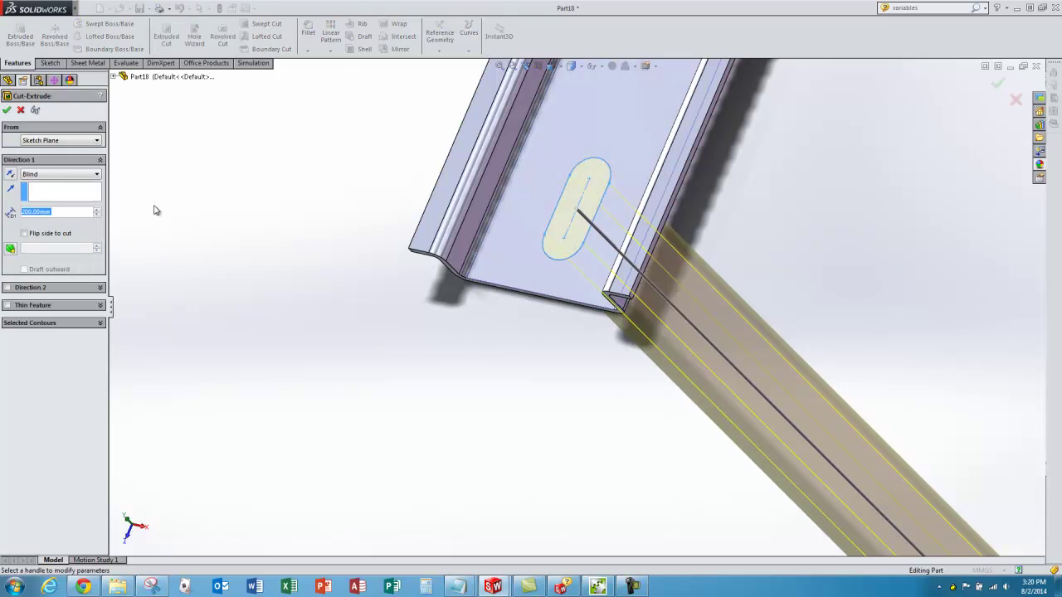
pyautogui.click(45, 176)
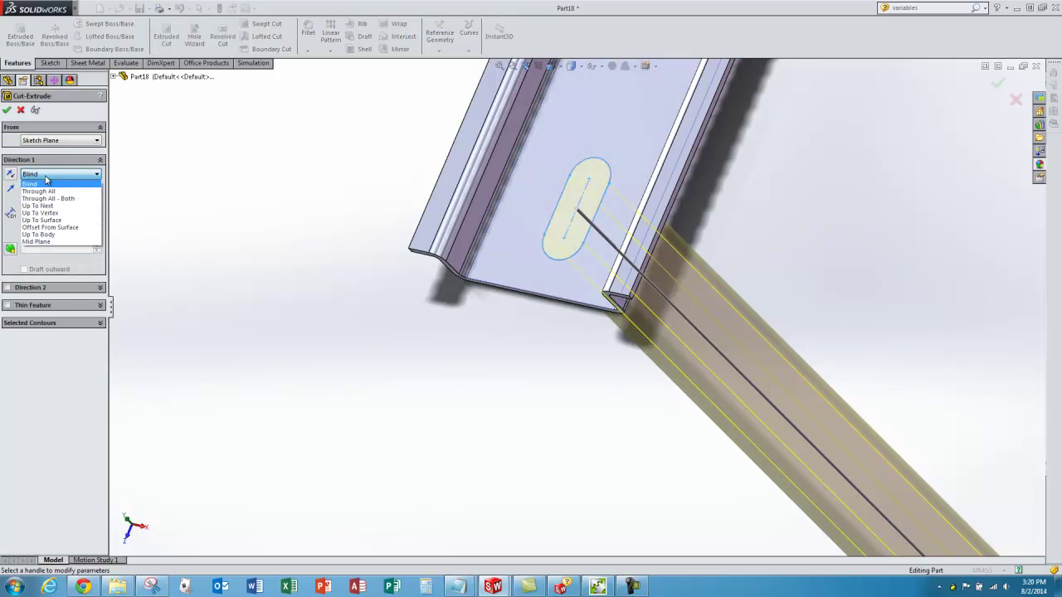
pyautogui.click(52, 192)
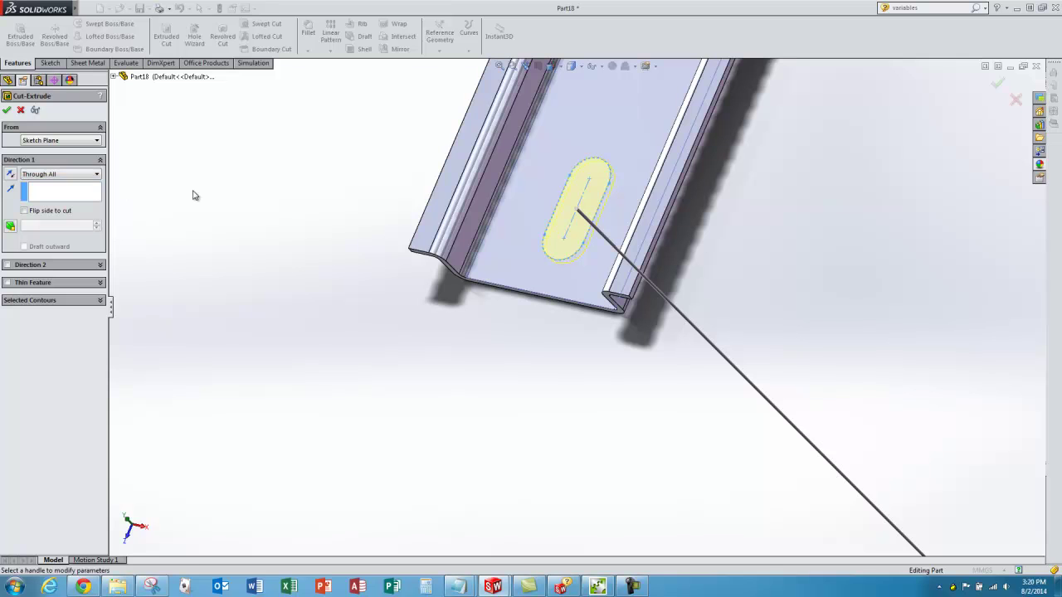
pyautogui.click(8, 110)
# - Set up a Linear Pattern of the slot cut, using a lengthwise edge of the rail as its direction
pyautogui.moveTo(334, 287); pyautogui.dragTo(630, 154, button='middle')
pyautogui.click(332, 280)
pyautogui.scroll(-3, 554, 155)
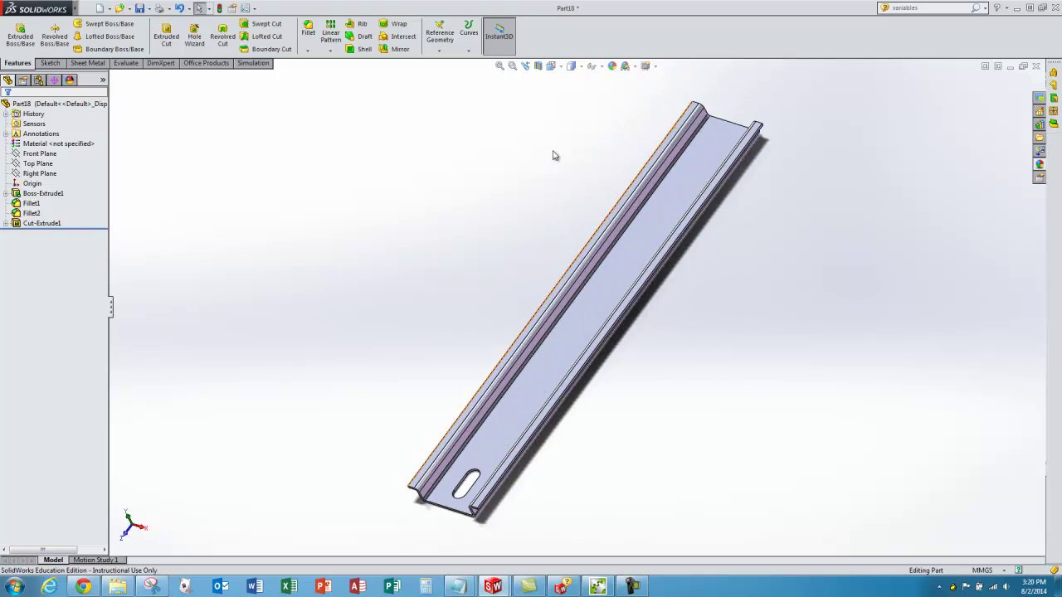
pyautogui.click(42, 223)
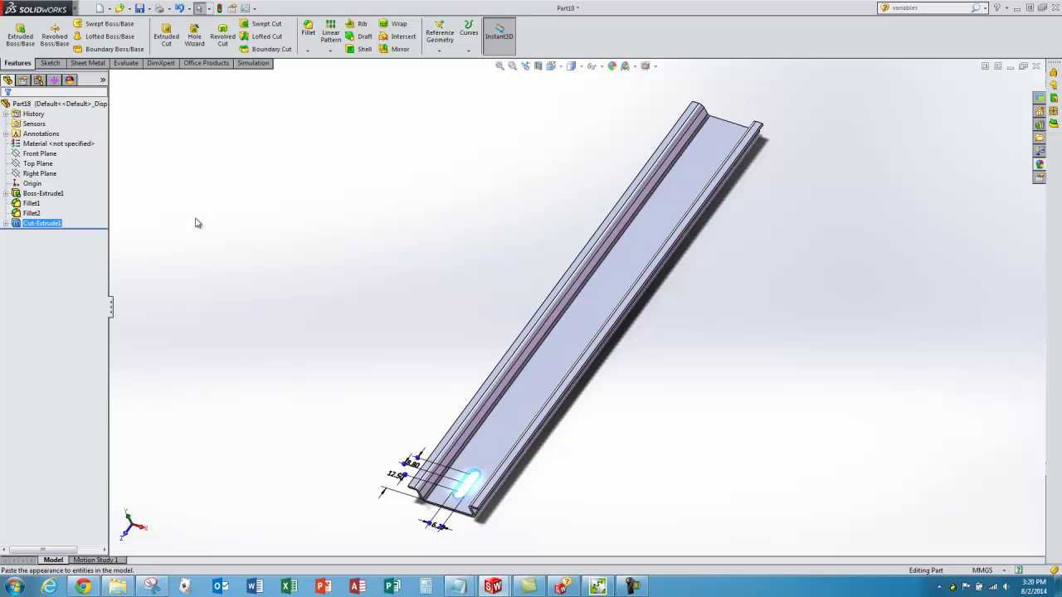
pyautogui.click(330, 30)
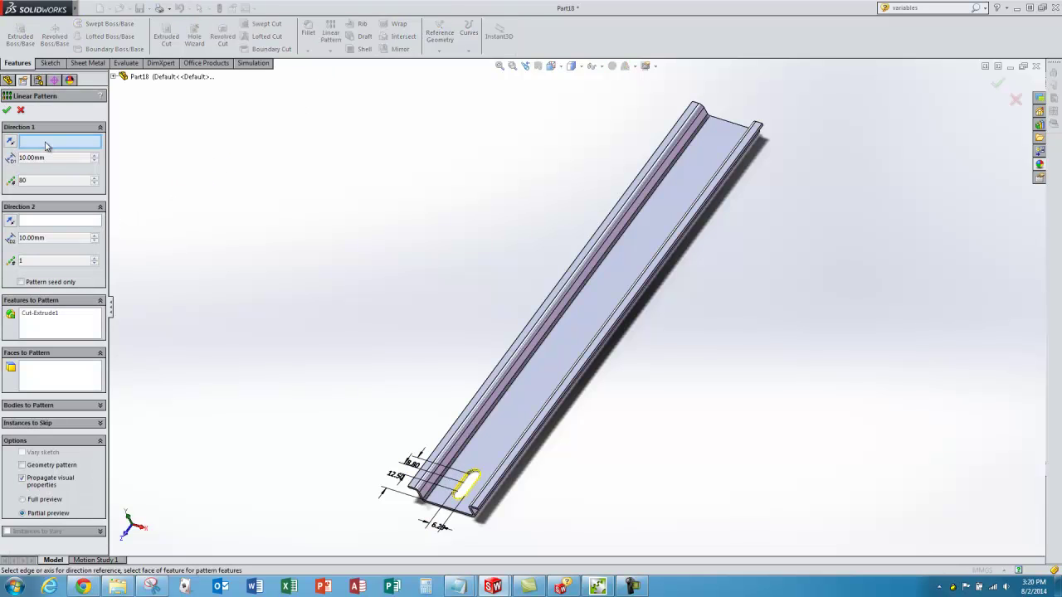
pyautogui.scroll(-5, 557, 486)
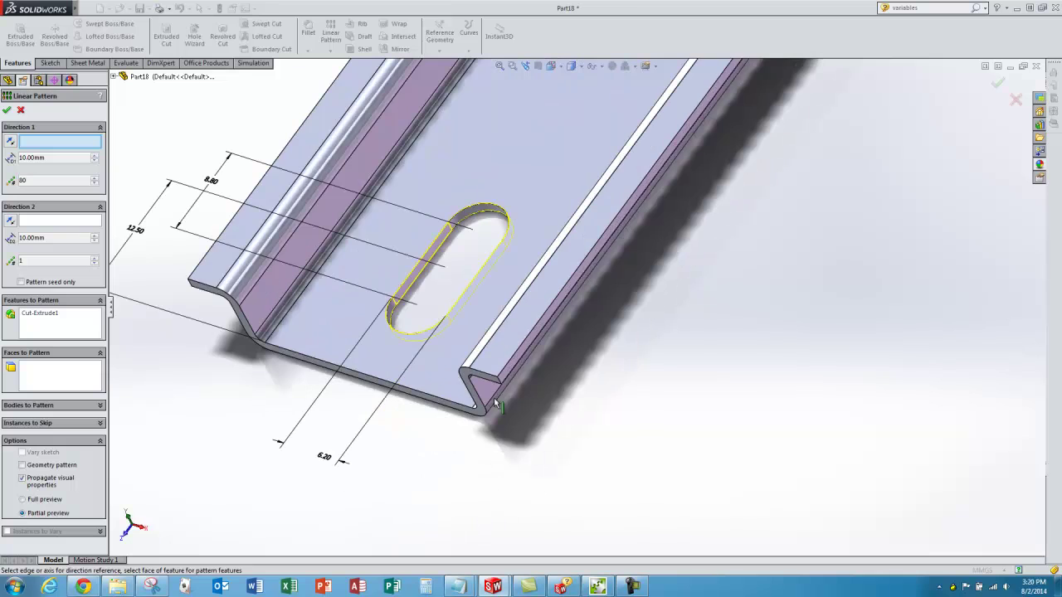
pyautogui.click(513, 362)
# - Set the slot pattern to 25 mm spacing and 8 instances, matching the reference drawing, and accept it
pyautogui.scroll(5, 522, 420)
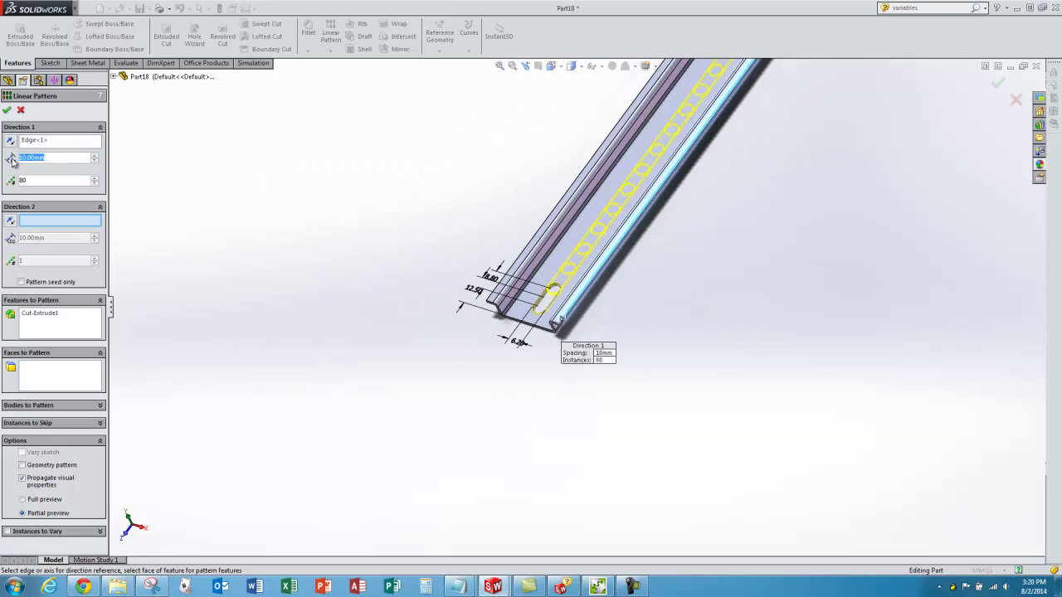
pyautogui.write('25')
pyautogui.click(56, 178)
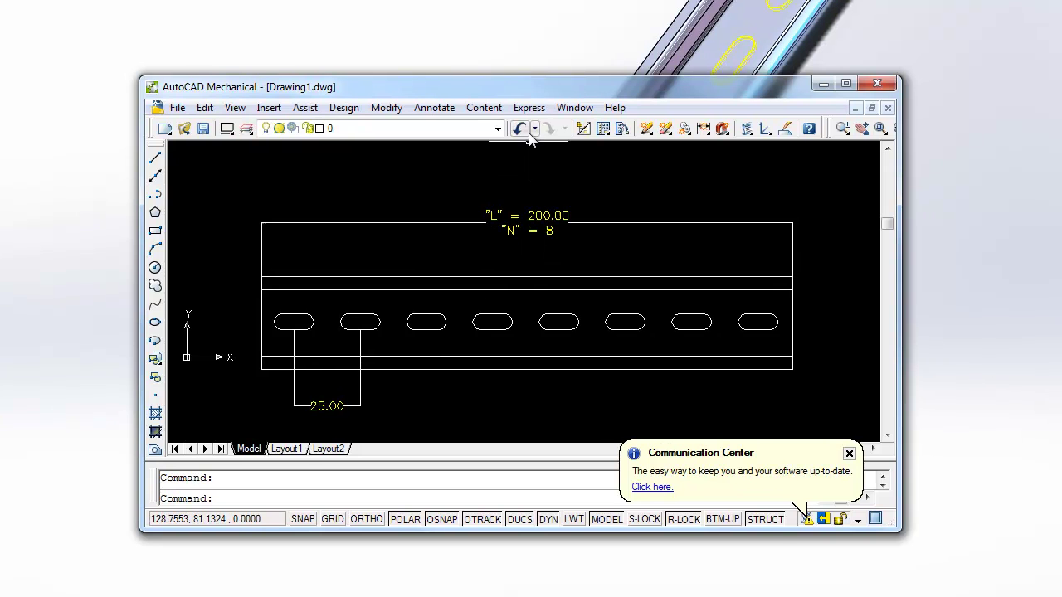
pyautogui.hotkey('alt', 'Tab')
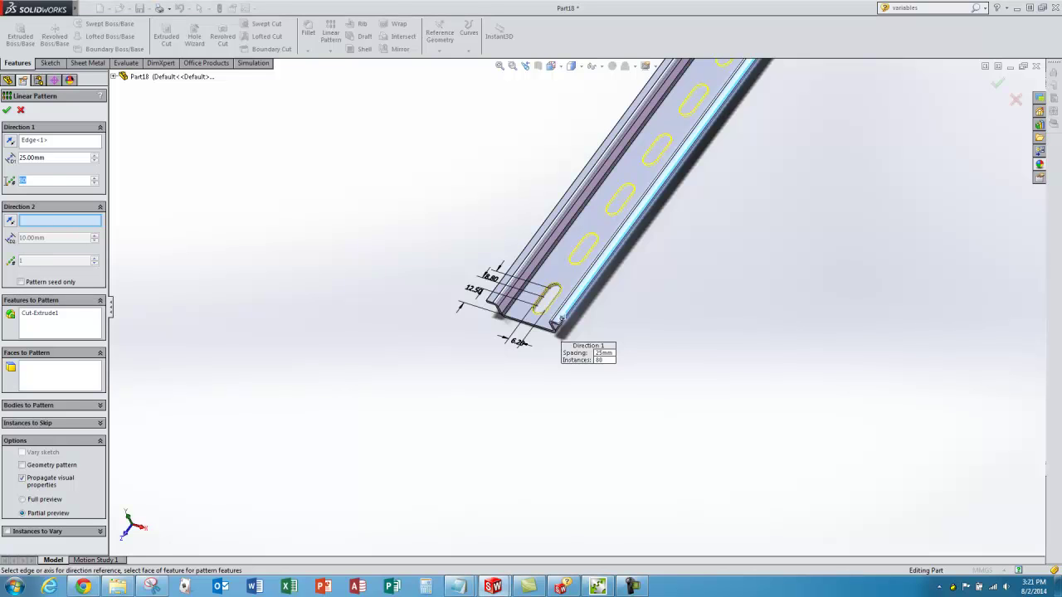
pyautogui.press('Return')
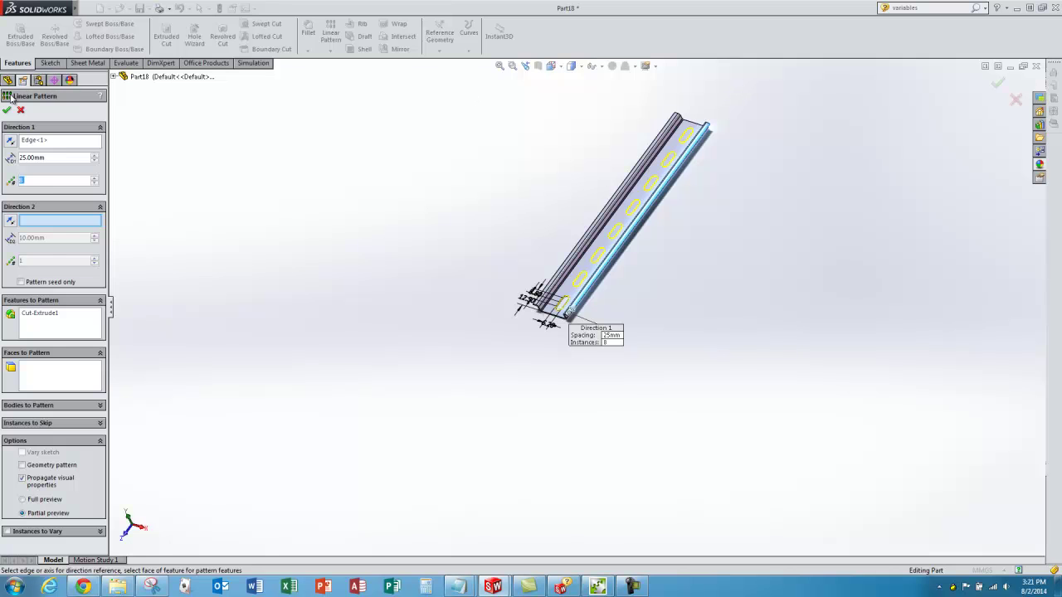
pyautogui.click(6, 111)
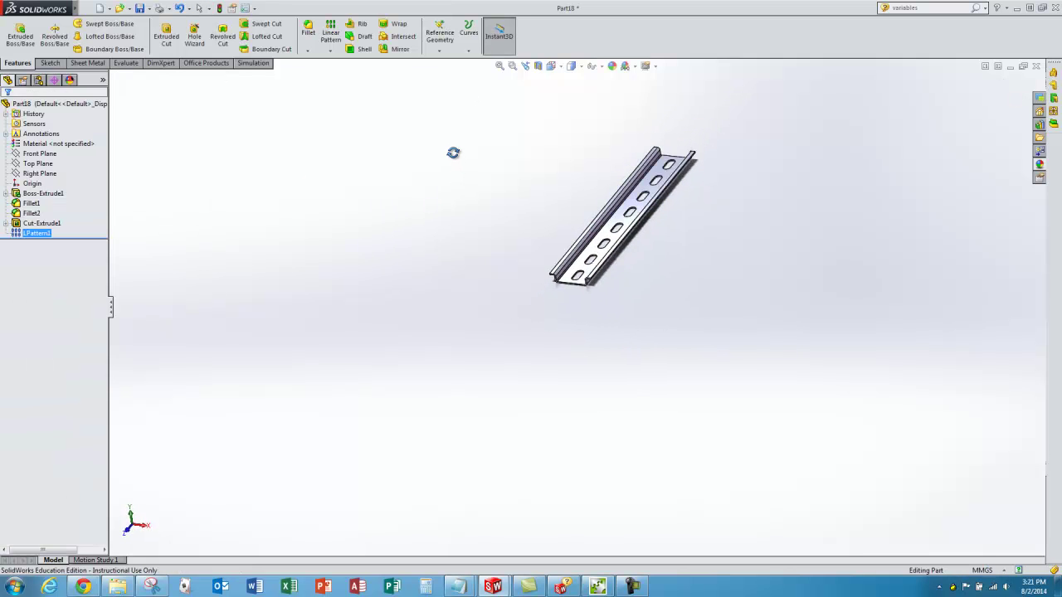
# - Examine the row of slots along the rail's base from one end to the other
pyautogui.moveTo(423, 173); pyautogui.dragTo(627, 194, button='middle')
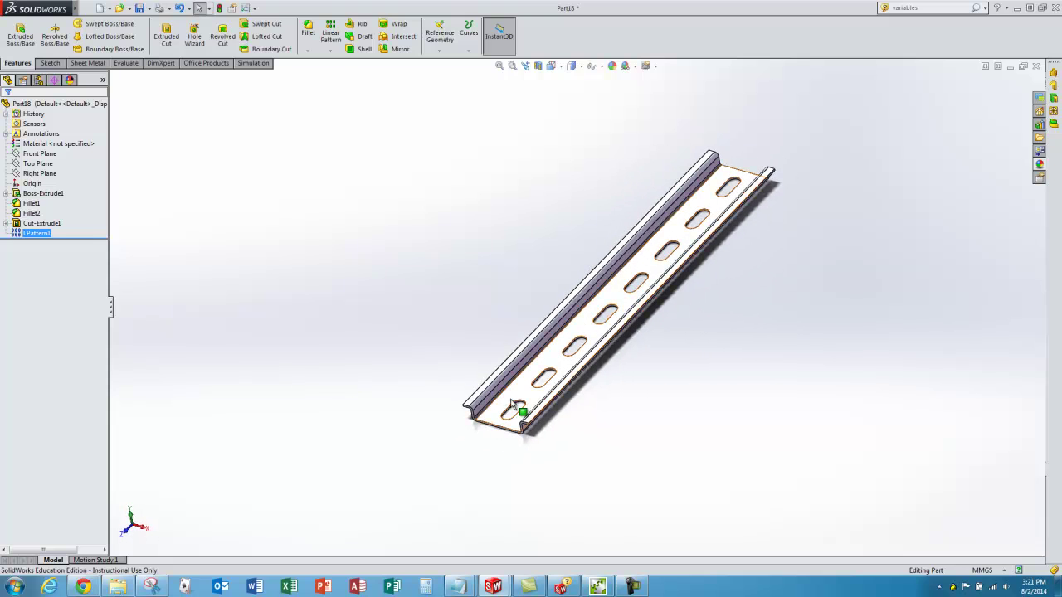
pyautogui.scroll(-5, 513, 406)
pyautogui.scroll(6, 509, 409)
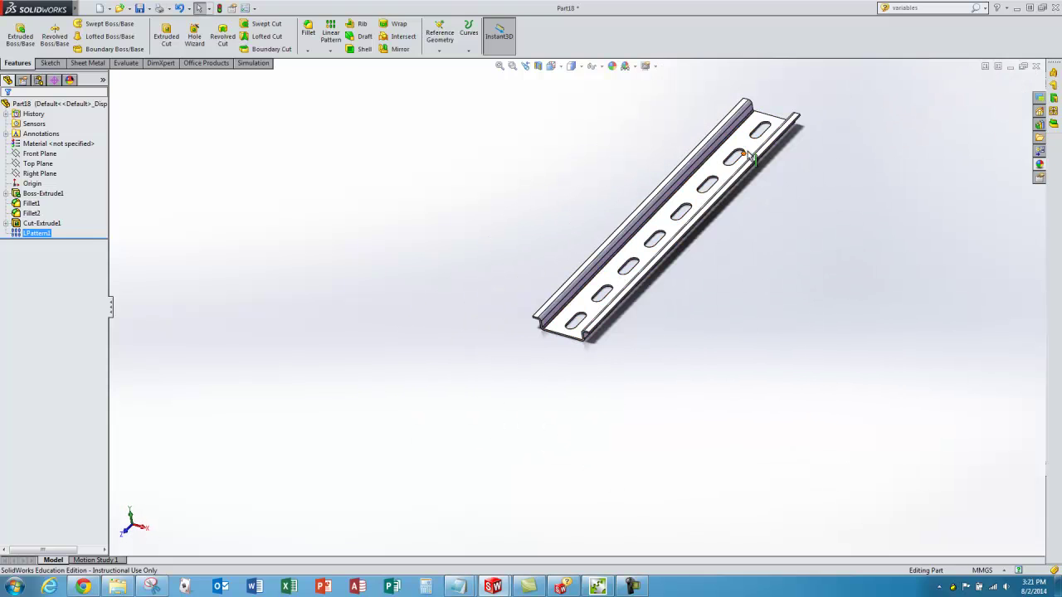
pyautogui.scroll(-3, 770, 111)
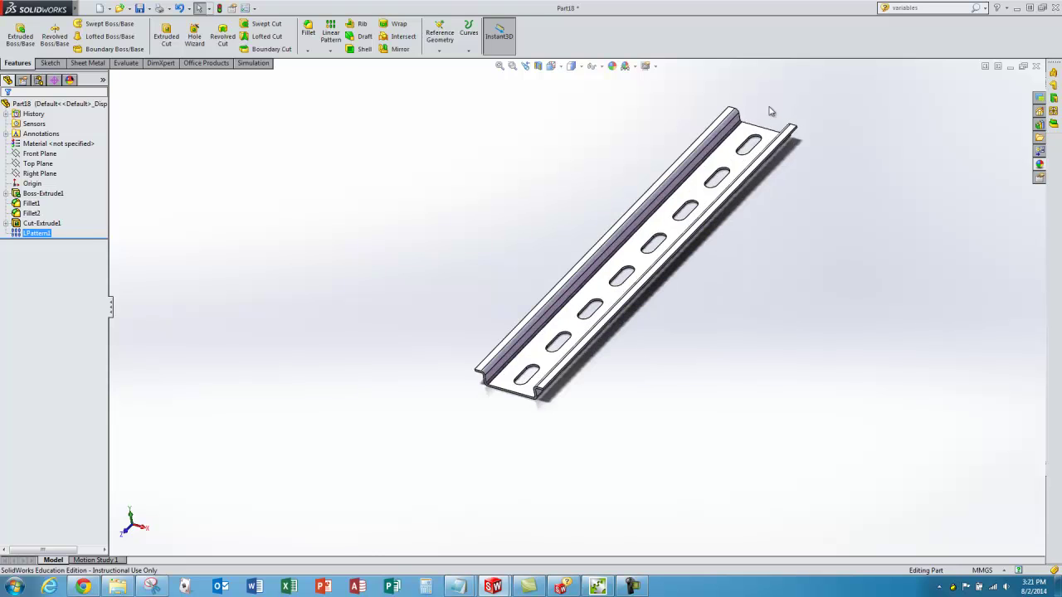
pyautogui.scroll(2, 711, 155)
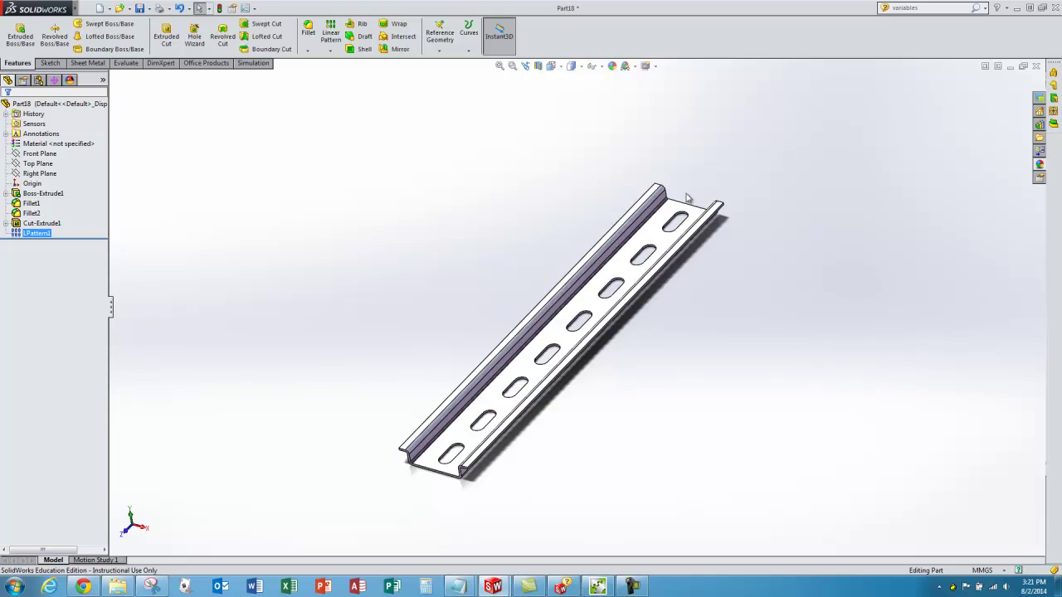
pyautogui.moveTo(407, 287); pyautogui.dragTo(409, 268, button='middle')
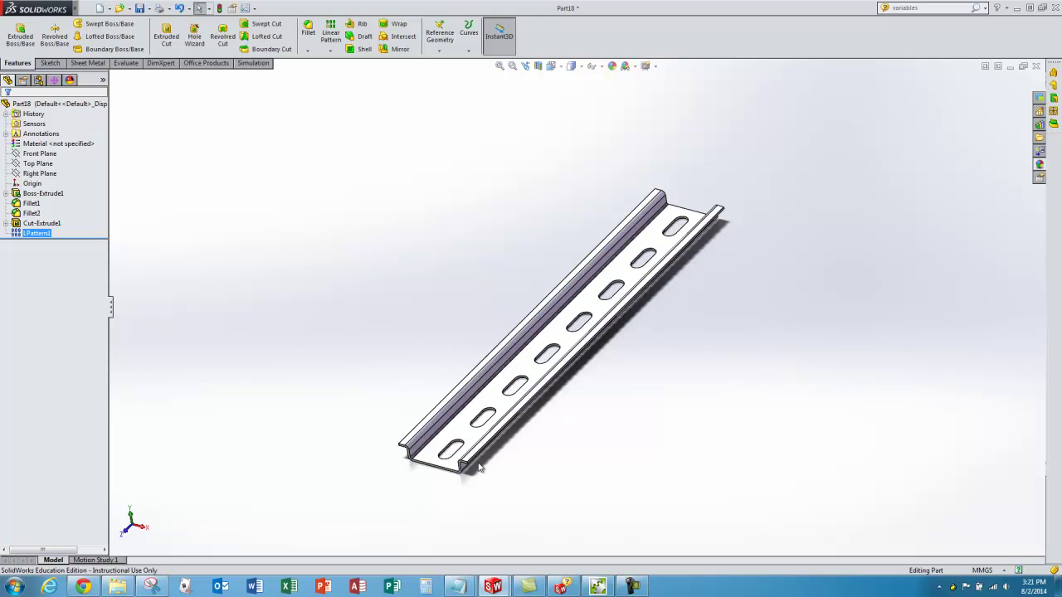
pyautogui.scroll(-2, 477, 465)
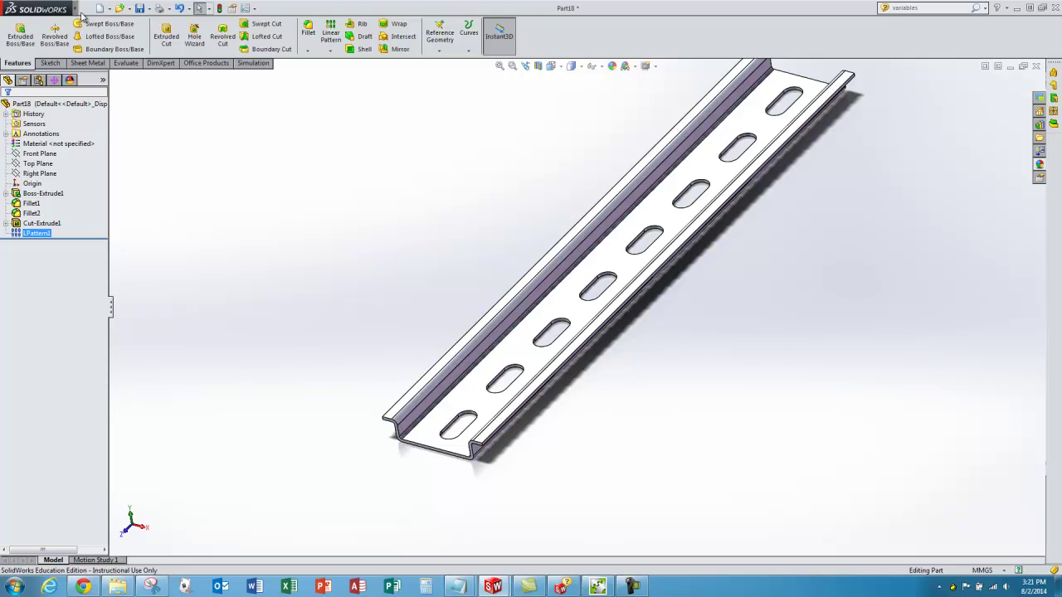
# - Create a global variable named L with a value of 200 mm in the part's equations
pyautogui.moveTo(76, 8)
pyautogui.click(175, 9)
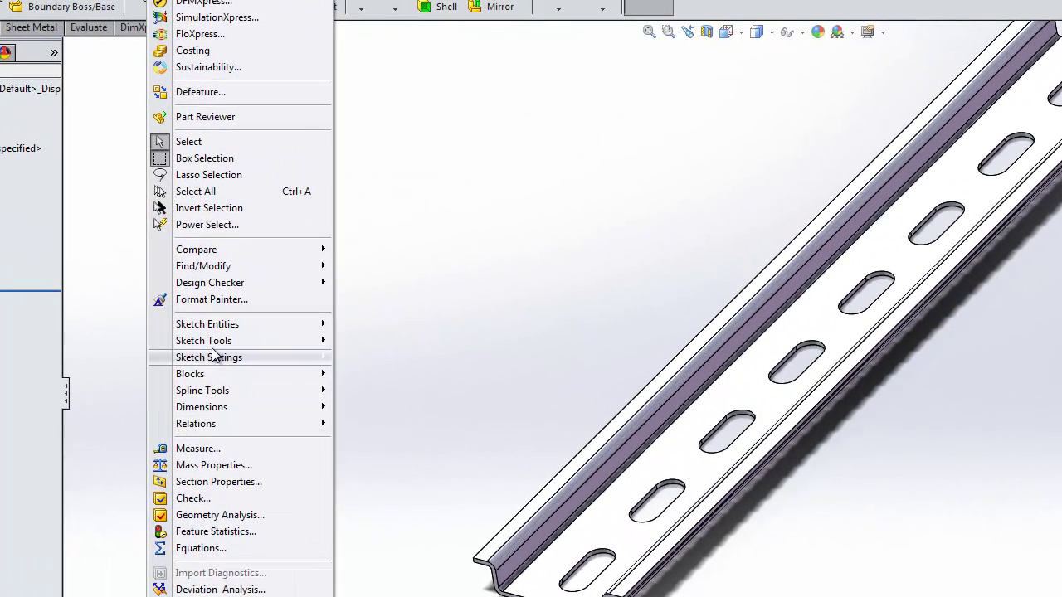
pyautogui.click(199, 548)
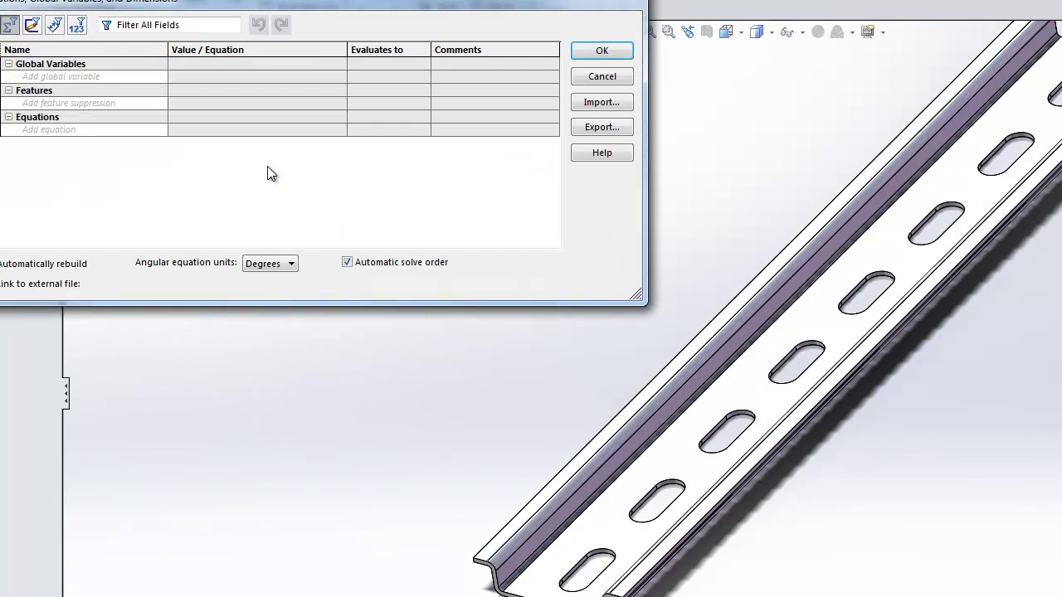
pyautogui.click(84, 76)
pyautogui.write('L')
pyautogui.press('Tab')
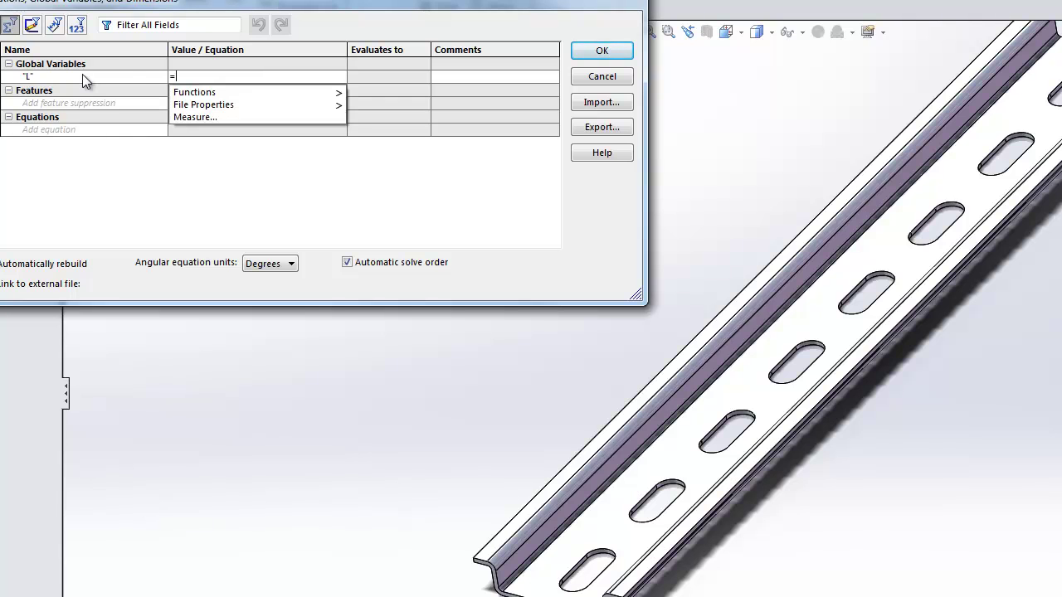
pyautogui.write('200')
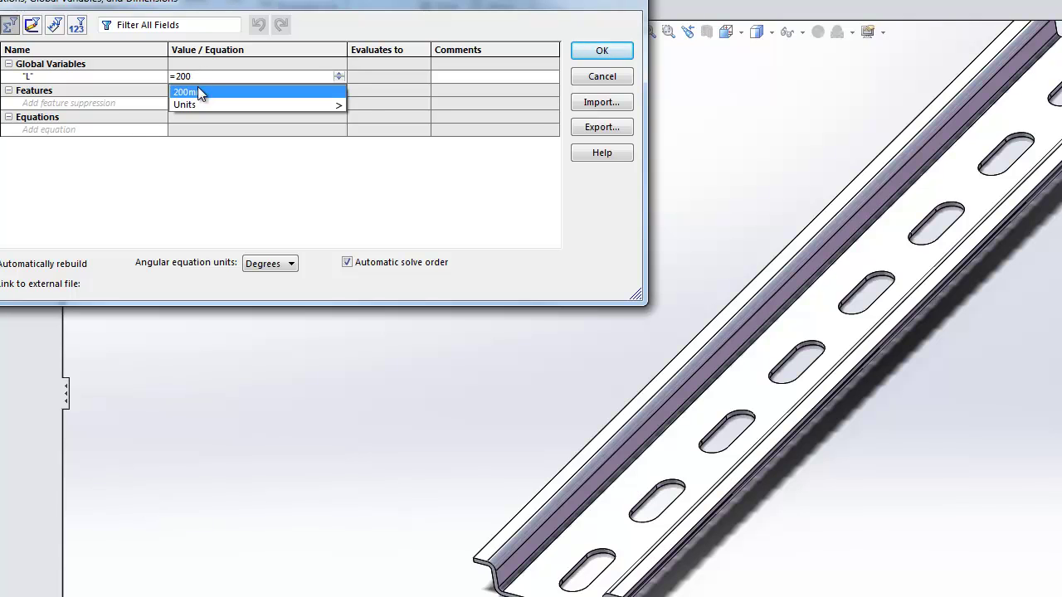
pyautogui.click(197, 91)
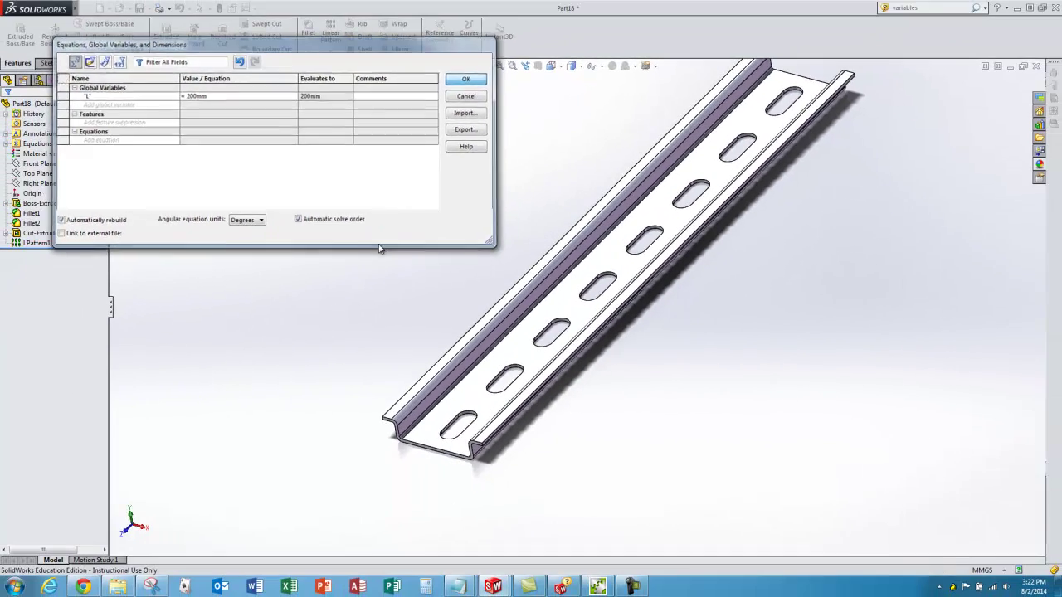
pyautogui.click(581, 53)
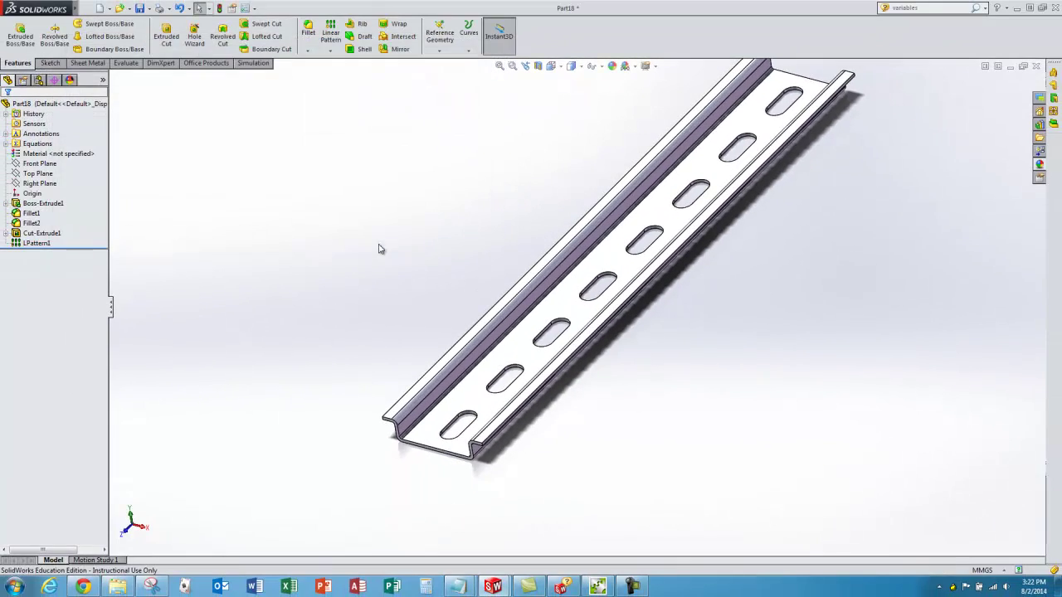
# - Edit the rail's base extrusion and link its mid-plane depth to the global variable L
pyautogui.scroll(3, 379, 249)
pyautogui.moveTo(467, 275); pyautogui.dragTo(564, 235, button='middle')
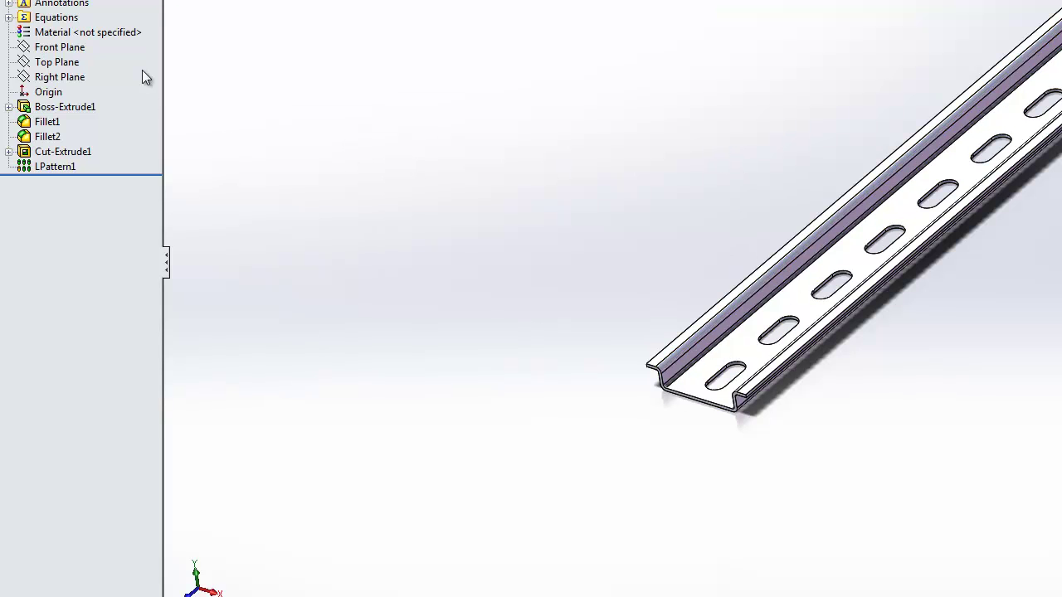
pyautogui.click(31, 106)
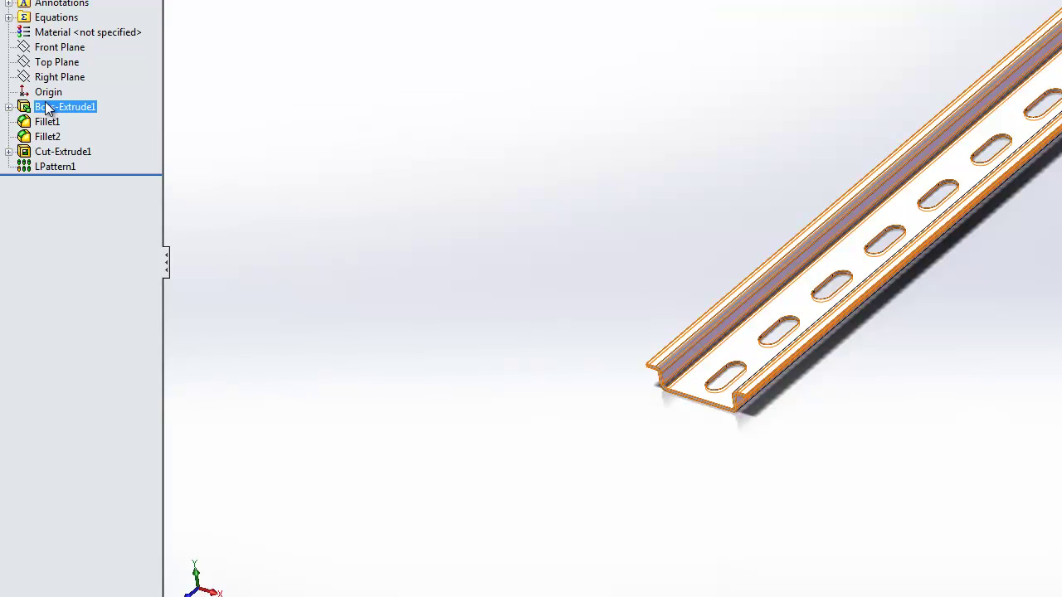
pyautogui.click(45, 105)
pyautogui.rightClick(47, 107)
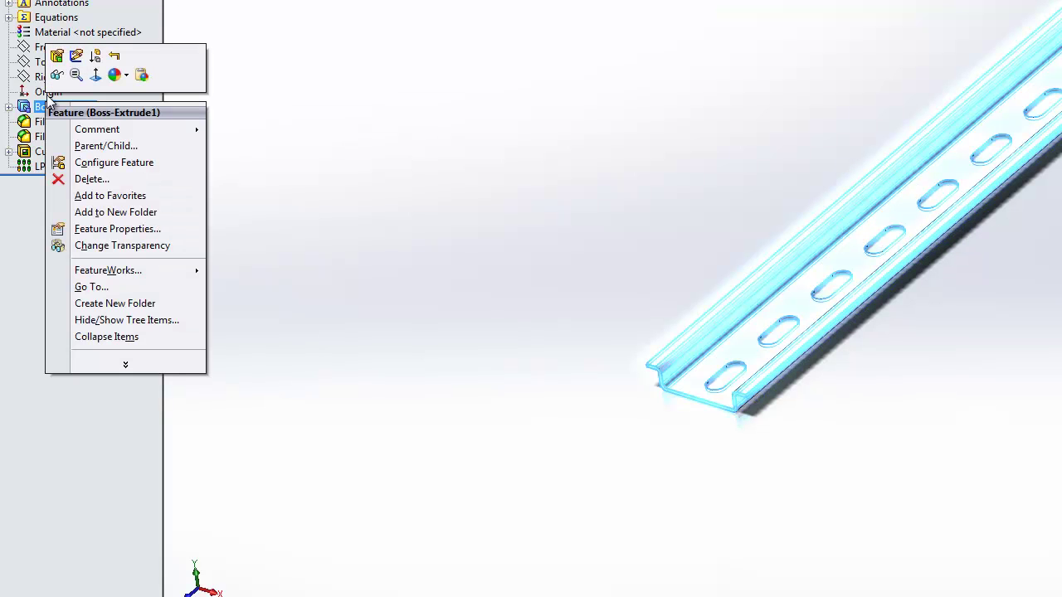
pyautogui.click(56, 56)
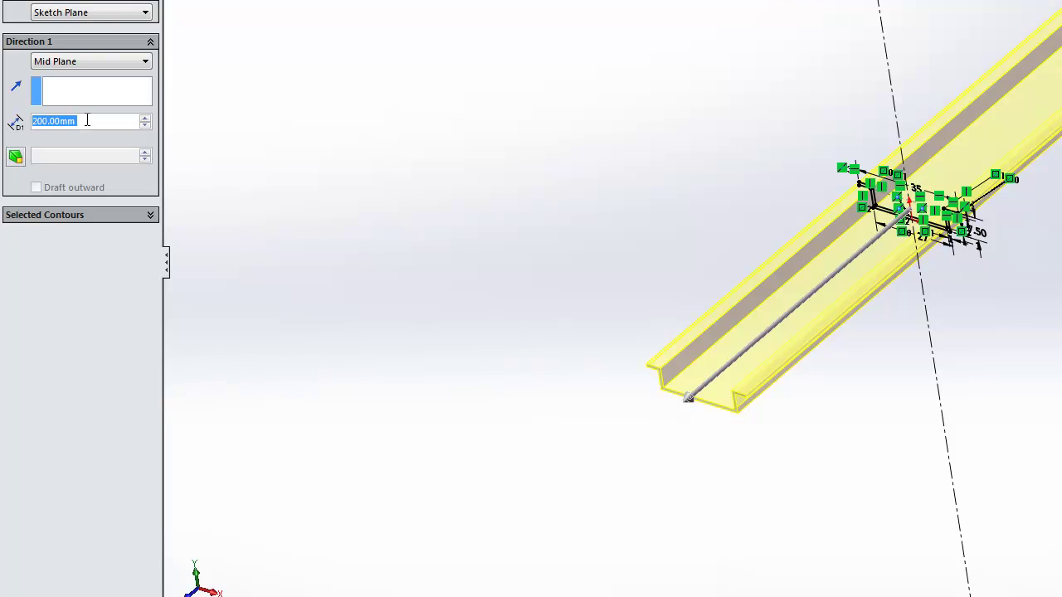
pyautogui.write('=')
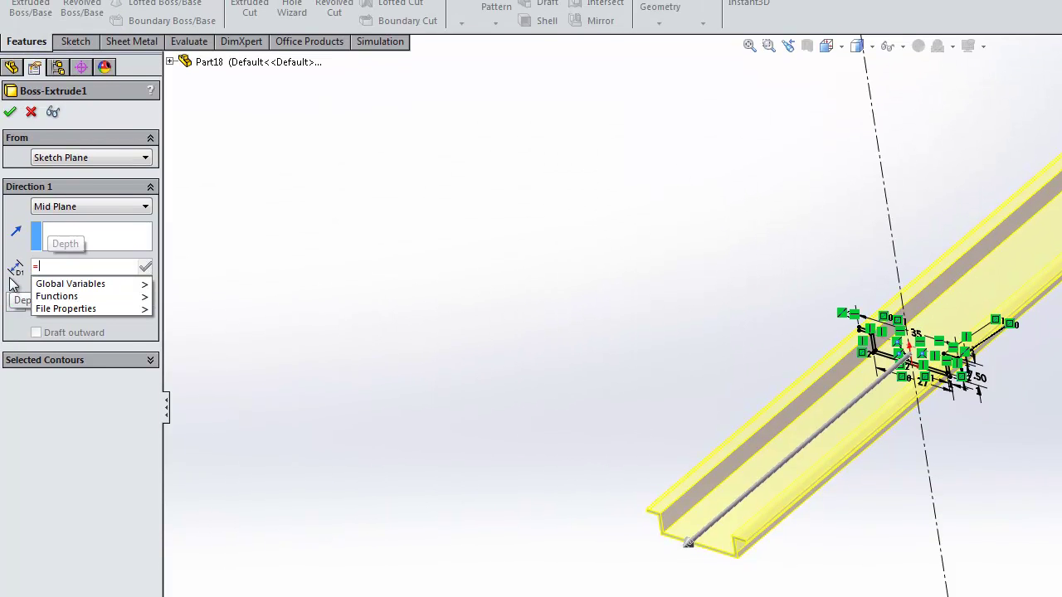
pyautogui.moveTo(87, 297)
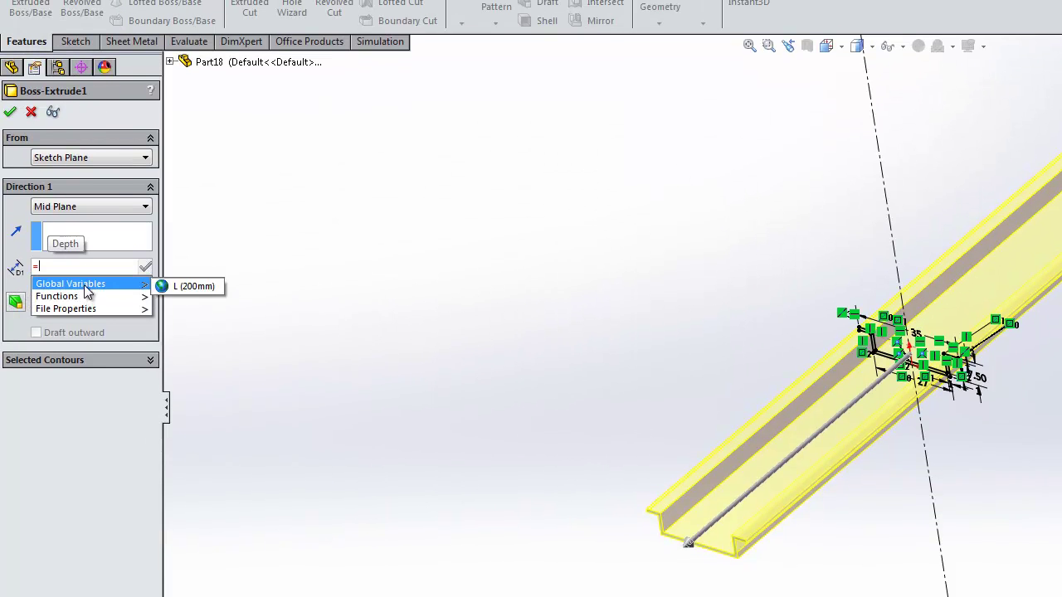
pyautogui.click(184, 291)
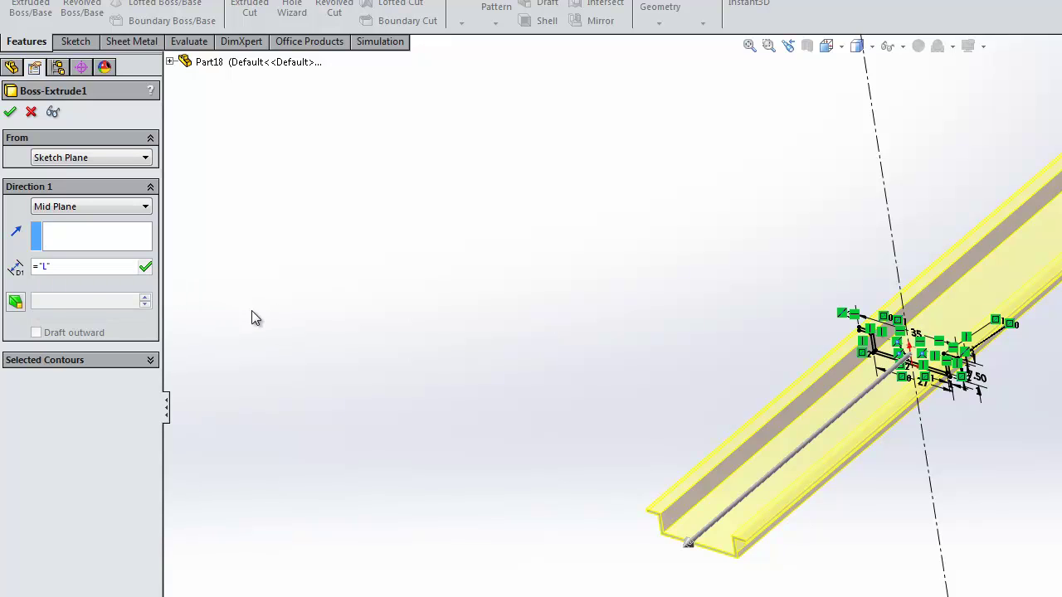
pyautogui.click(11, 113)
# - Set the global variable L to 2000 mm in the equations and fit the whole rail in view
pyautogui.moveTo(495, 399); pyautogui.dragTo(610, 379, button='middle')
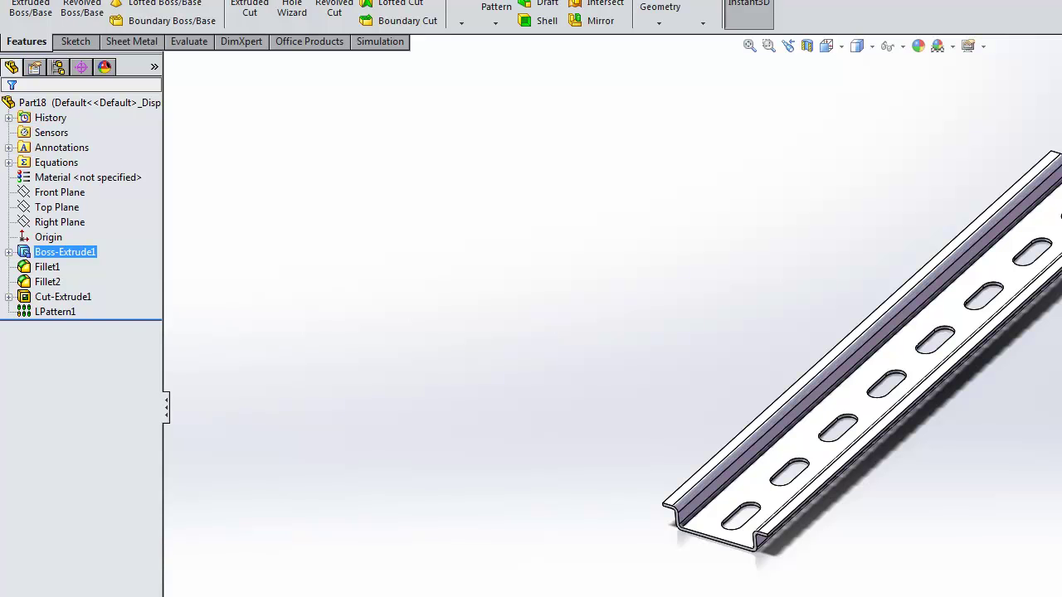
pyautogui.click(264, 0)
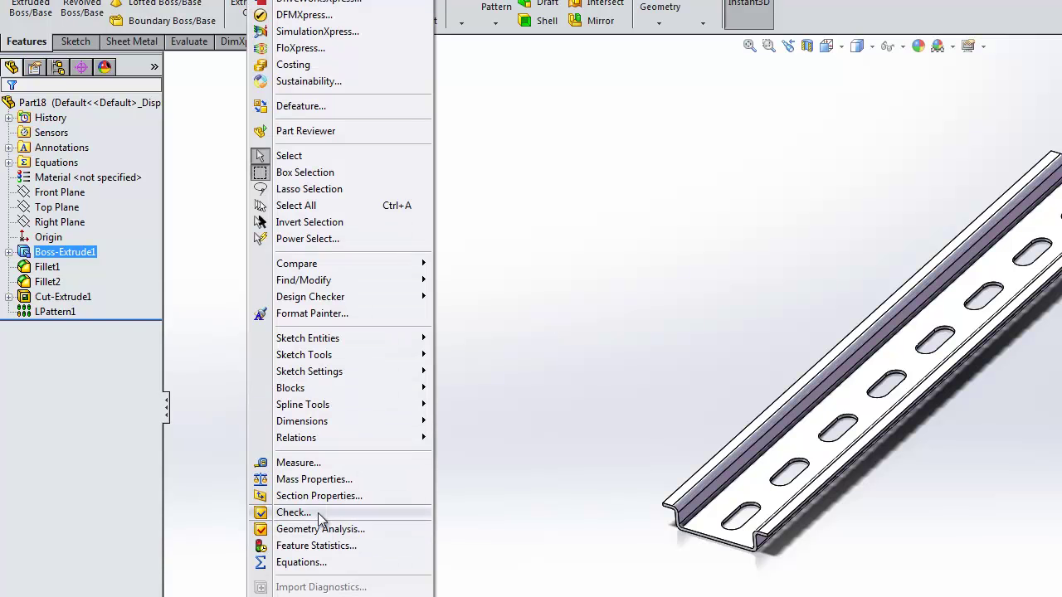
pyautogui.click(314, 564)
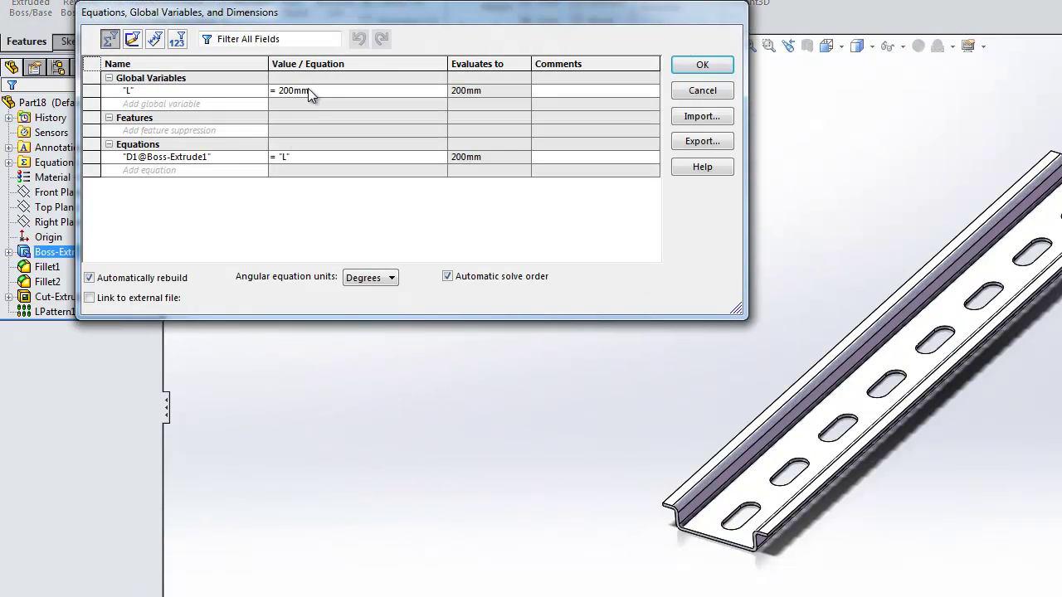
pyautogui.click(291, 91)
pyautogui.write('0')
pyautogui.press('Tab')
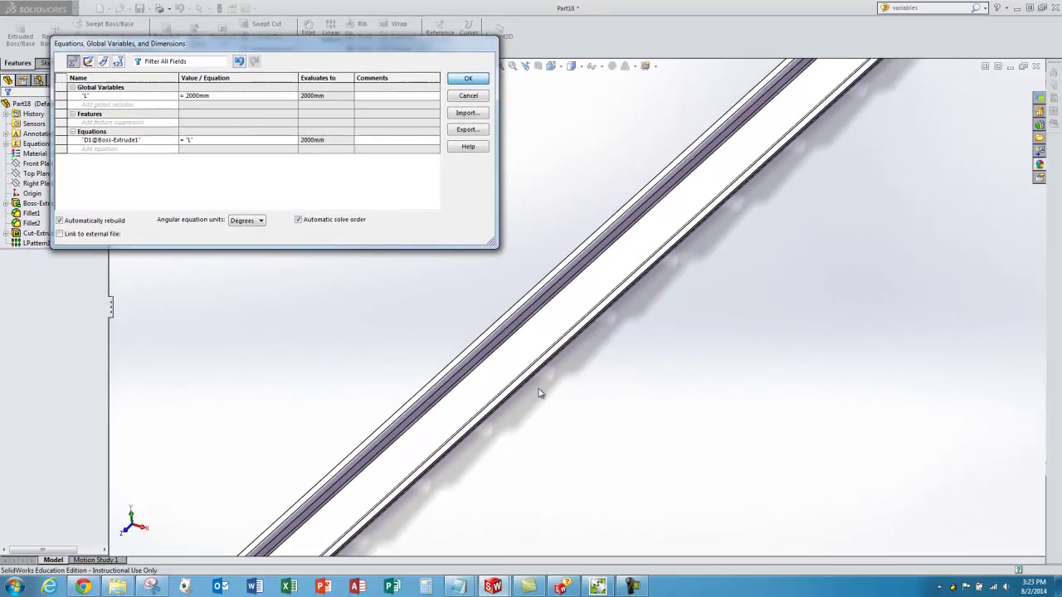
pyautogui.click(710, 64)
pyautogui.press('f')
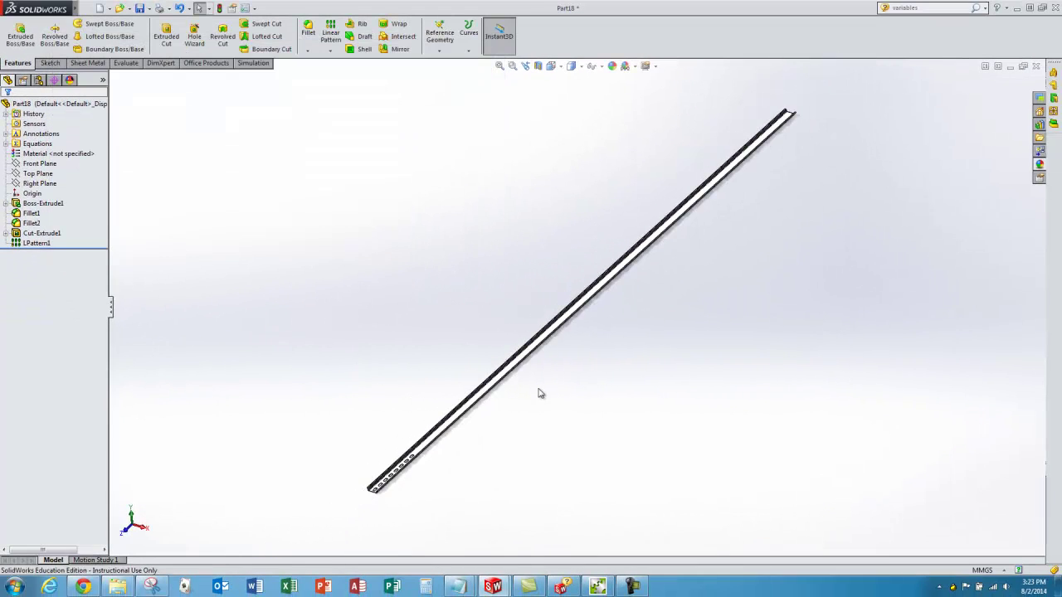
# - Examine how far the slots reach along the lengthened rail and compare with the slot count and spacing on the reference drawing
pyautogui.scroll(-5, 427, 473)
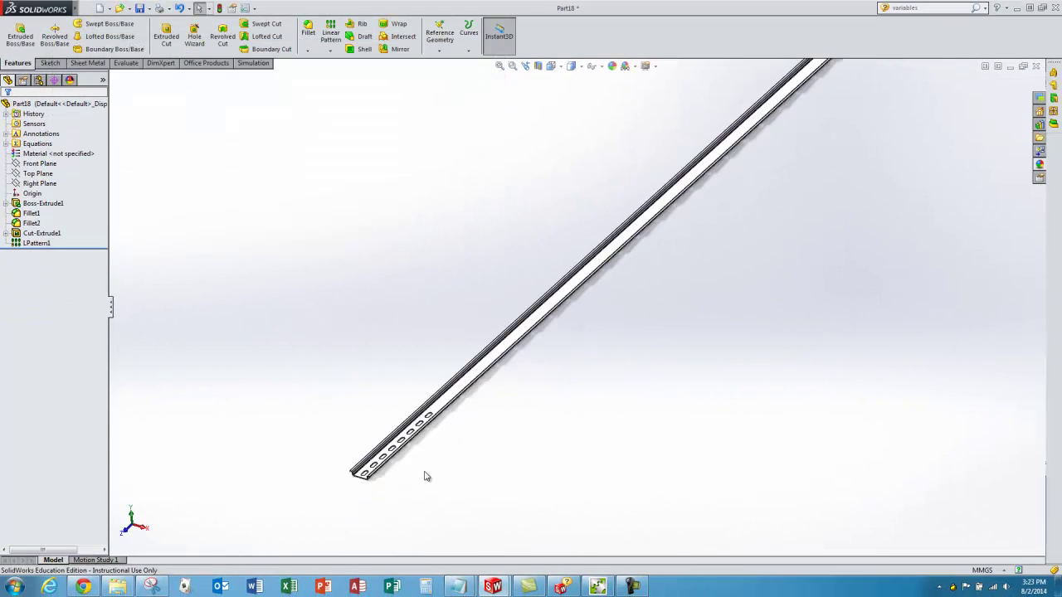
pyautogui.scroll(-3, 438, 418)
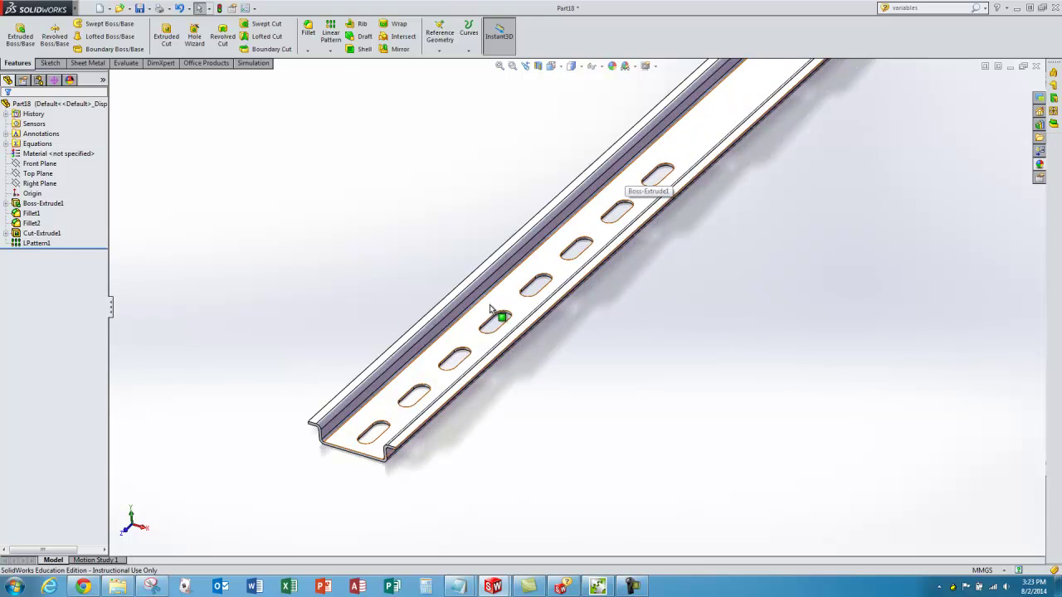
pyautogui.scroll(4, 487, 417)
pyautogui.scroll(5, 488, 416)
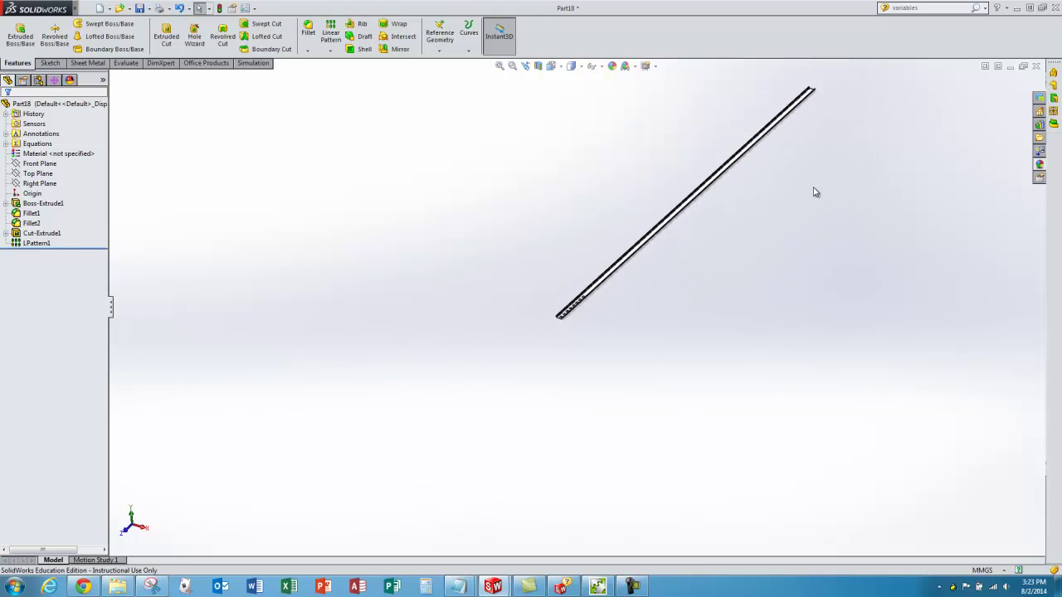
pyautogui.moveTo(794, 129); pyautogui.dragTo(472, 349, button='middle')
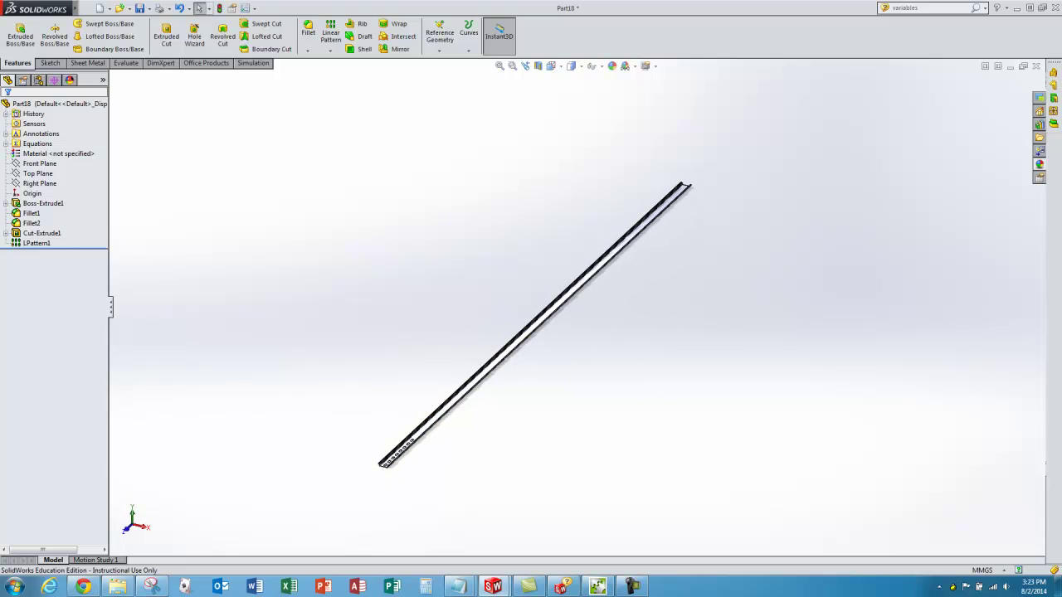
pyautogui.moveTo(1060, 207); pyautogui.dragTo(358, 175)
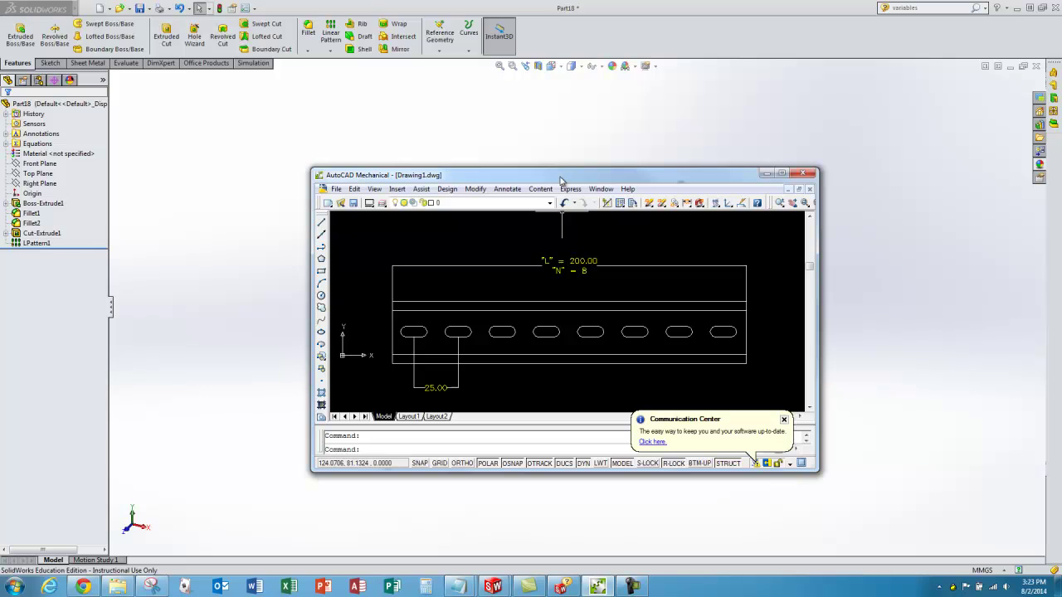
pyautogui.moveTo(560, 180); pyautogui.dragTo(575, 176)
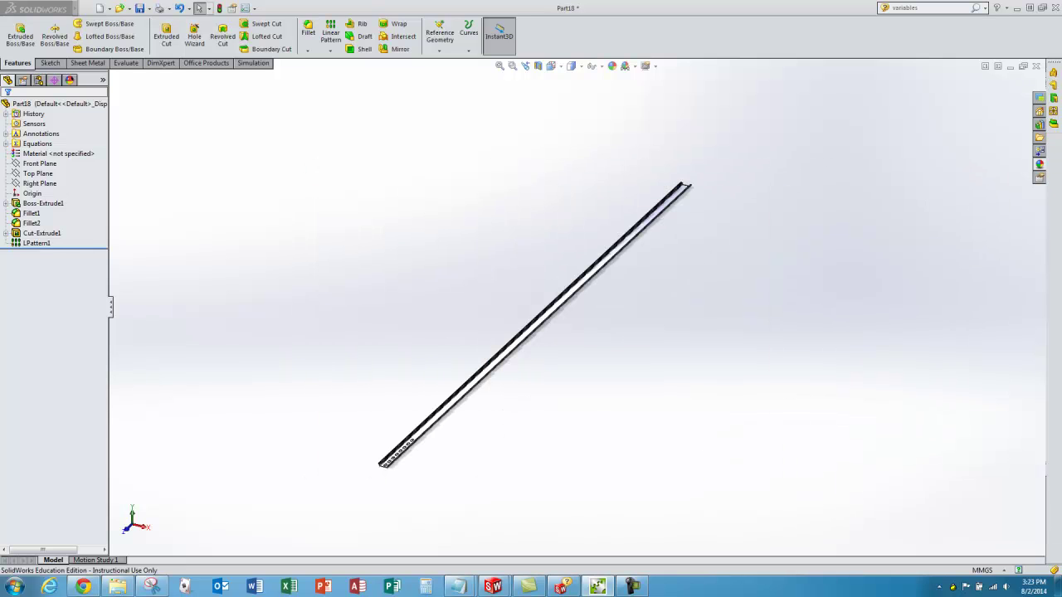
pyautogui.moveTo(556, 272); pyautogui.dragTo(406, 355, button='middle')
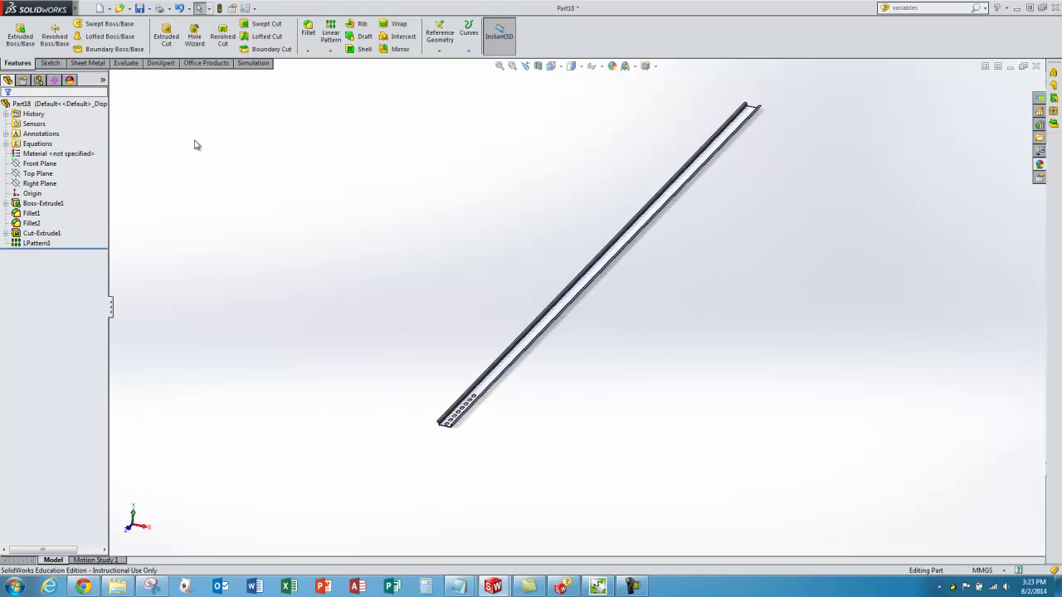
# - Edit the linear slot pattern and define its number of instances with the equation "L"/25
pyautogui.click(40, 235)
pyautogui.click(35, 243)
pyautogui.click(39, 233)
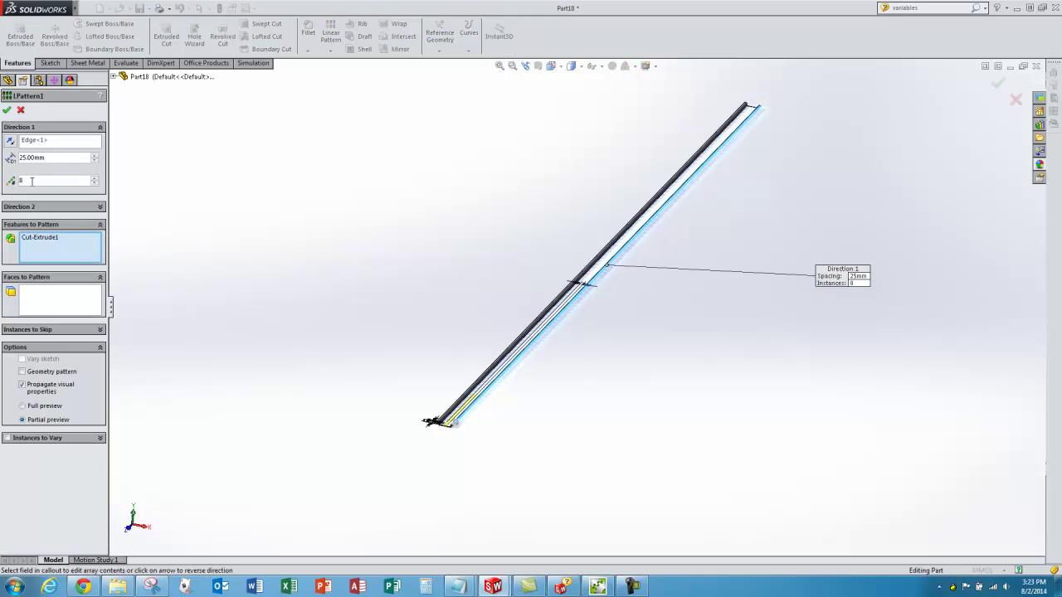
pyautogui.doubleClick(31, 180)
pyautogui.write('=')
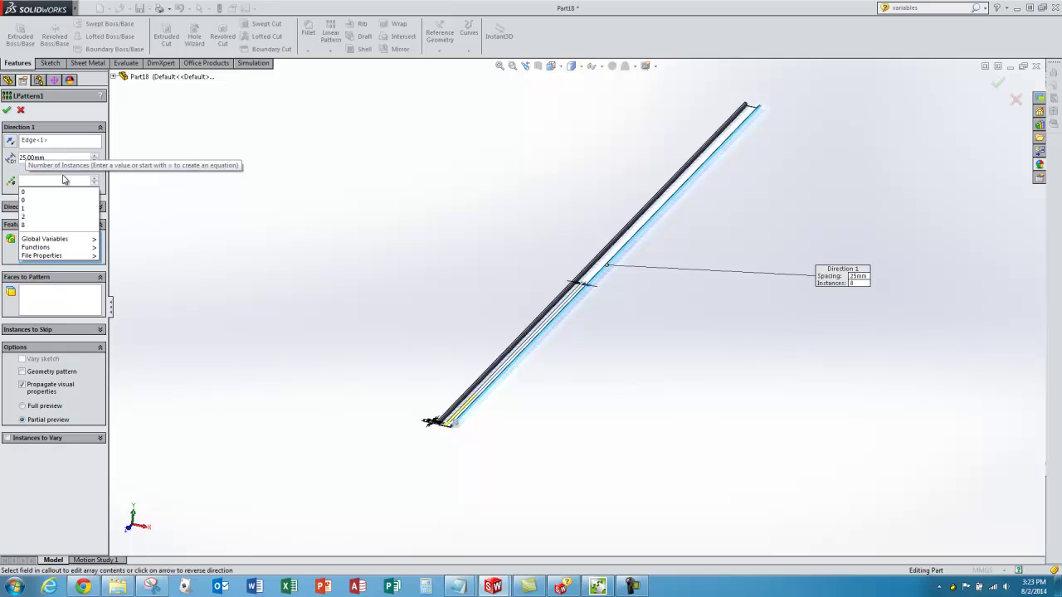
pyautogui.moveTo(63, 192)
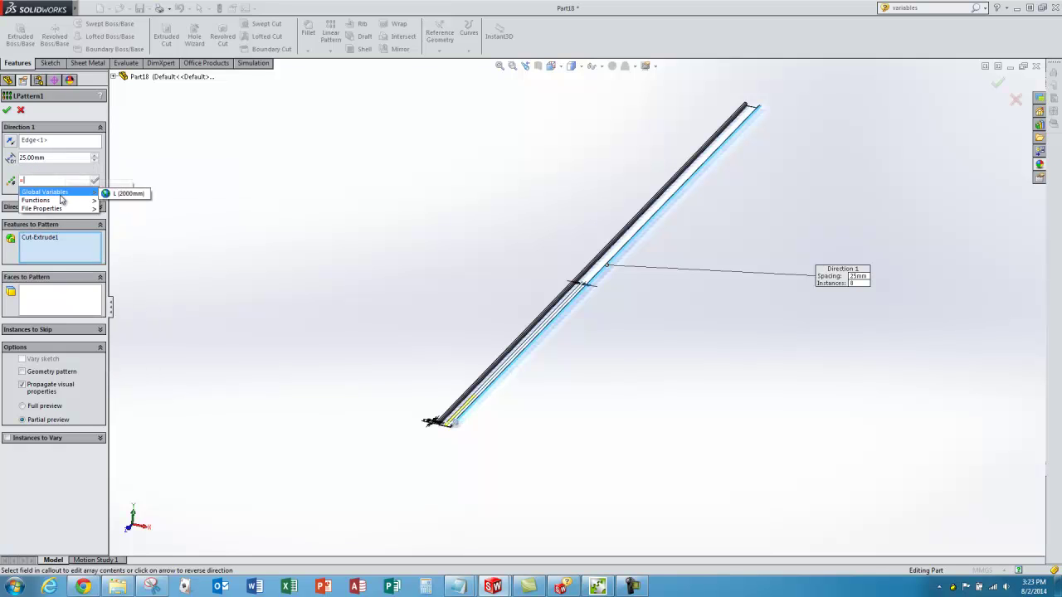
pyautogui.click(122, 193)
pyautogui.write('/25')
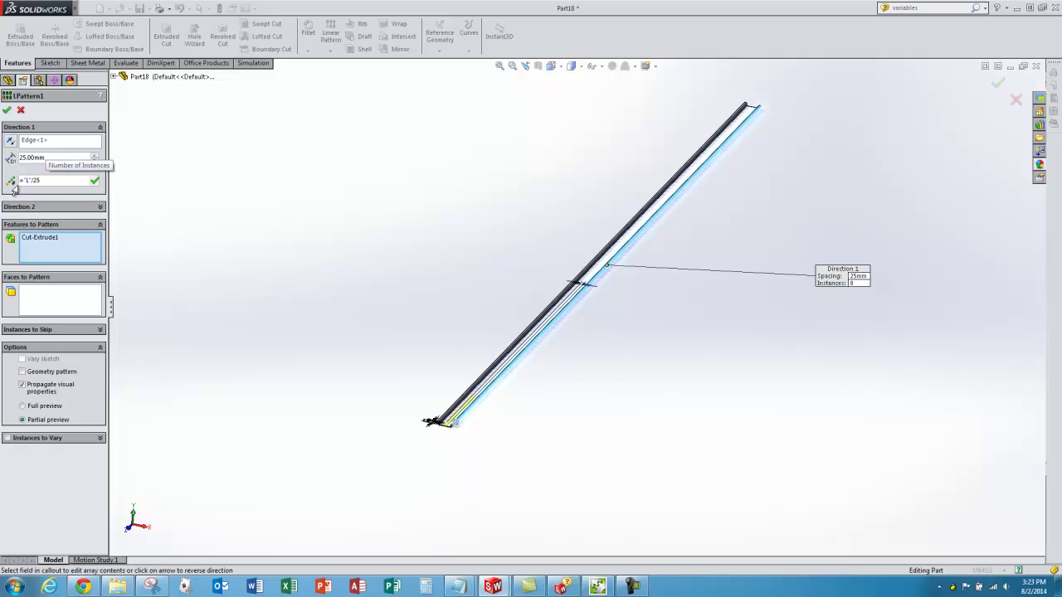
pyautogui.click(7, 110)
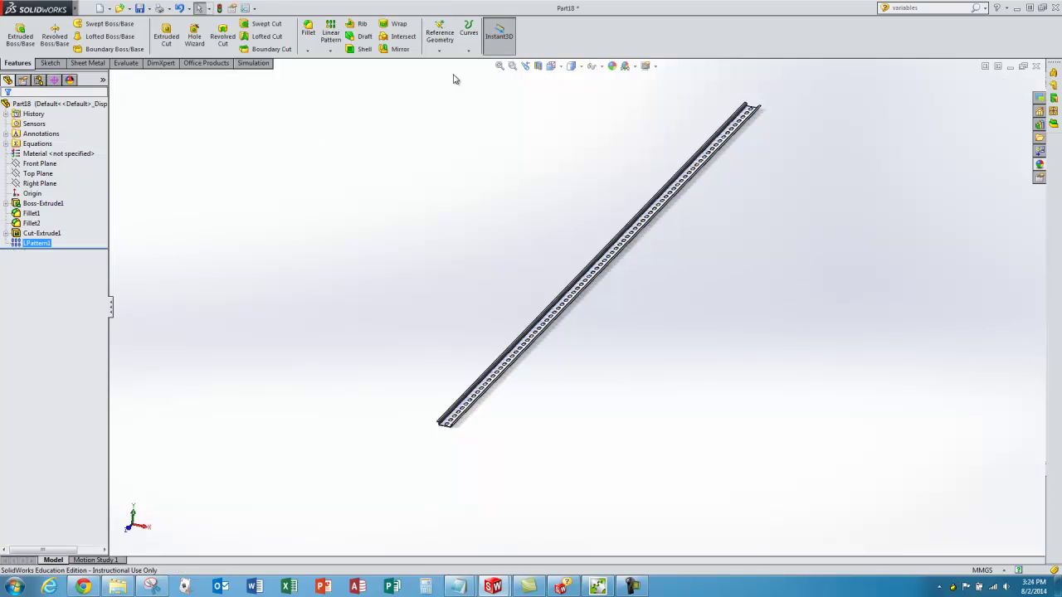
# - Set the global variable L to 200 mm in the equations and accept the change
pyautogui.scroll(-2, 701, 101)
pyautogui.scroll(1, 701, 144)
pyautogui.scroll(1, 574, 247)
pyautogui.moveTo(500, 362)
pyautogui.mouseDown(button='middle')
pyautogui.moveTo(509, 343)
pyautogui.moveTo(503, 351)
pyautogui.mouseUp(button='middle')
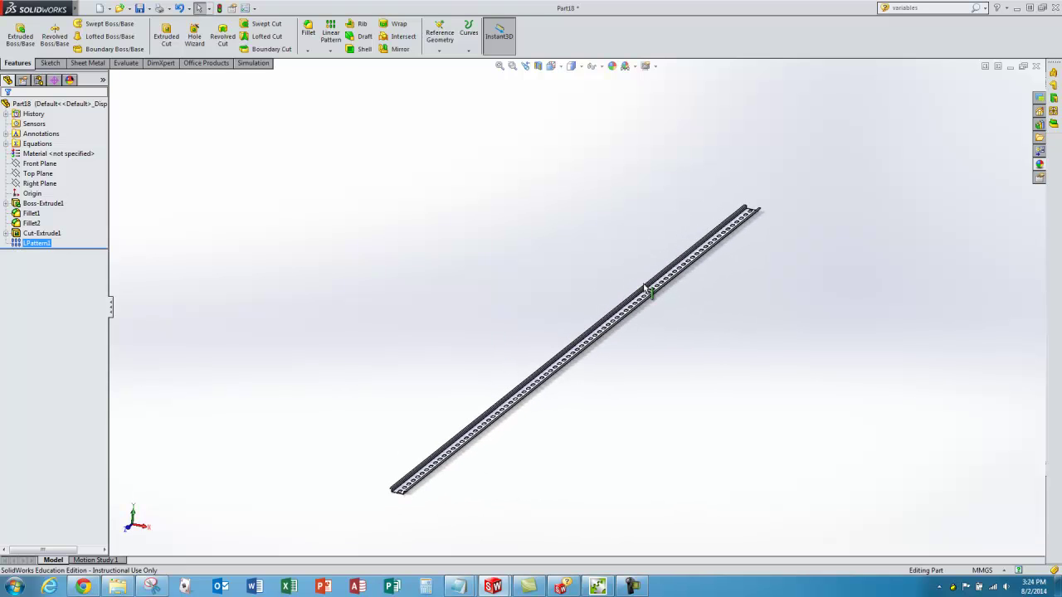
pyautogui.click(292, 174)
pyautogui.moveTo(77, 13)
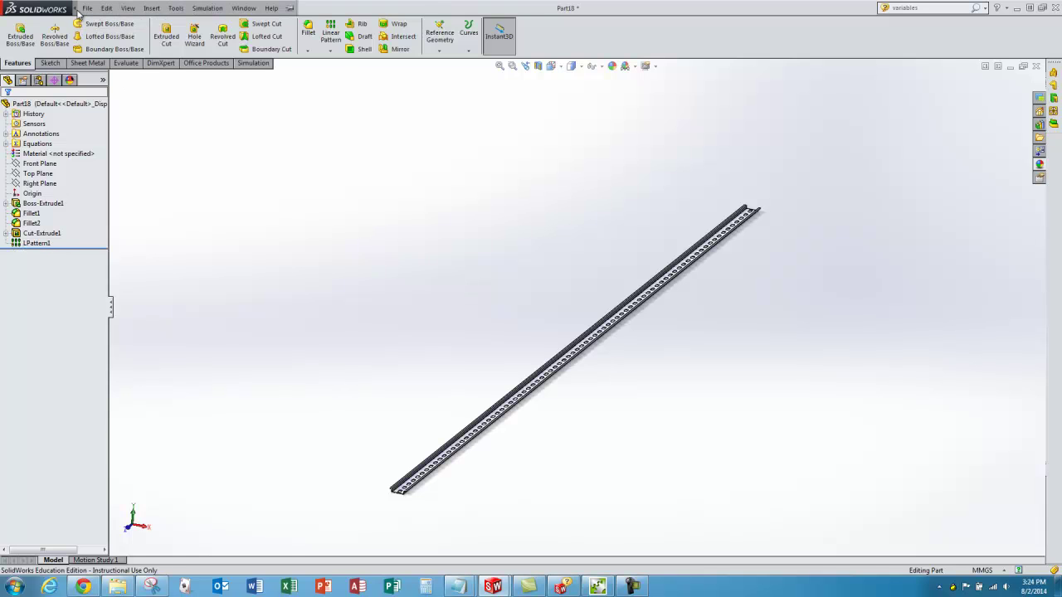
pyautogui.click(177, 10)
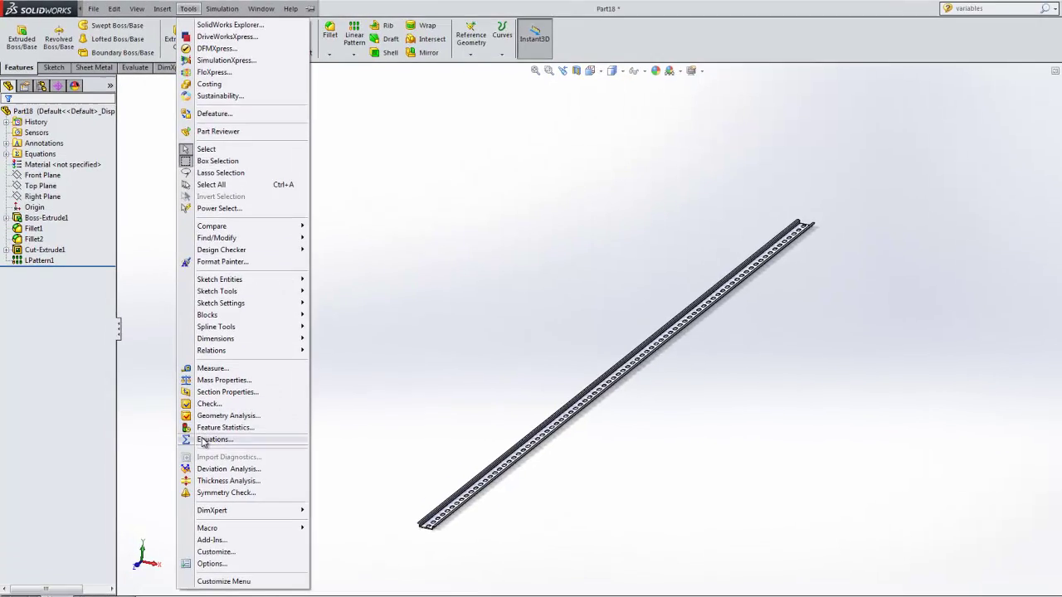
pyautogui.click(203, 439)
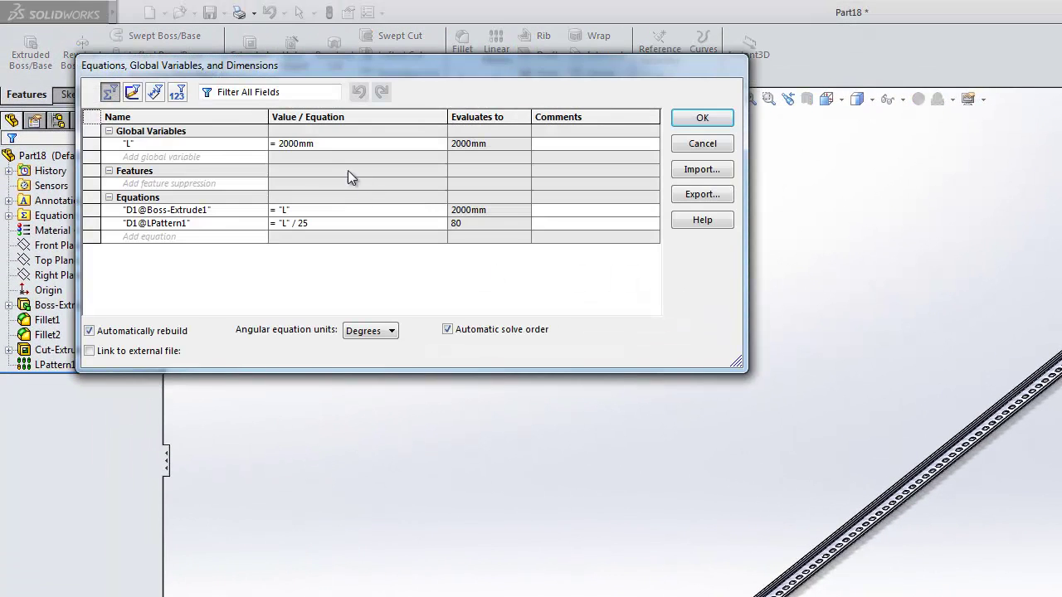
pyautogui.click(310, 141)
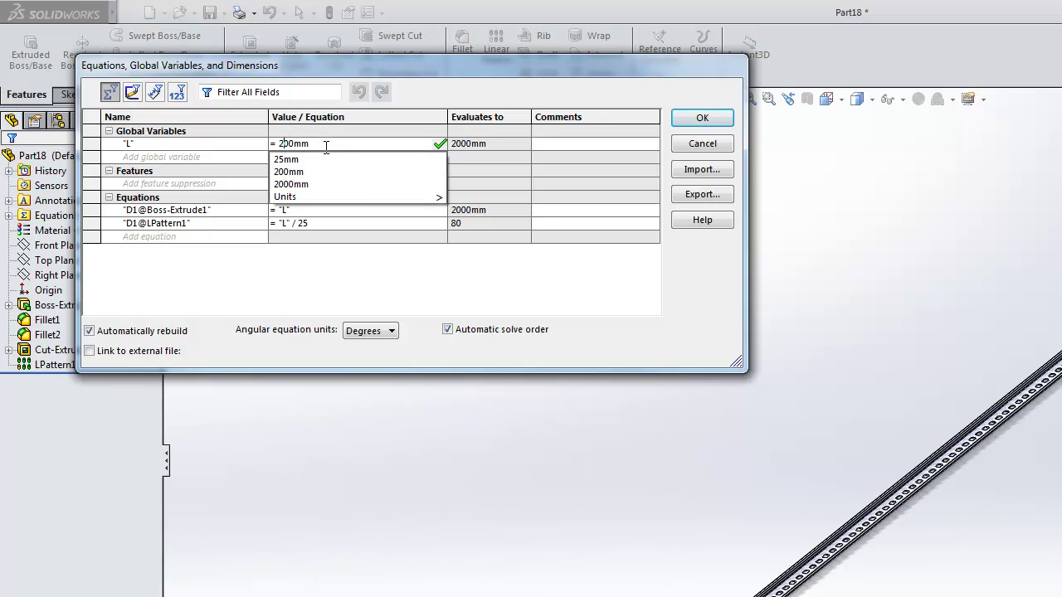
pyautogui.click(443, 159)
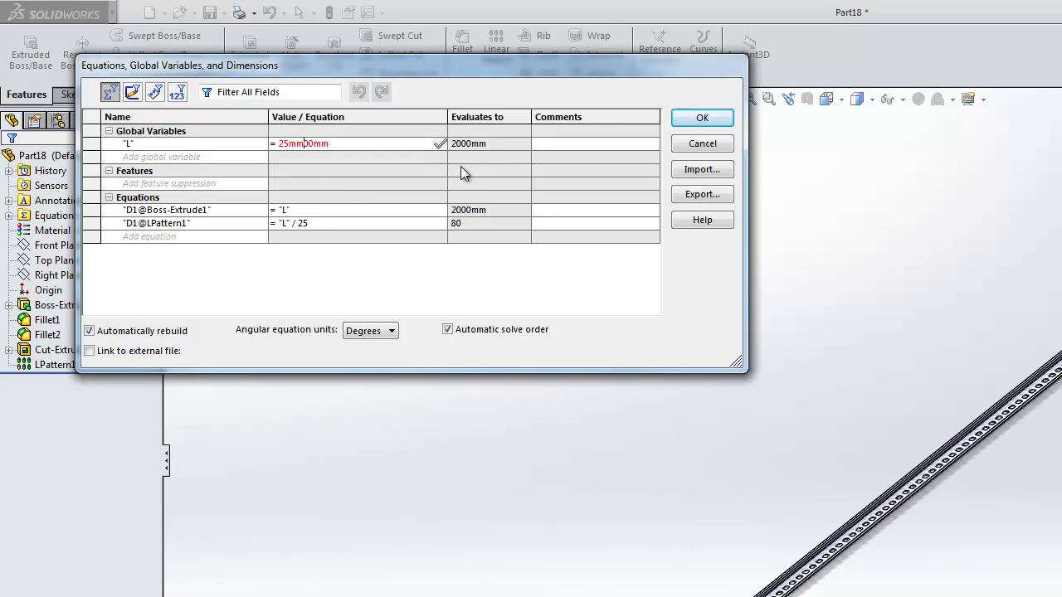
pyautogui.press('BackSpace')
pyautogui.press('BackSpace')
pyautogui.press('BackSpace')
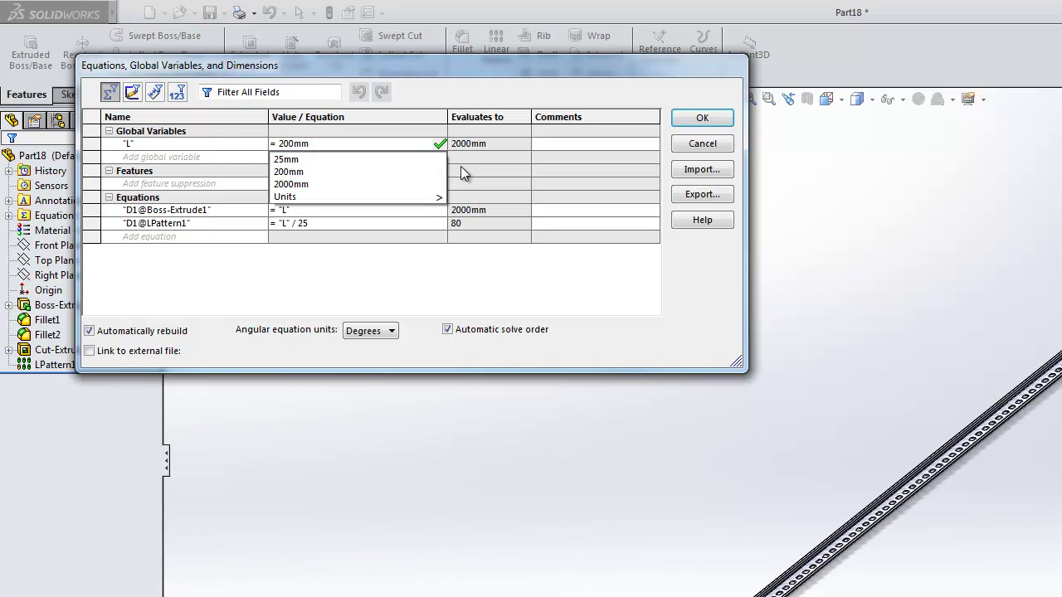
pyautogui.click(496, 271)
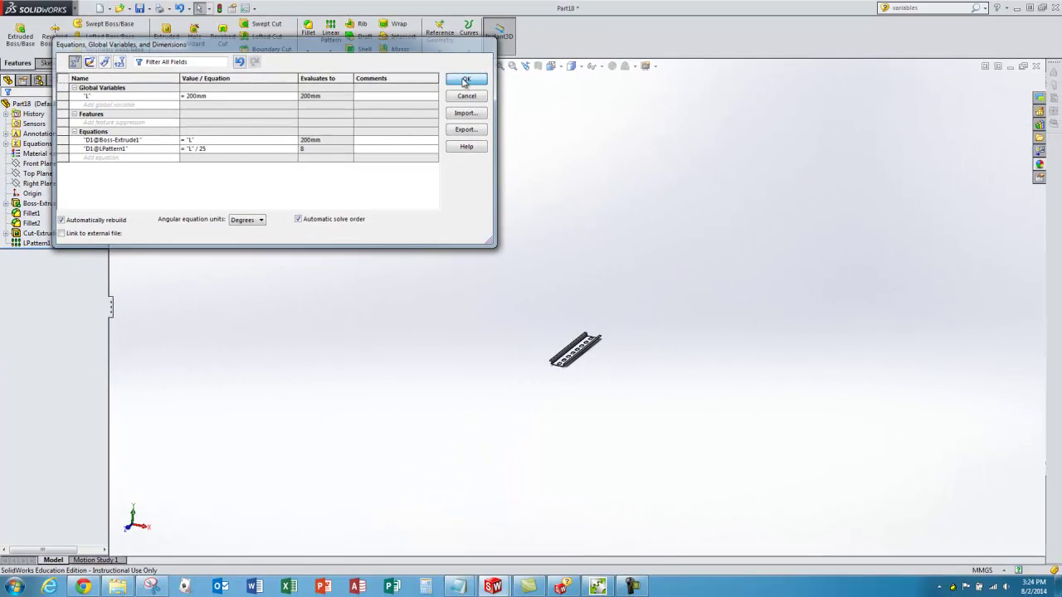
pyautogui.click(678, 121)
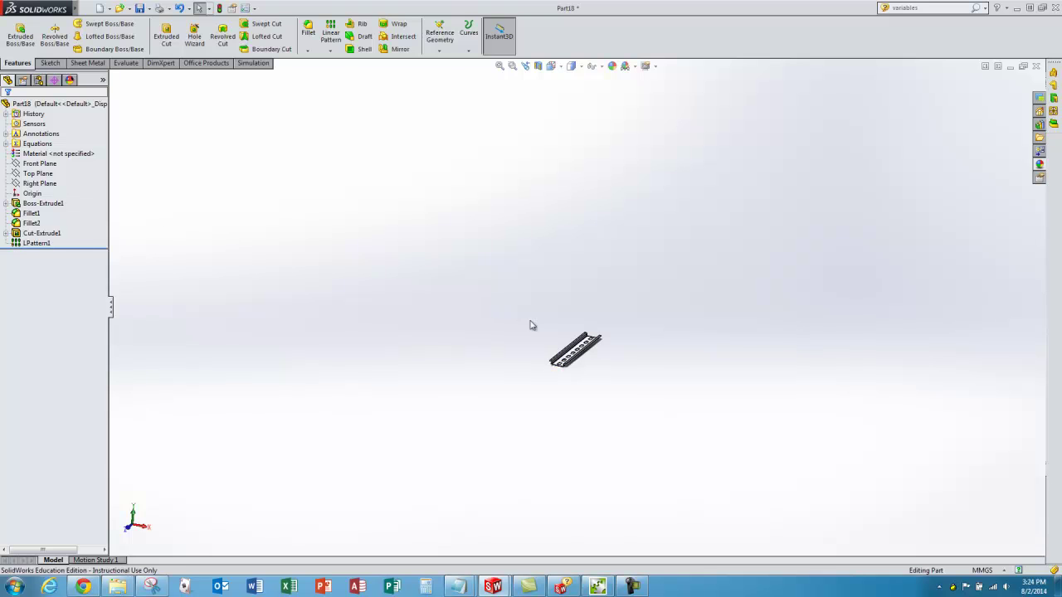
# - Inspect the shortened rail up close and open the recent part sumtech.SLDPRT
pyautogui.scroll(5, 584, 361)
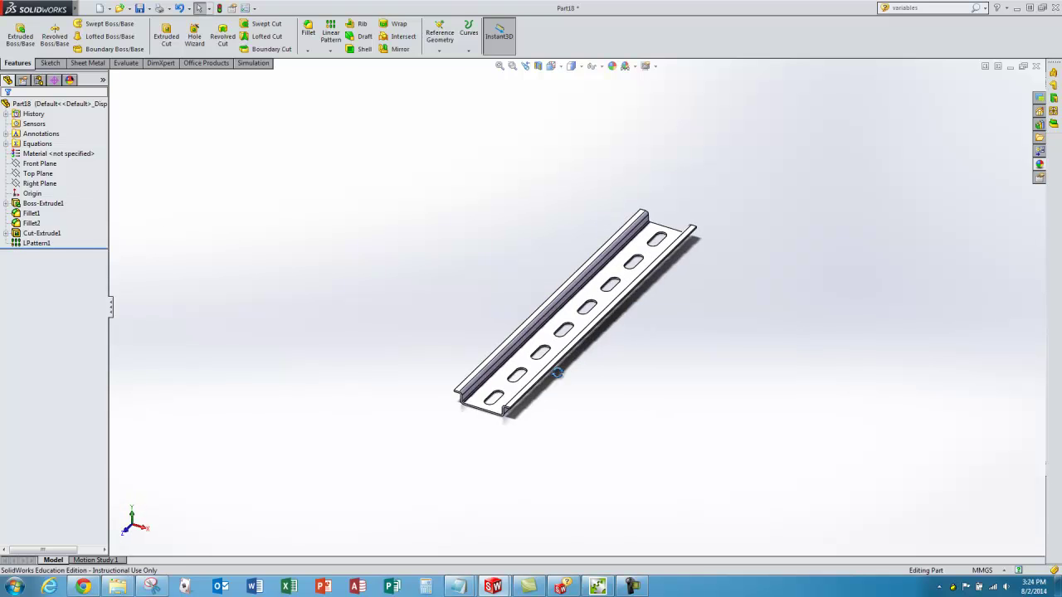
pyautogui.scroll(1, 558, 373)
pyautogui.scroll(2, 560, 290)
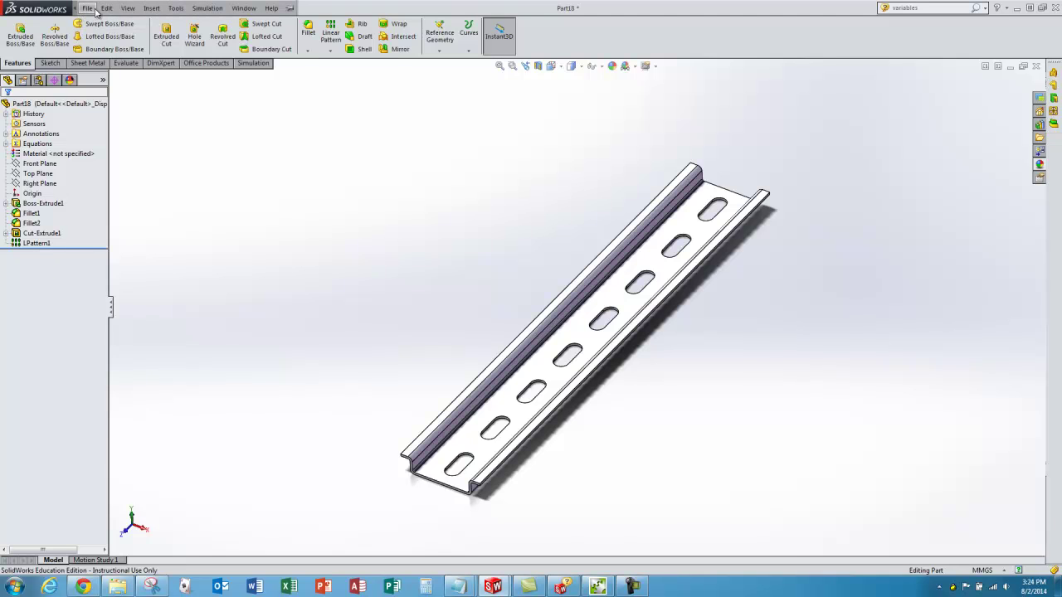
pyautogui.click(94, 10)
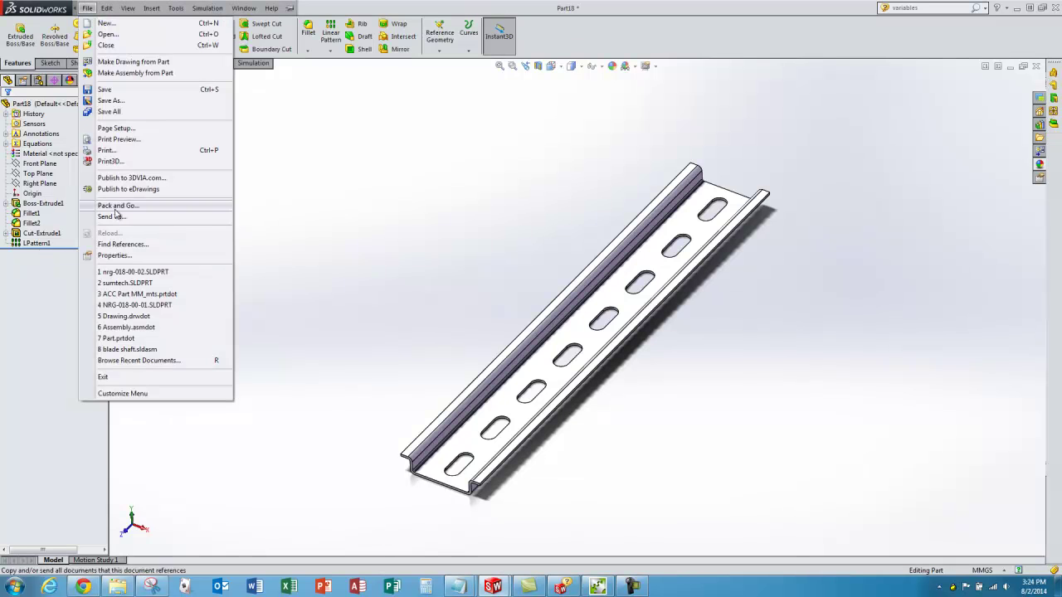
pyautogui.click(125, 283)
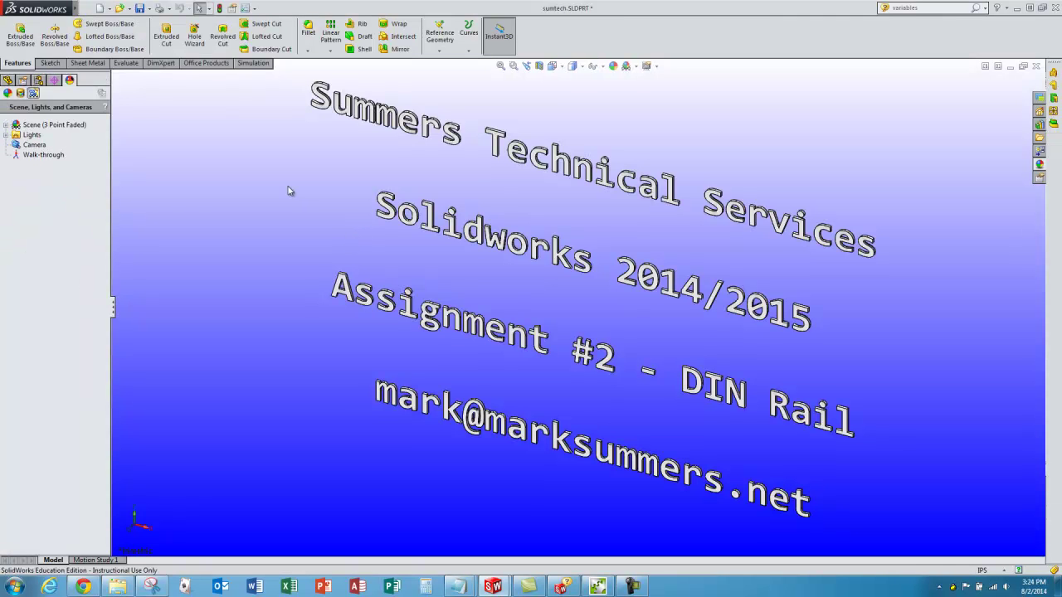